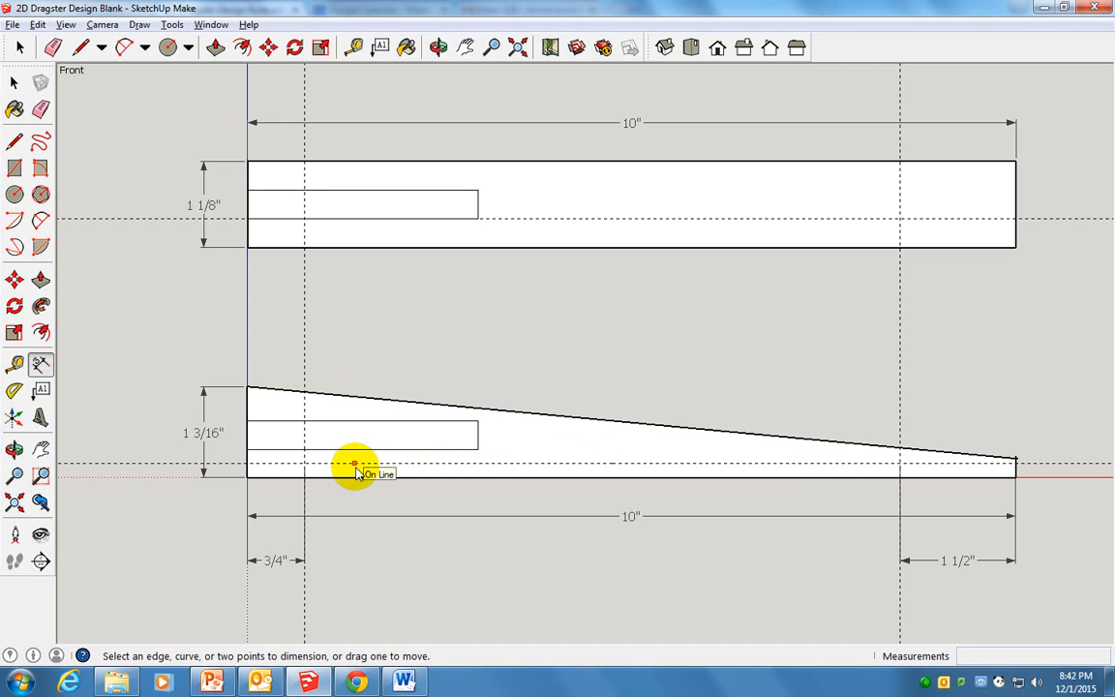
# Step: Draw two vertical lines about 4 1/8" long from the side view's bottom edge to the top view's upper edge, inboard of both axle guides
pyautogui.press('l')
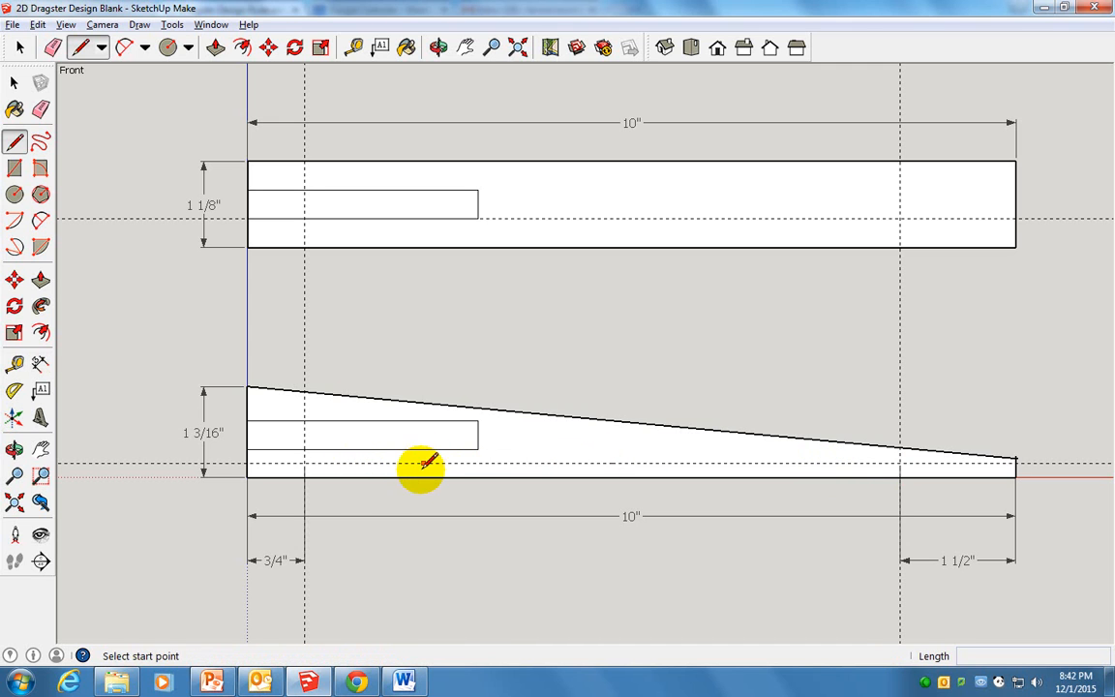
pyautogui.click(376, 476)
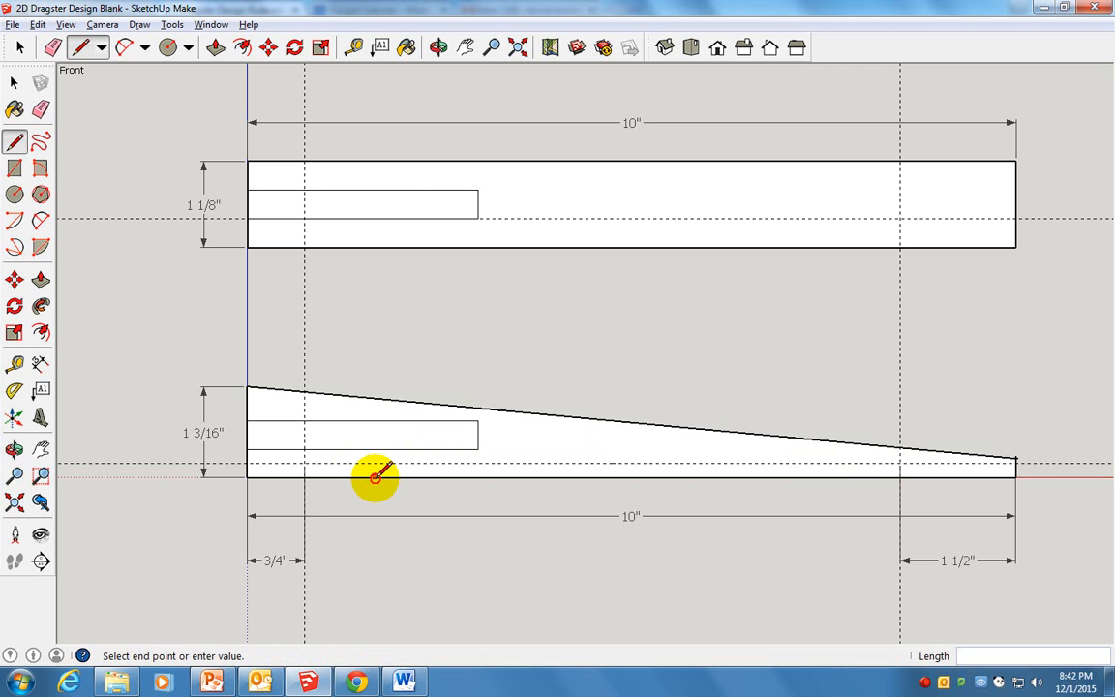
pyautogui.click(375, 161)
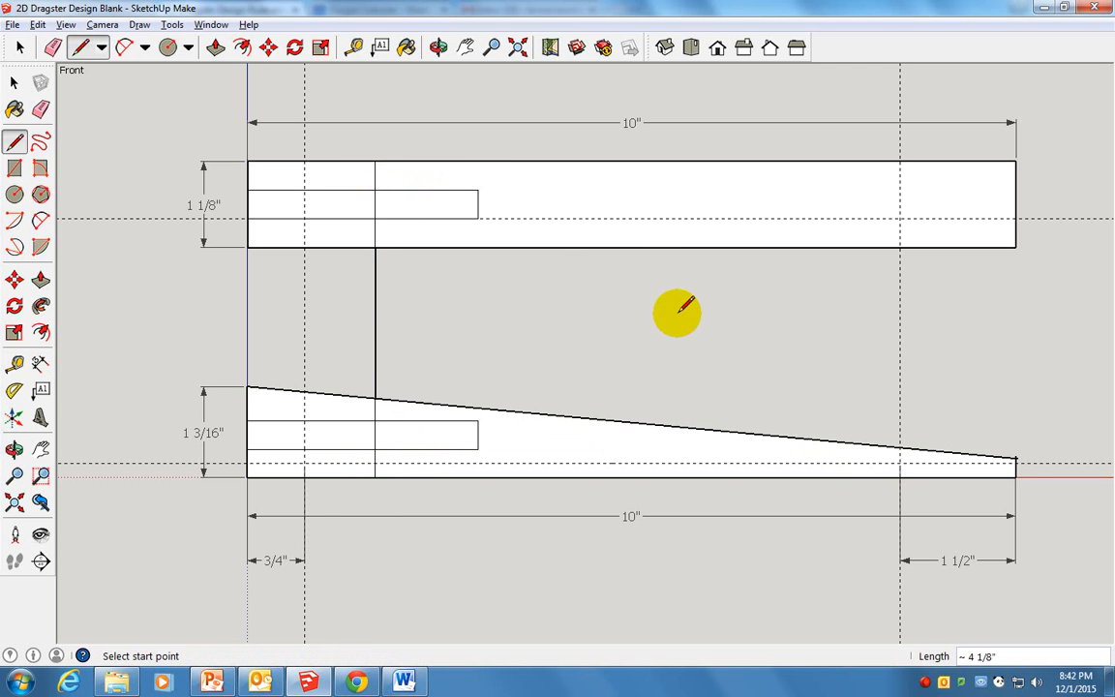
pyautogui.click(816, 475)
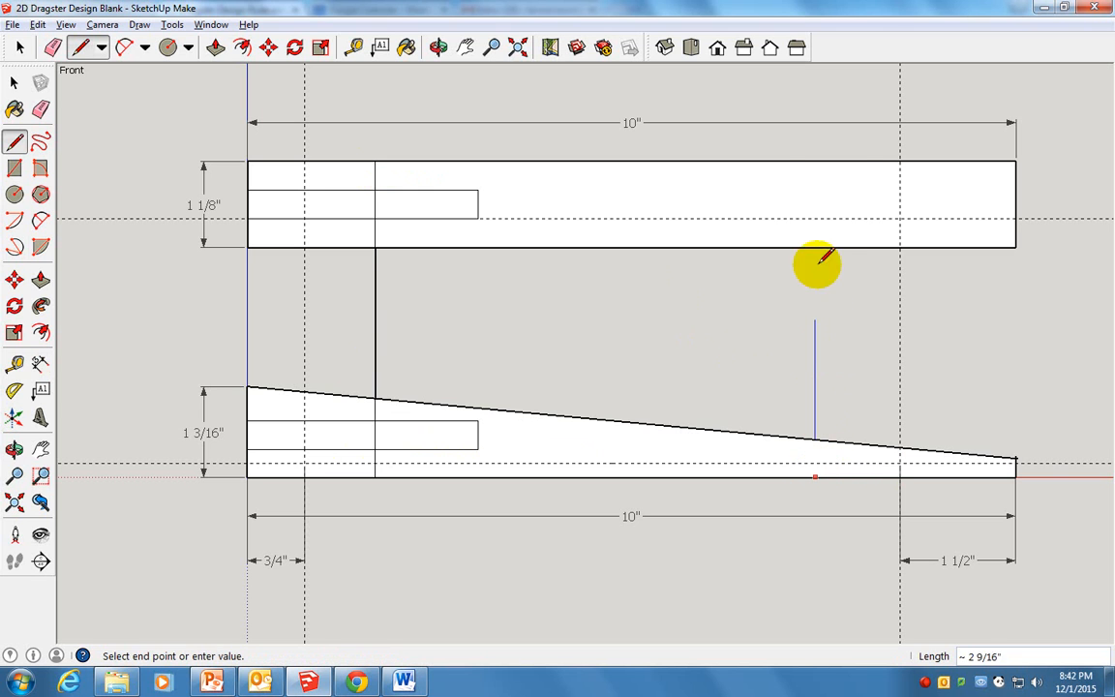
pyautogui.click(816, 161)
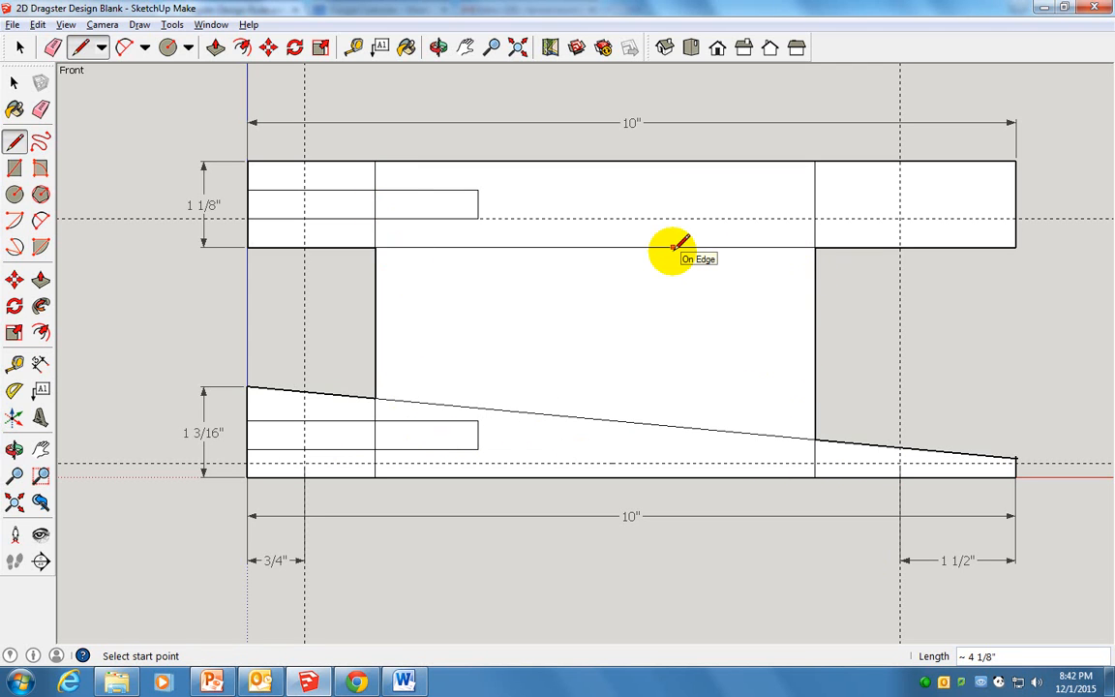
# Step: Erase the parts of both vertical lines that cross the gap between the top and side views
pyautogui.press('e')
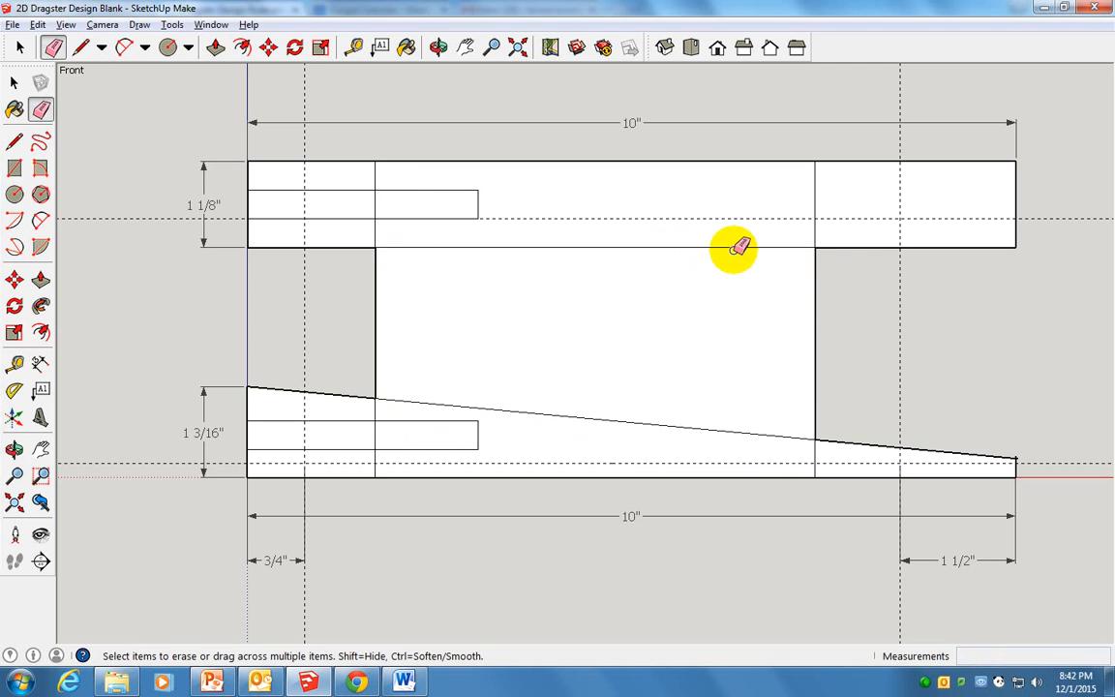
pyautogui.click(377, 310)
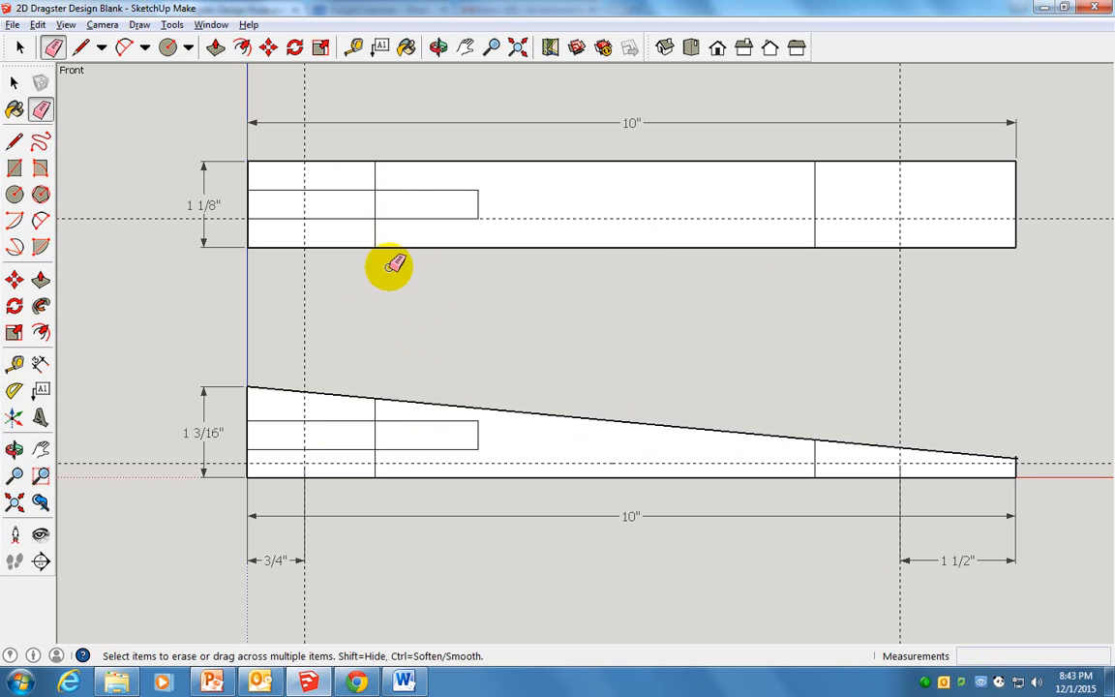
pyautogui.press('space')
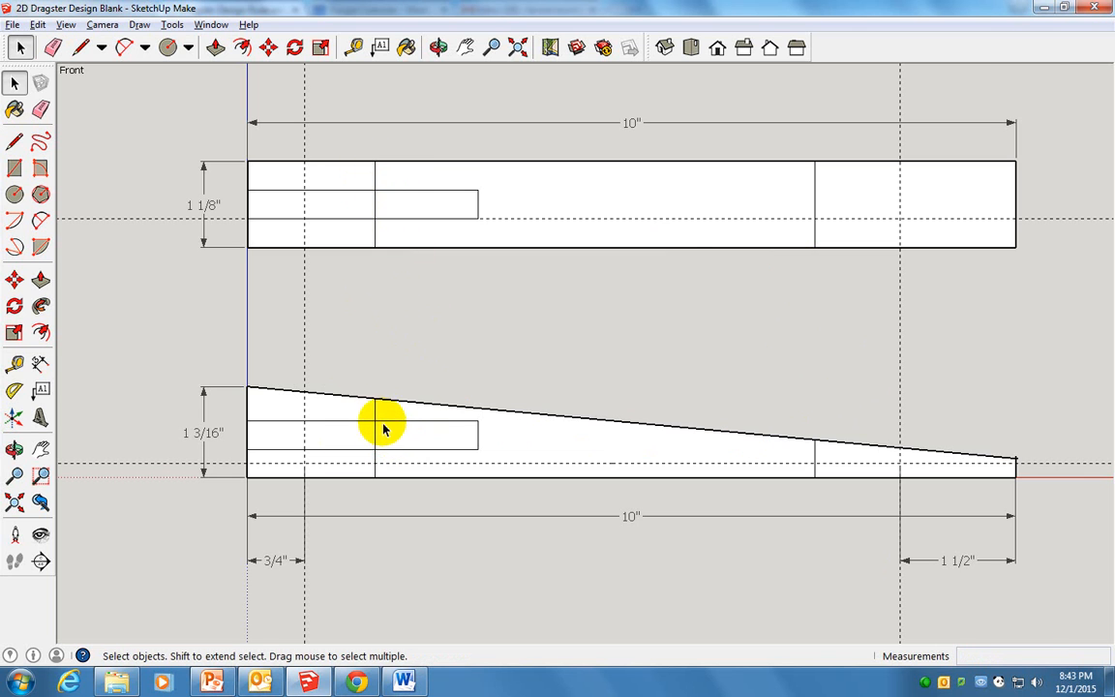
pyautogui.scroll(3, 380, 420)
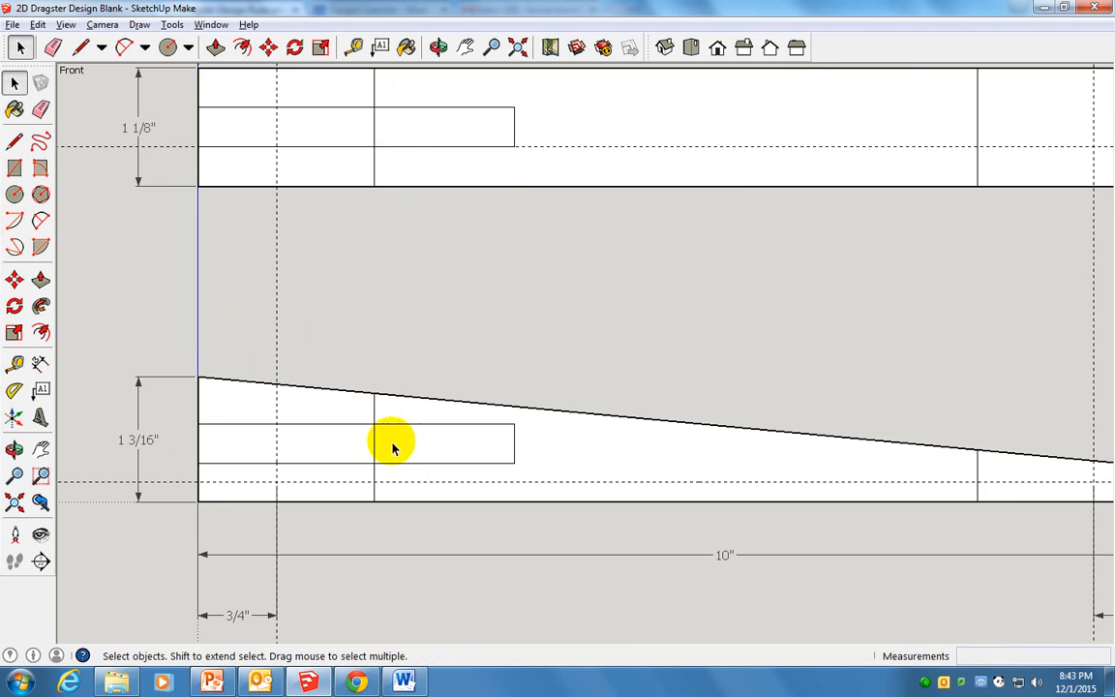
pyautogui.scroll(-3, 513, 416)
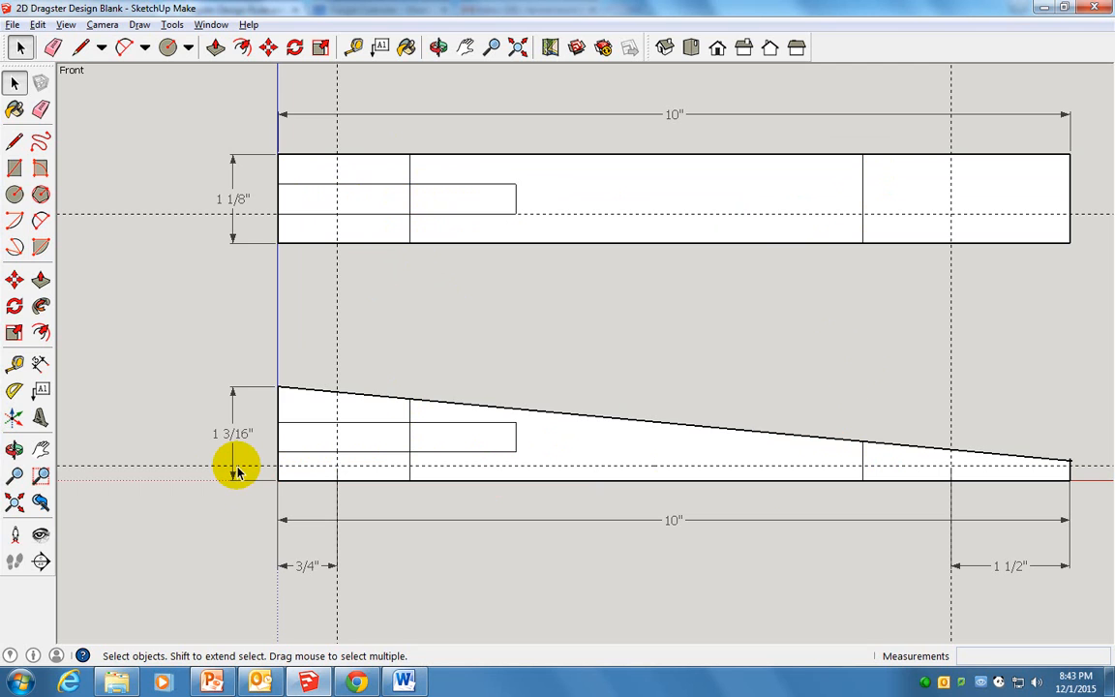
# Step: Draw a horizontal line along the side view's lower guide, extending slightly past both vertical lines
pyautogui.press('l')
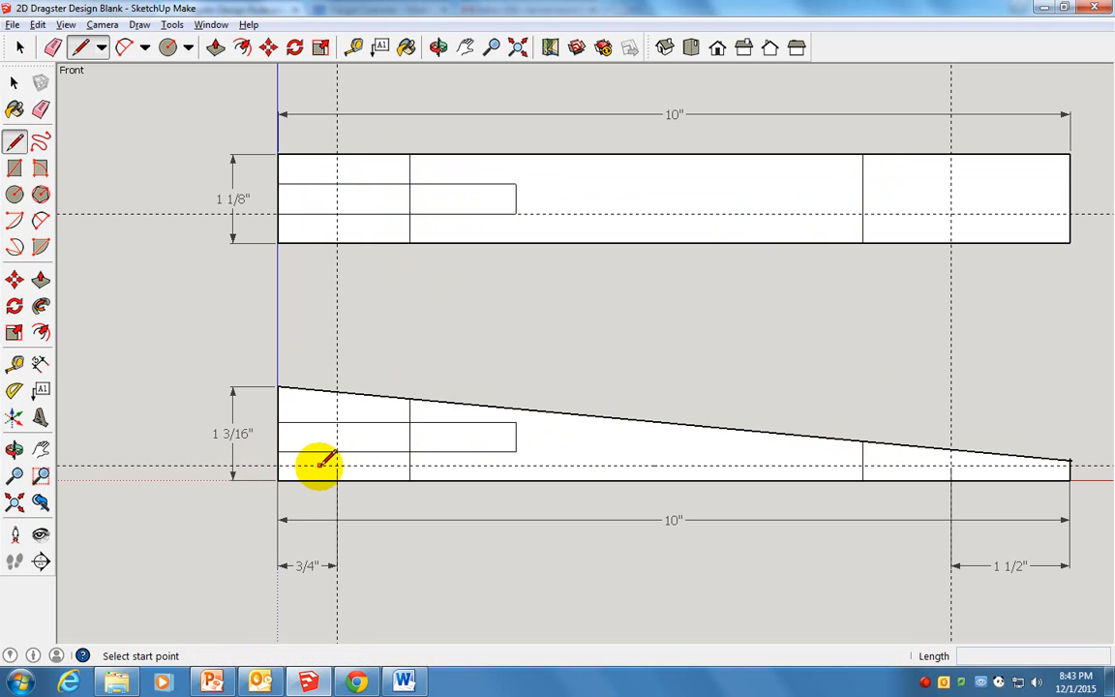
pyautogui.click(326, 465)
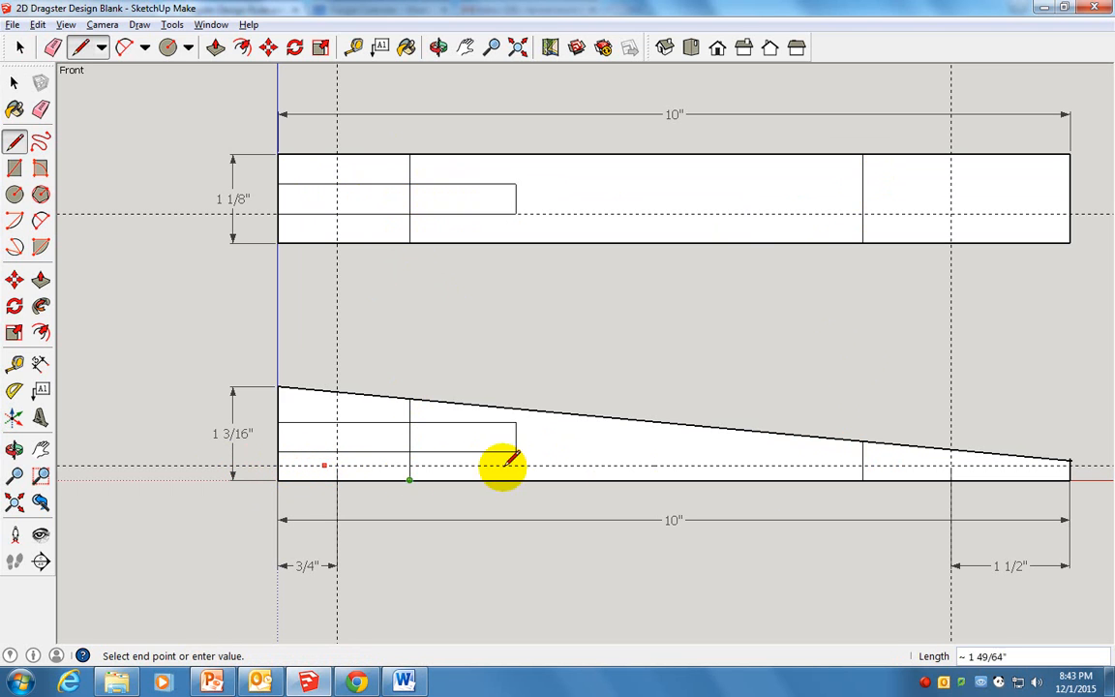
pyautogui.click(885, 466)
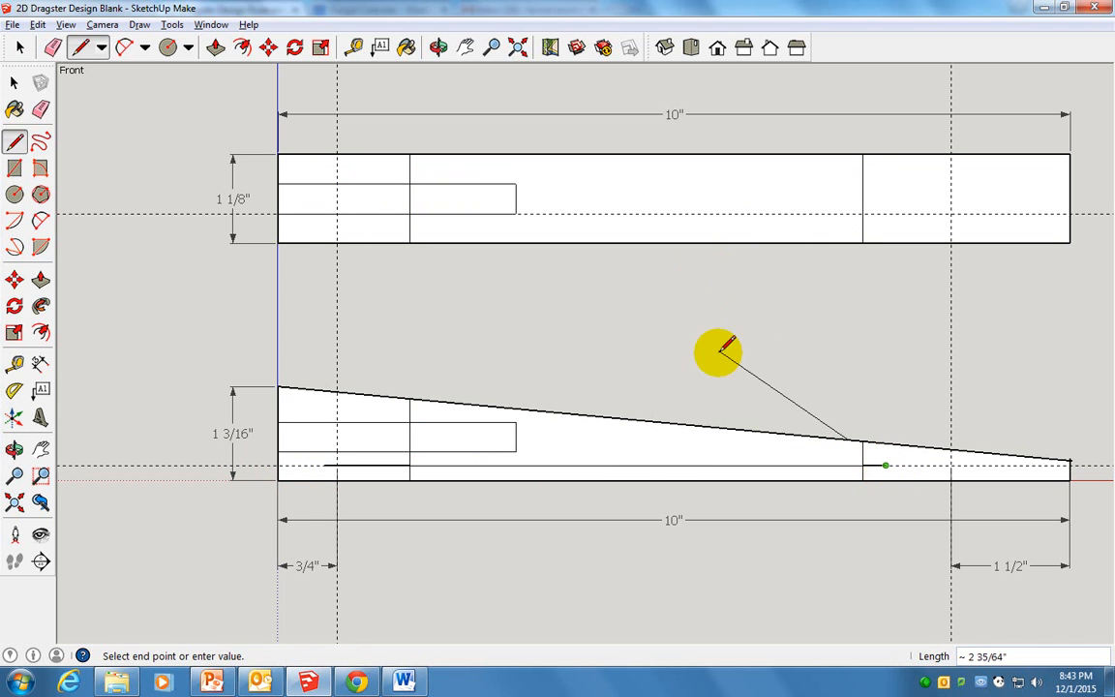
pyautogui.press('space')
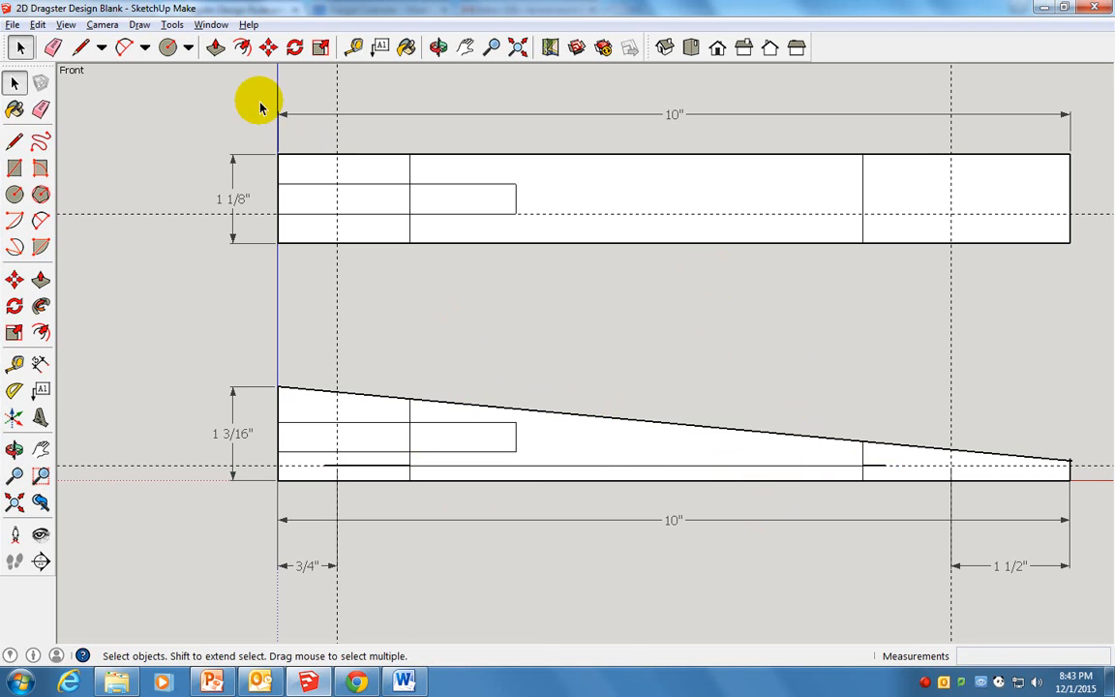
# Step: Try a two-point arc with a bulge of about 1/16" from the side view's slope near the rear vertical line to the front bottom edge
pyautogui.click(133, 58)
pyautogui.click(144, 51)
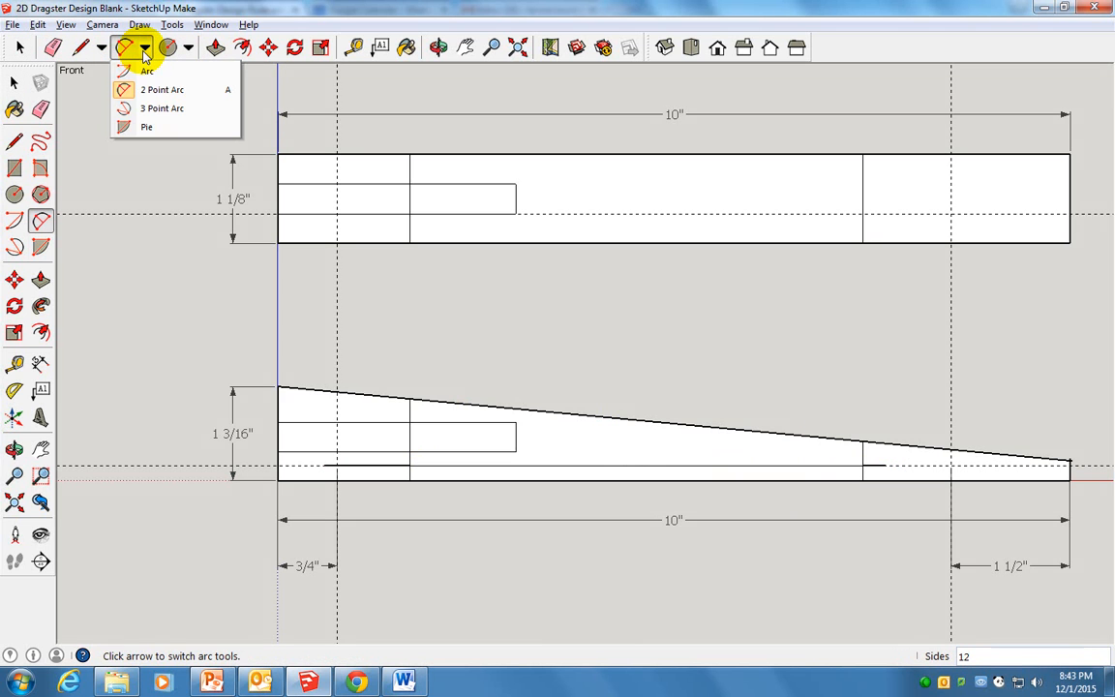
pyautogui.click(145, 68)
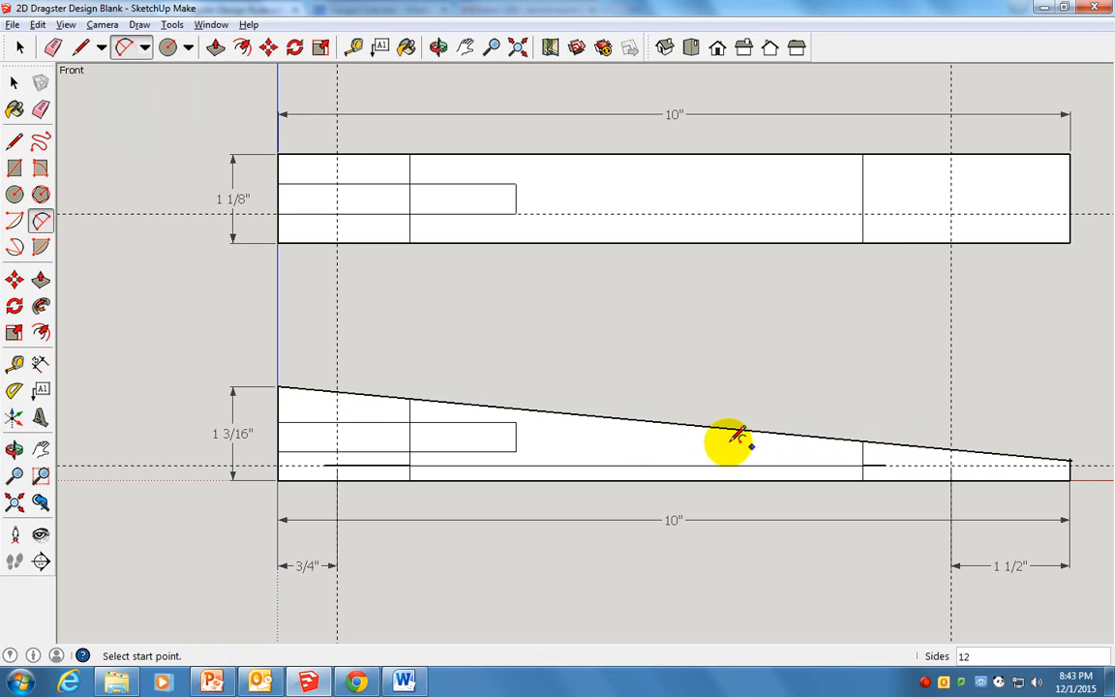
pyautogui.click(429, 400)
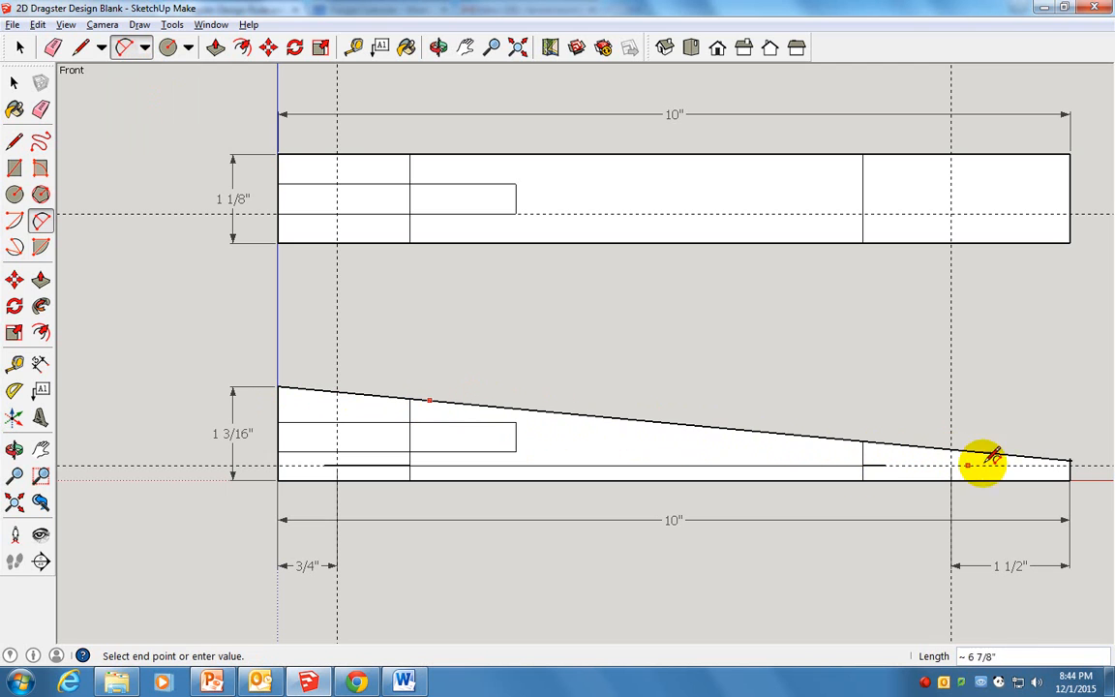
pyautogui.click(1062, 477)
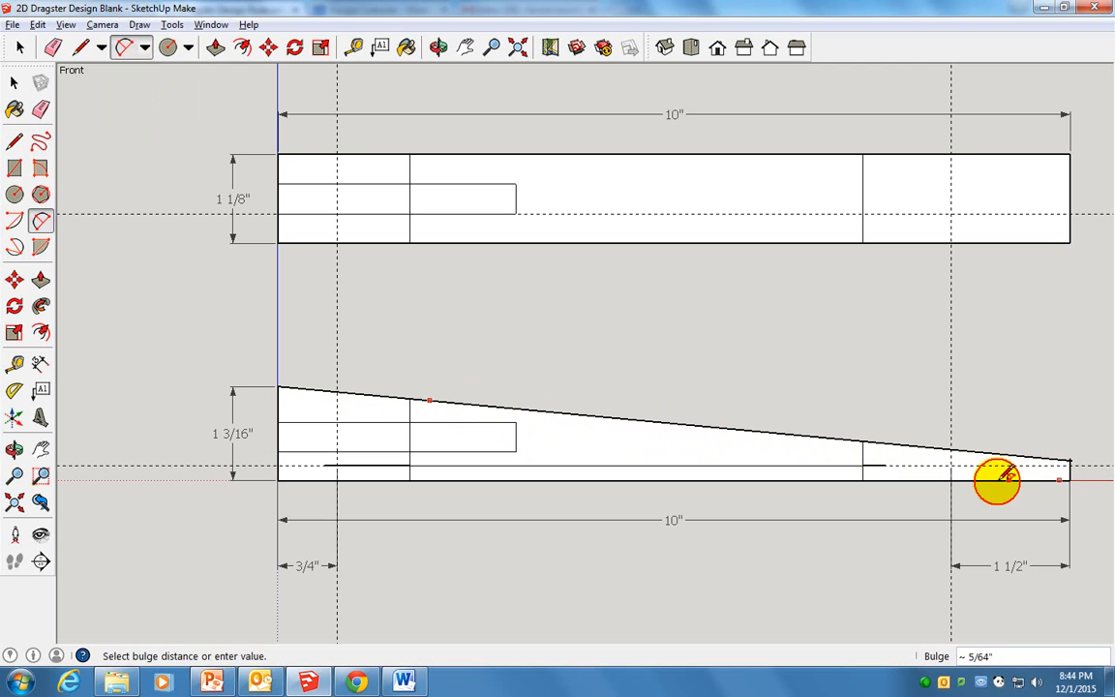
pyautogui.click(699, 428)
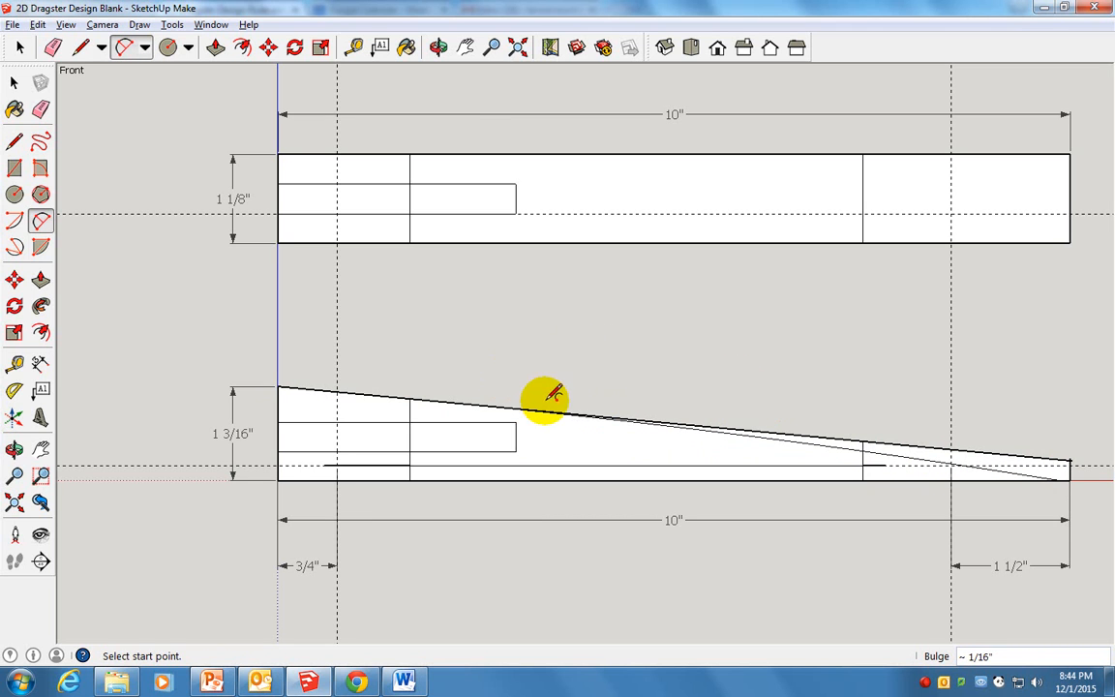
# Step: Try a two-point arc with a 9/64" bulge from the side view's rear edge to the sloped edge above the cartridge hole
pyautogui.click(280, 404)
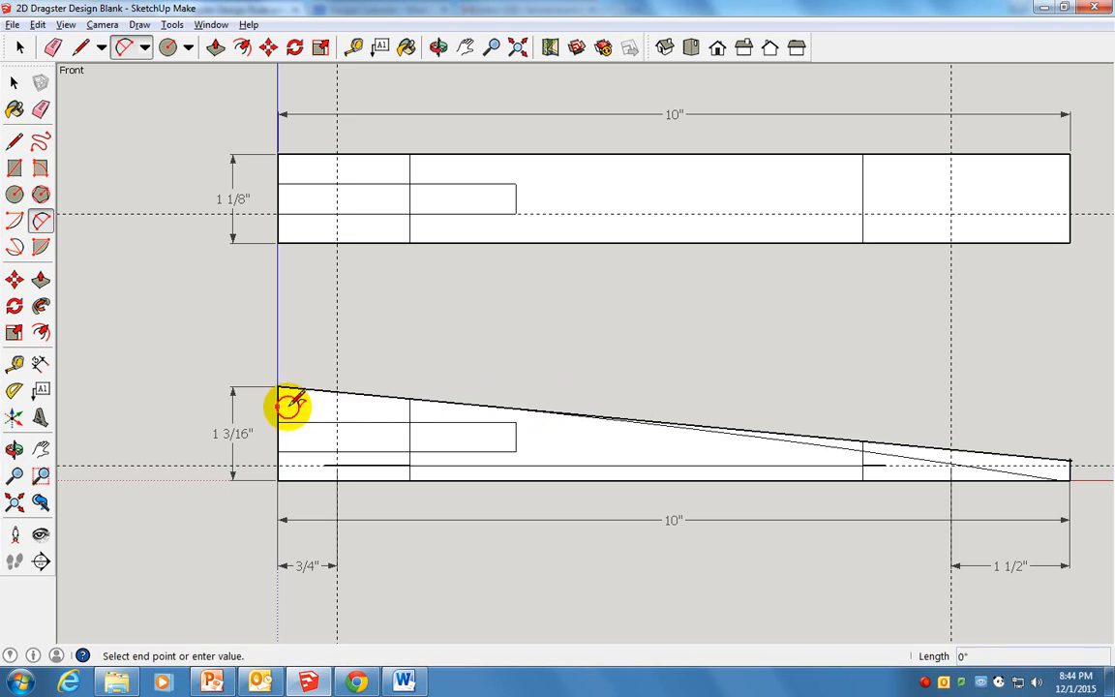
pyautogui.click(482, 404)
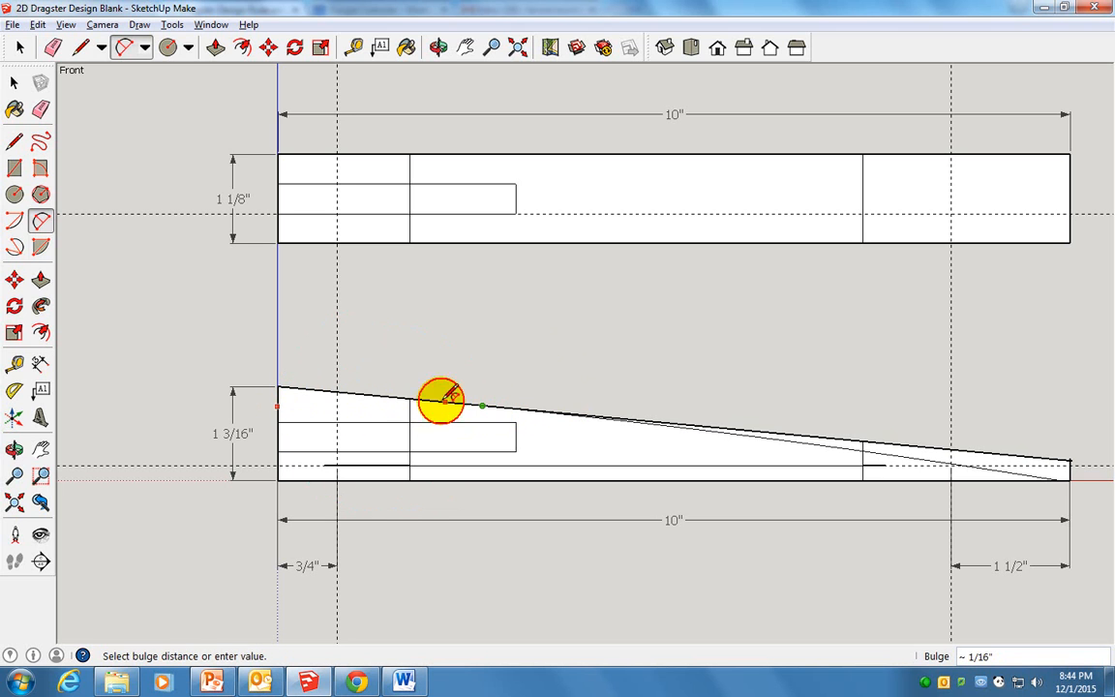
pyautogui.click(369, 394)
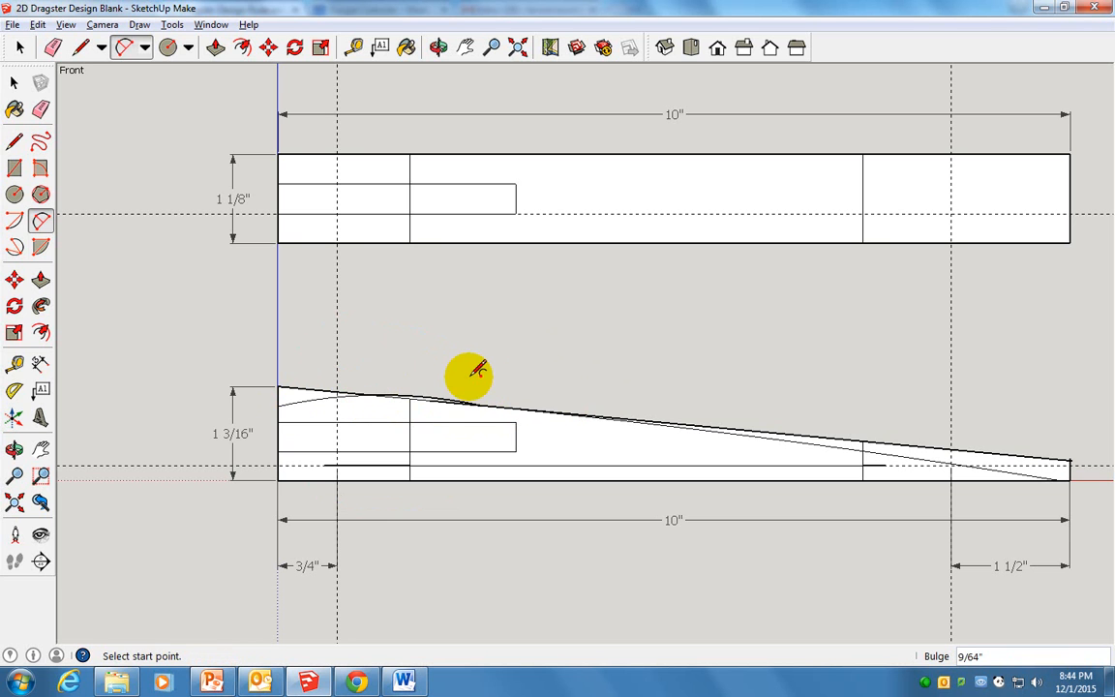
pyautogui.scroll(4, 436, 428)
pyautogui.keyDown('shift'); pyautogui.moveTo(368, 421); pyautogui.dragTo(457, 384, button='middle'); pyautogui.keyUp('shift')
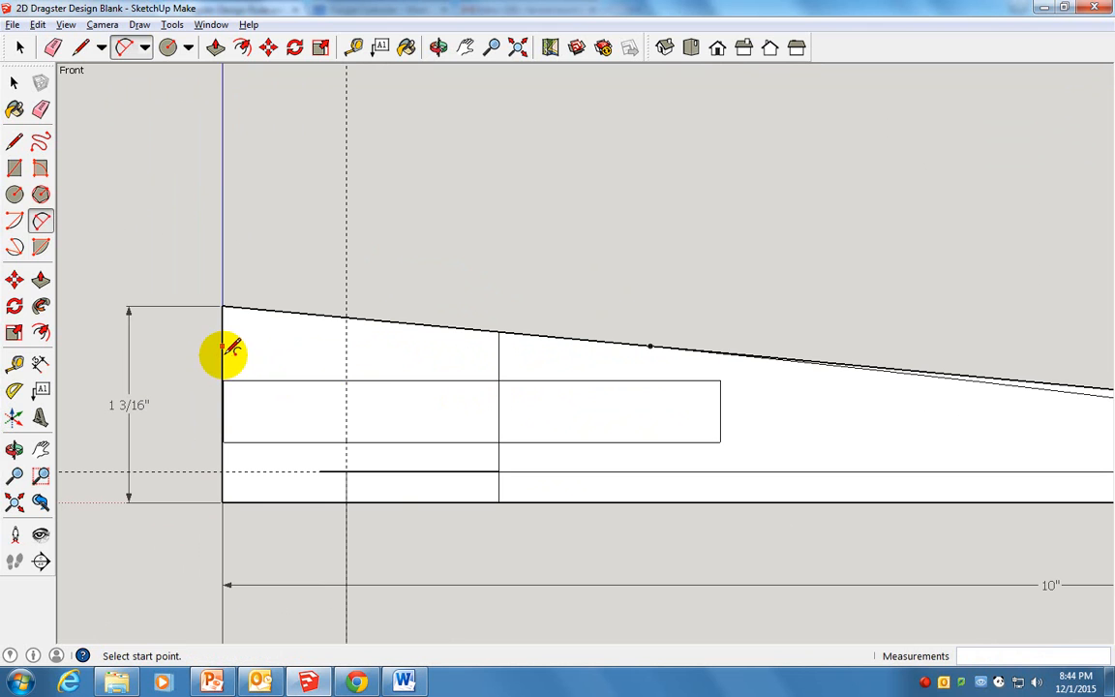
pyautogui.click(222, 359)
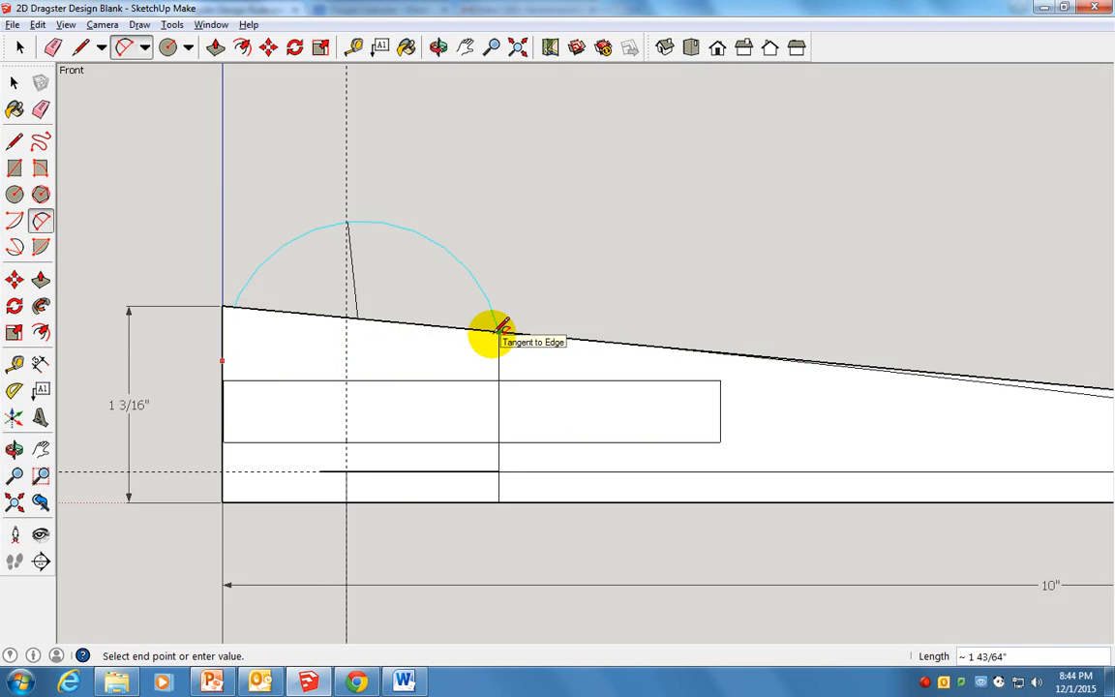
pyautogui.click(499, 330)
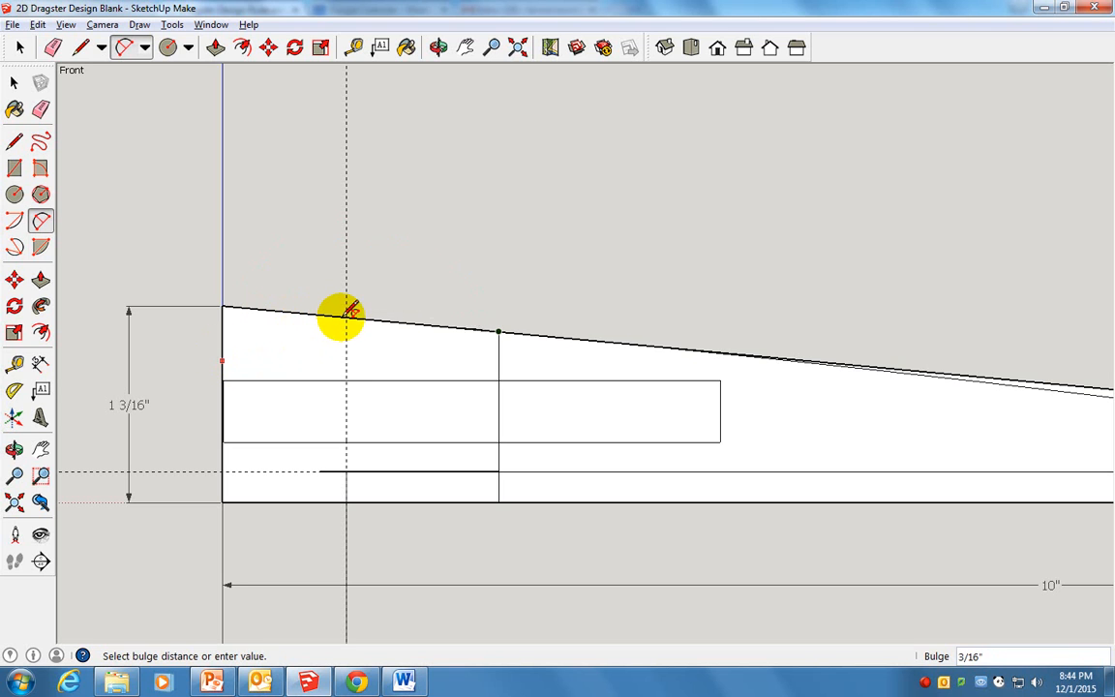
pyautogui.press('Escape')
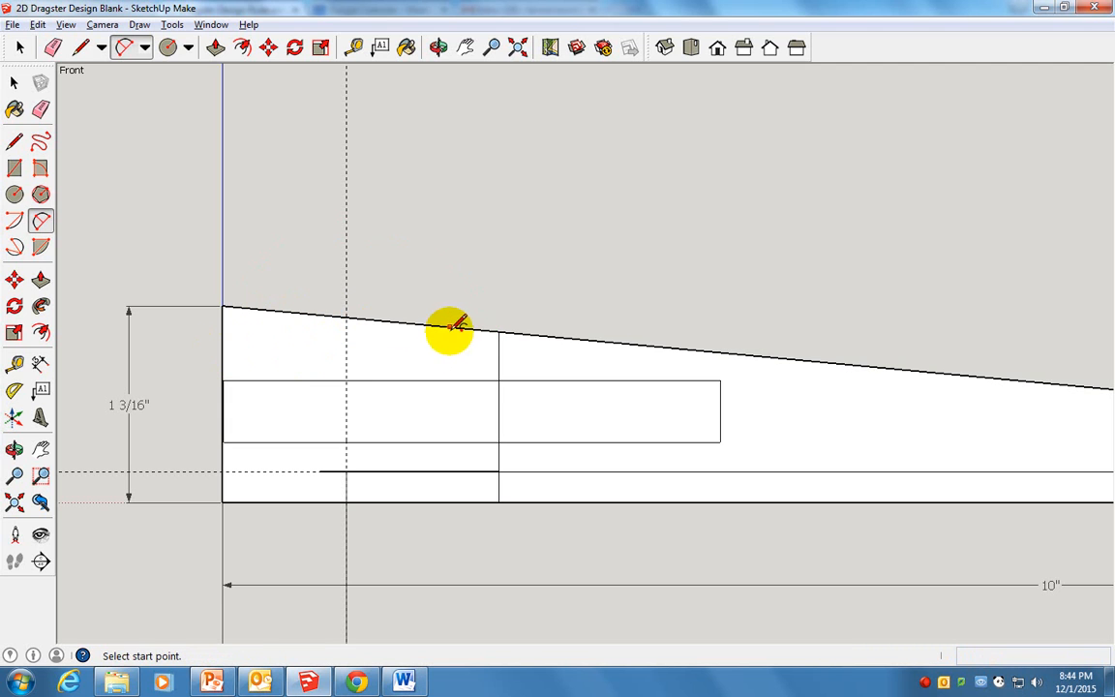
# Step: Draw a two-point arc with a 3/32" bulge from the slope just behind the rear vertical line to the side view's rear edge
pyautogui.click(484, 331)
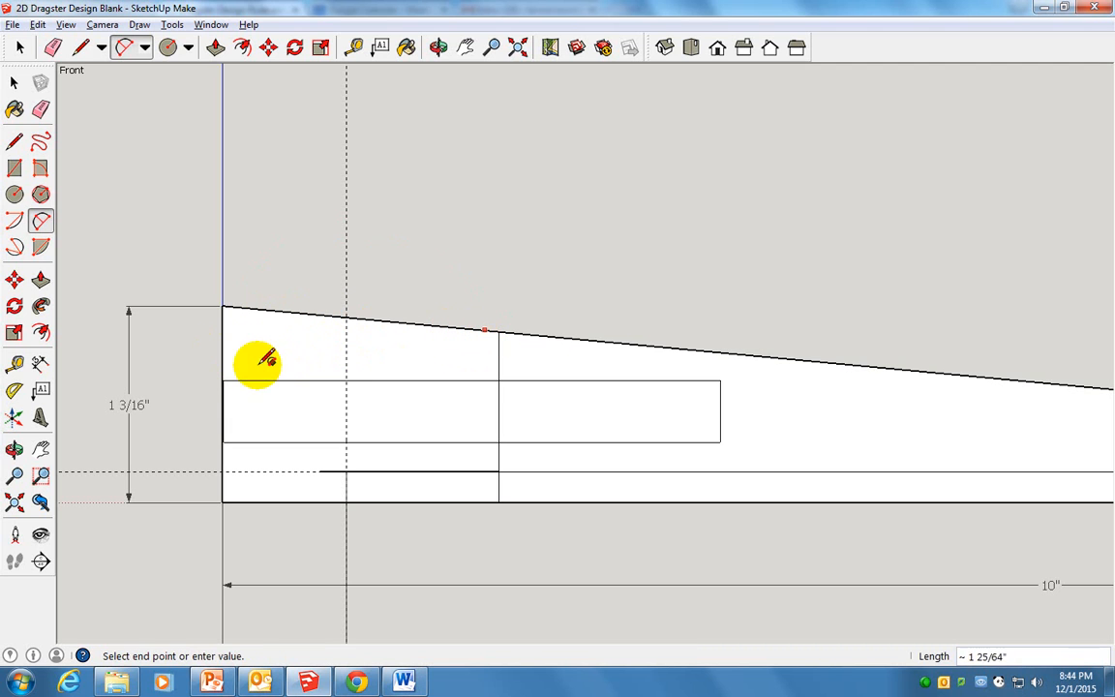
pyautogui.click(224, 368)
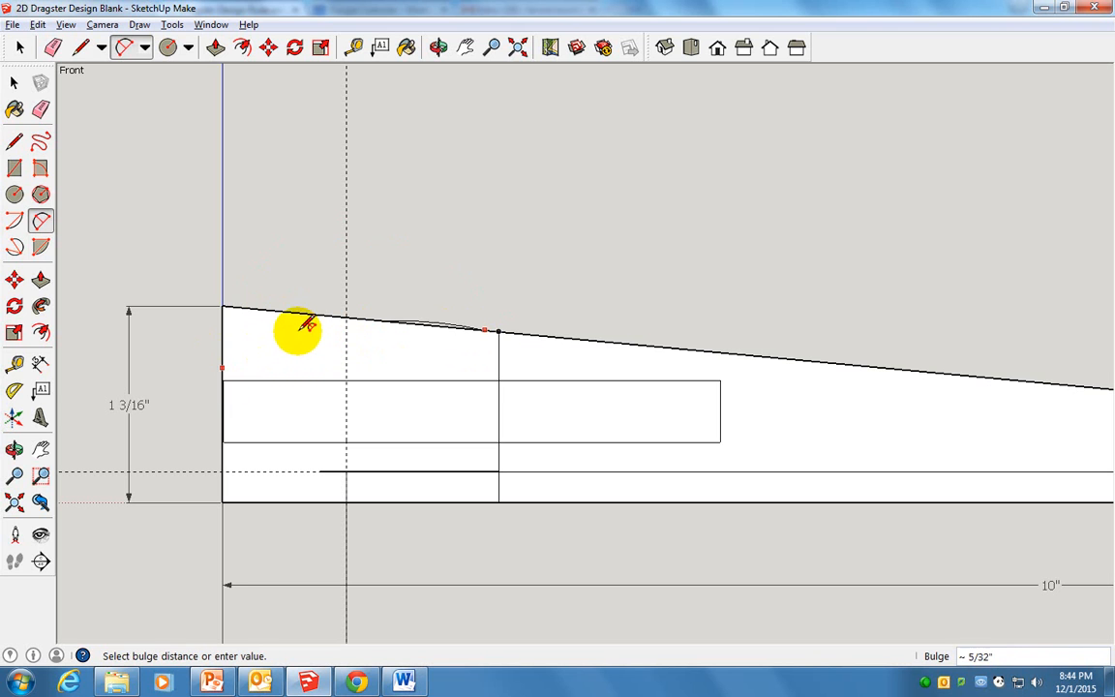
pyautogui.click(260, 344)
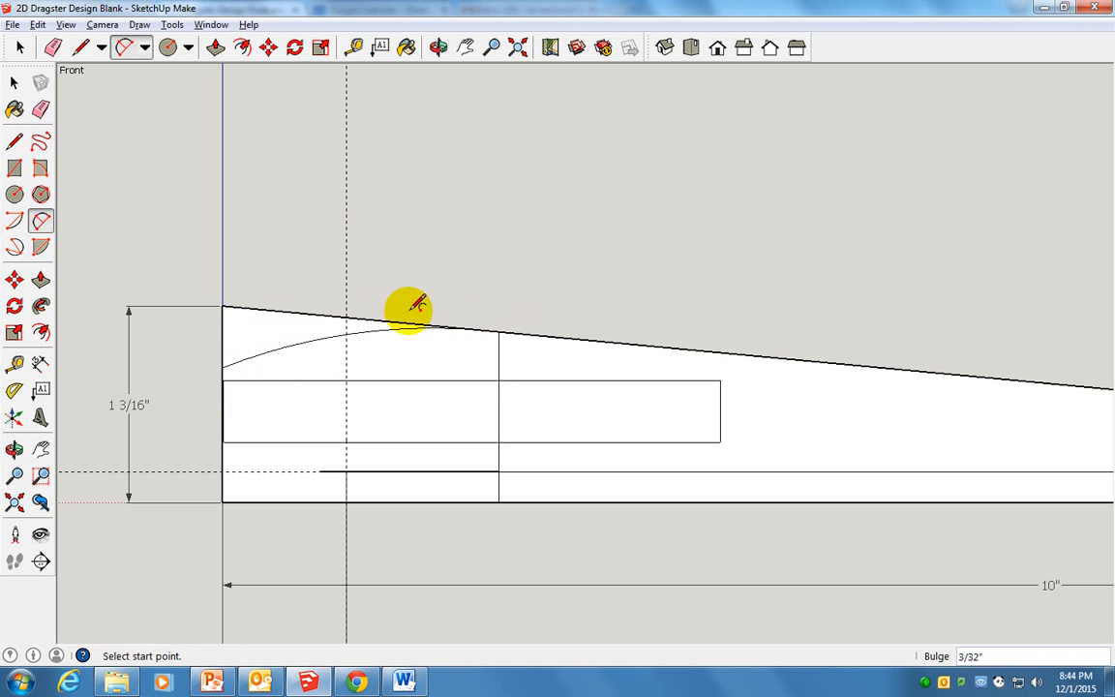
# Step: Erase the sloped edge segment above the rear arc so the side view's profile follows the curve
pyautogui.scroll(-1, 536, 341)
pyautogui.scroll(-3, 537, 341)
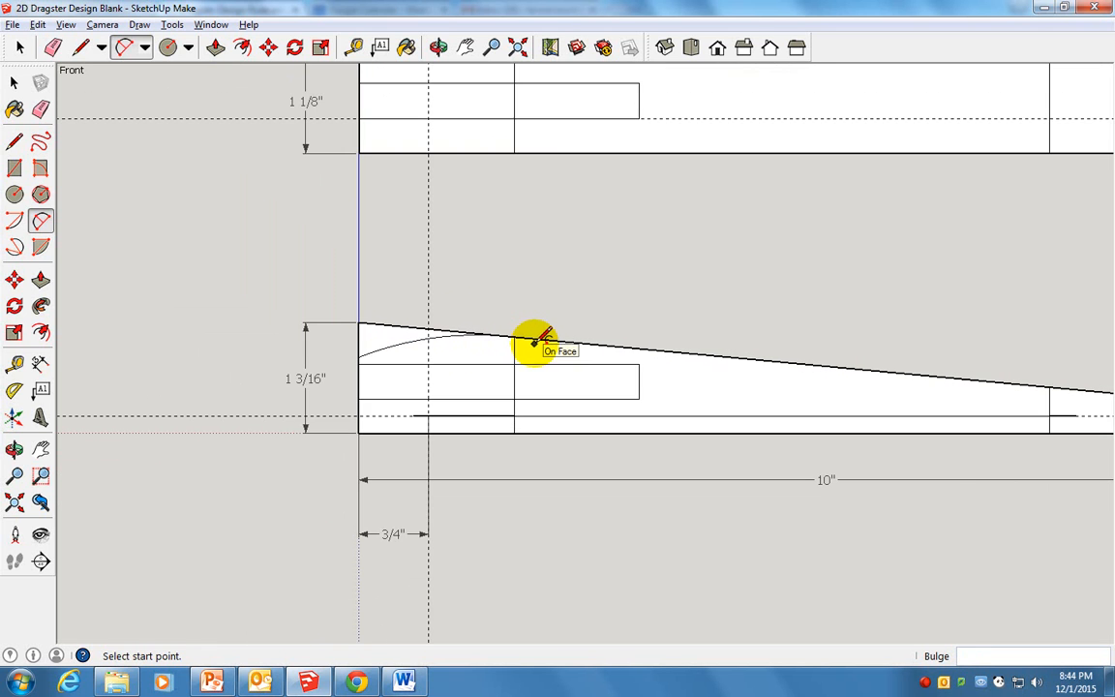
pyautogui.moveTo(677, 364)
pyautogui.keyDown('shift'); pyautogui.mouseDown(button='middle')
pyautogui.moveTo(473, 413)
pyautogui.moveTo(497, 423)
pyautogui.mouseUp(button='middle'); pyautogui.keyUp('shift')
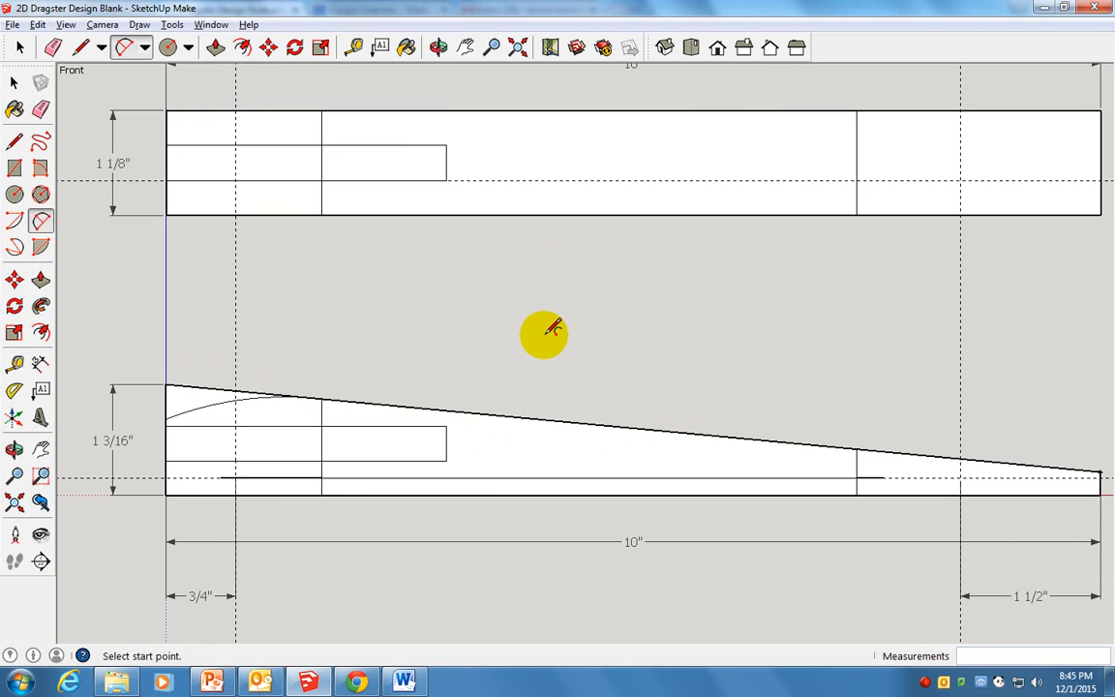
pyautogui.press('e')
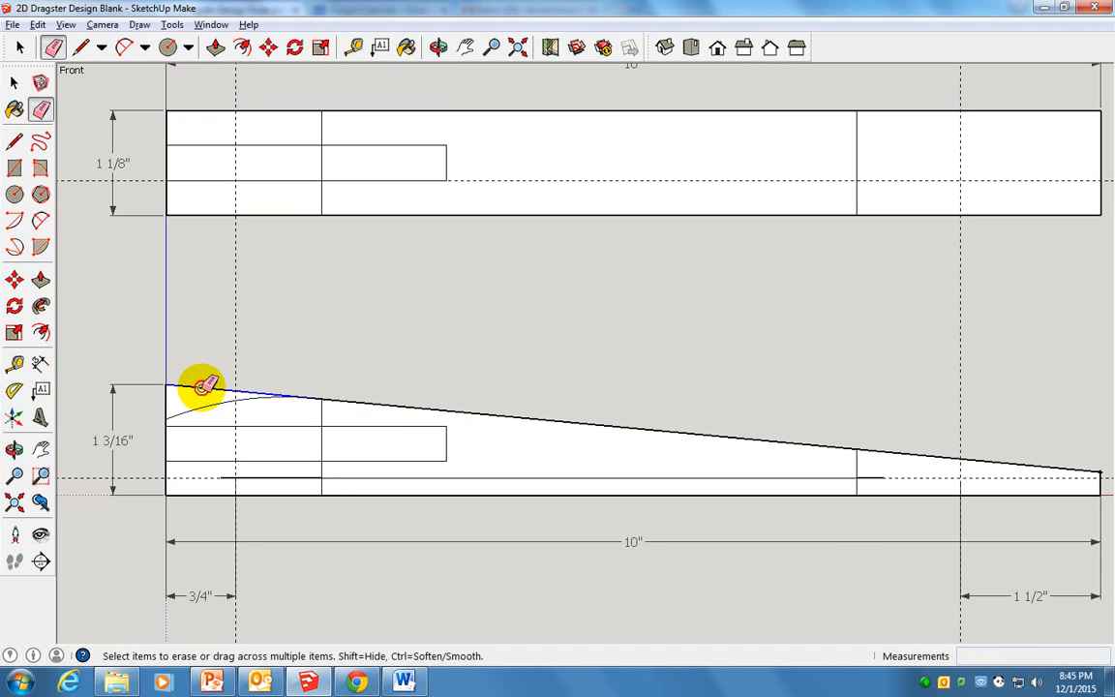
pyautogui.moveTo(204, 385); pyautogui.dragTo(349, 410)
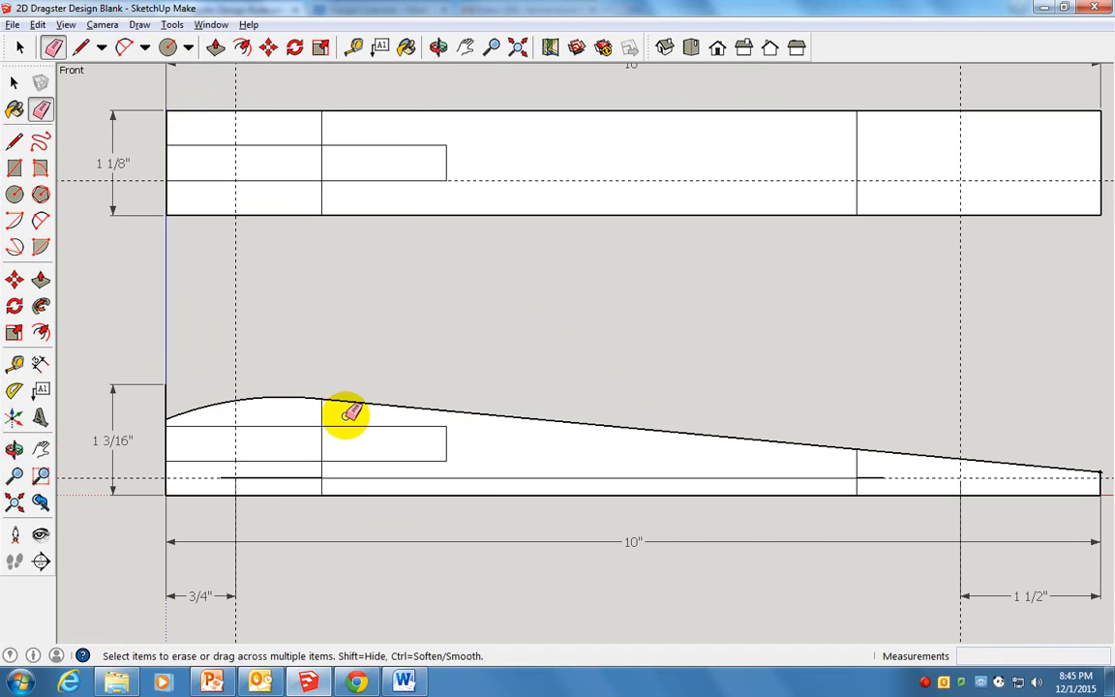
# Step: Try erasing the side view's sloped edge ahead of the front vertical line, and undo that erasure
pyautogui.click(1015, 463)
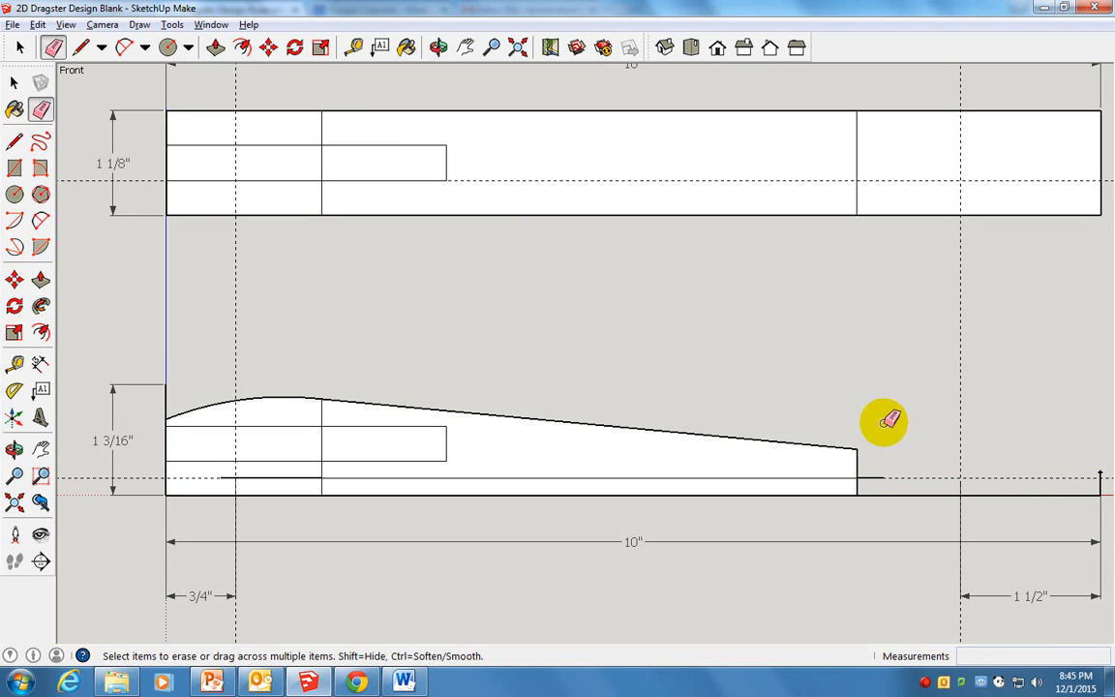
pyautogui.hotkey('ctrl', 'z')
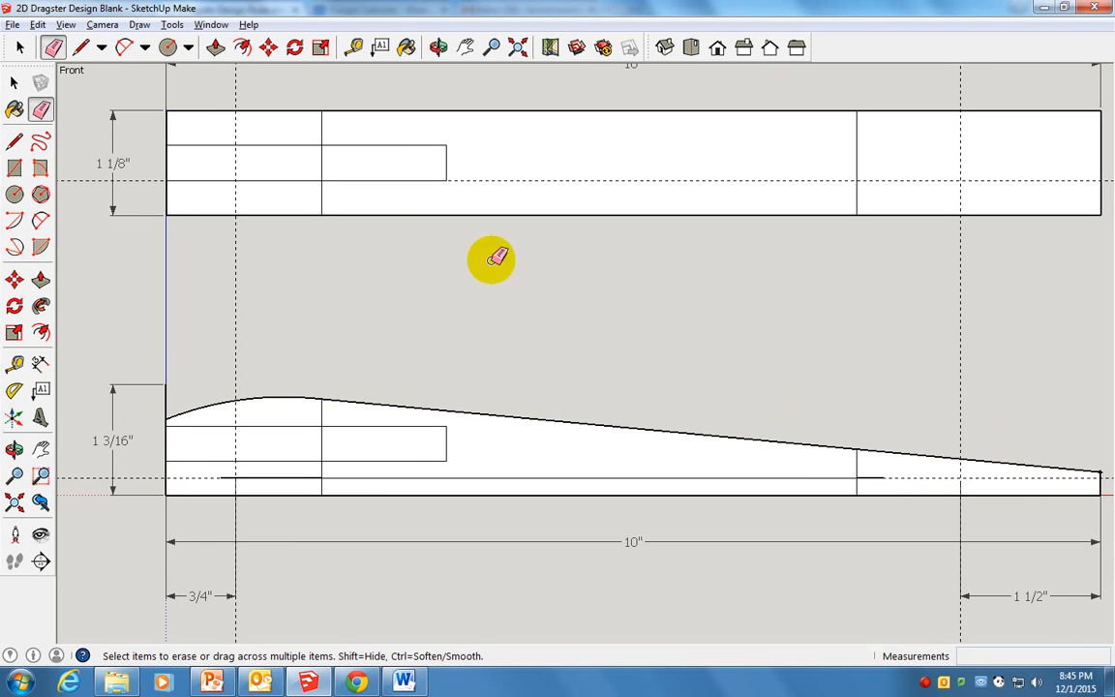
# Step: Draw a straight nose taper from the side view's lower front corner to the front vertical line's top, then erase the outline above it
pyautogui.click(122, 47)
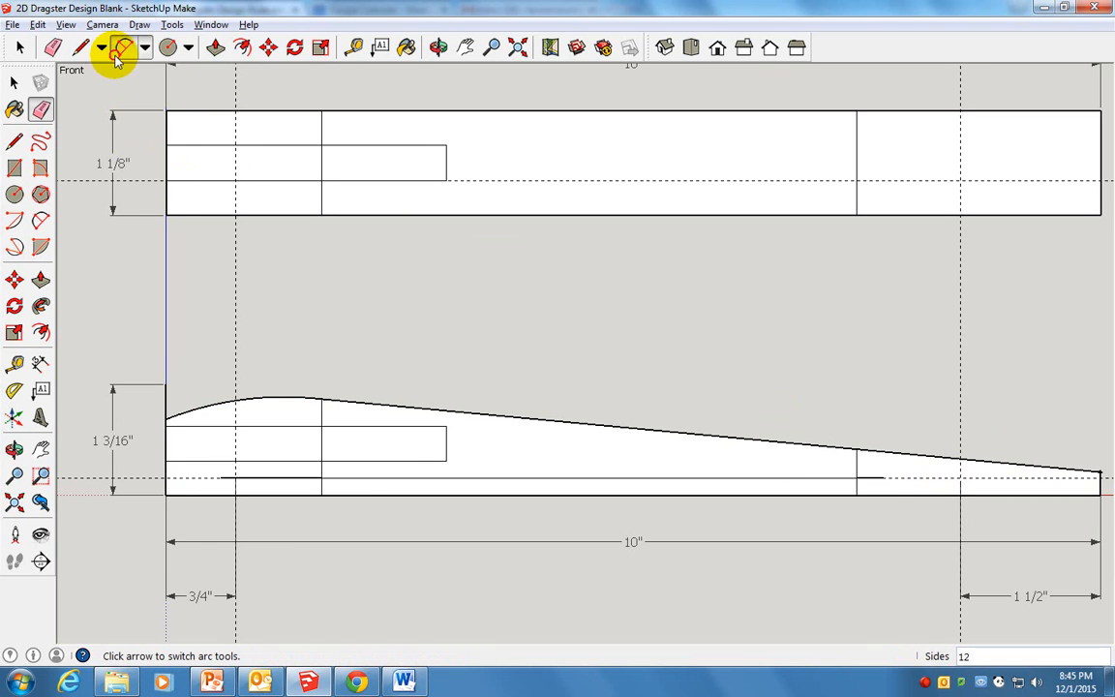
pyautogui.click(1100, 494)
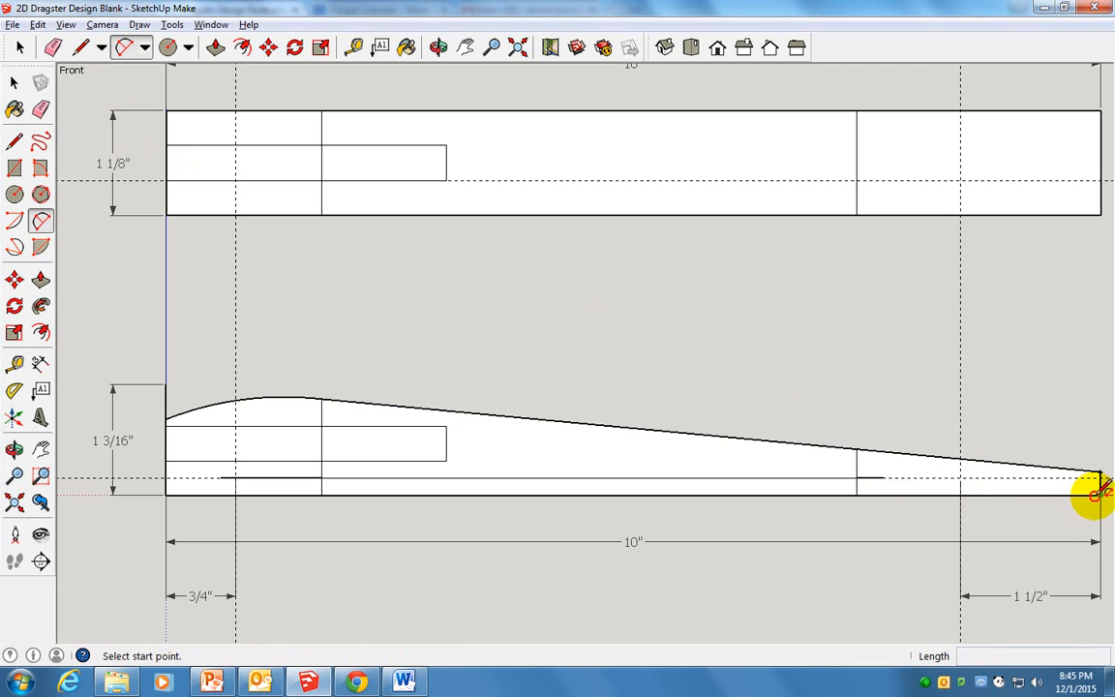
pyautogui.click(857, 449)
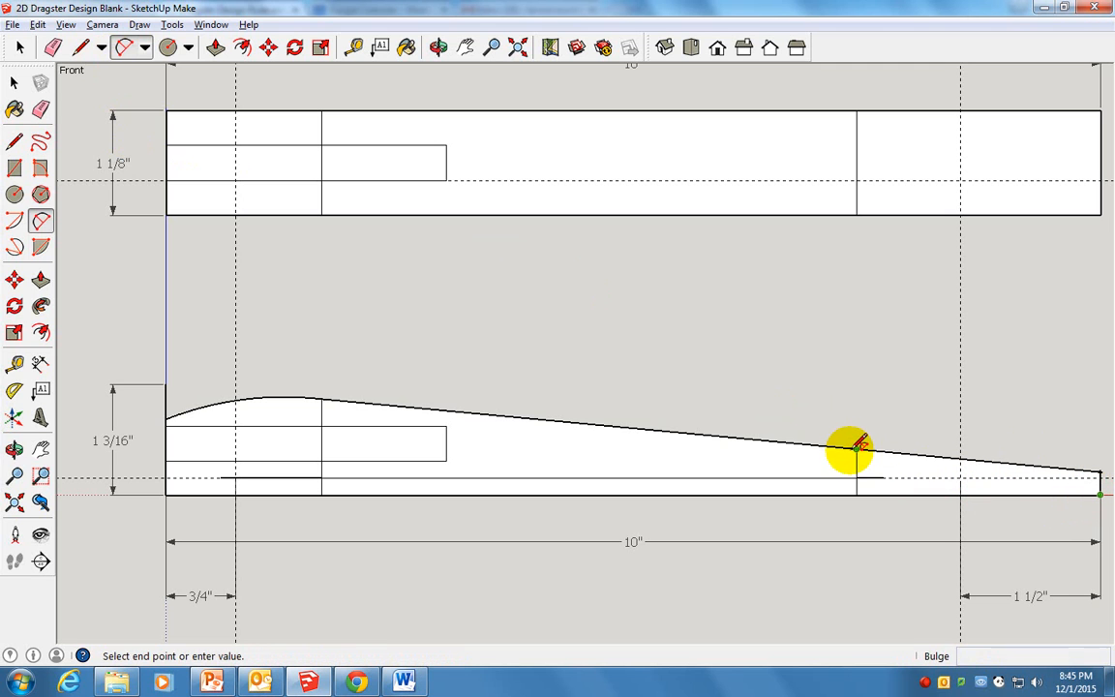
pyautogui.click(983, 462)
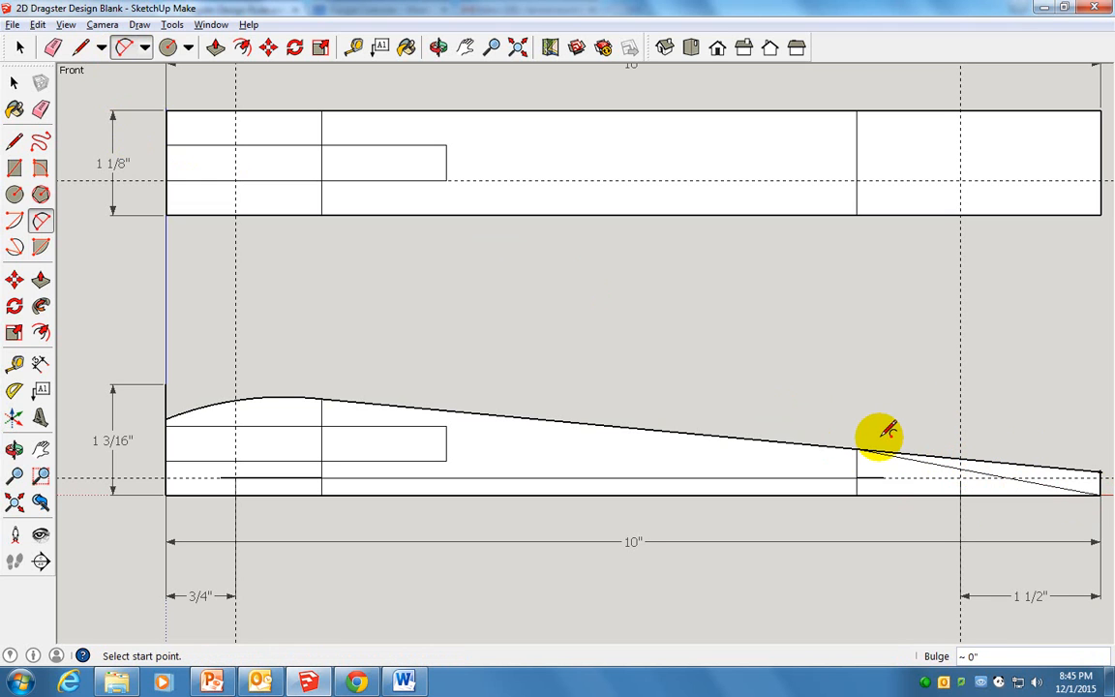
pyautogui.press('e')
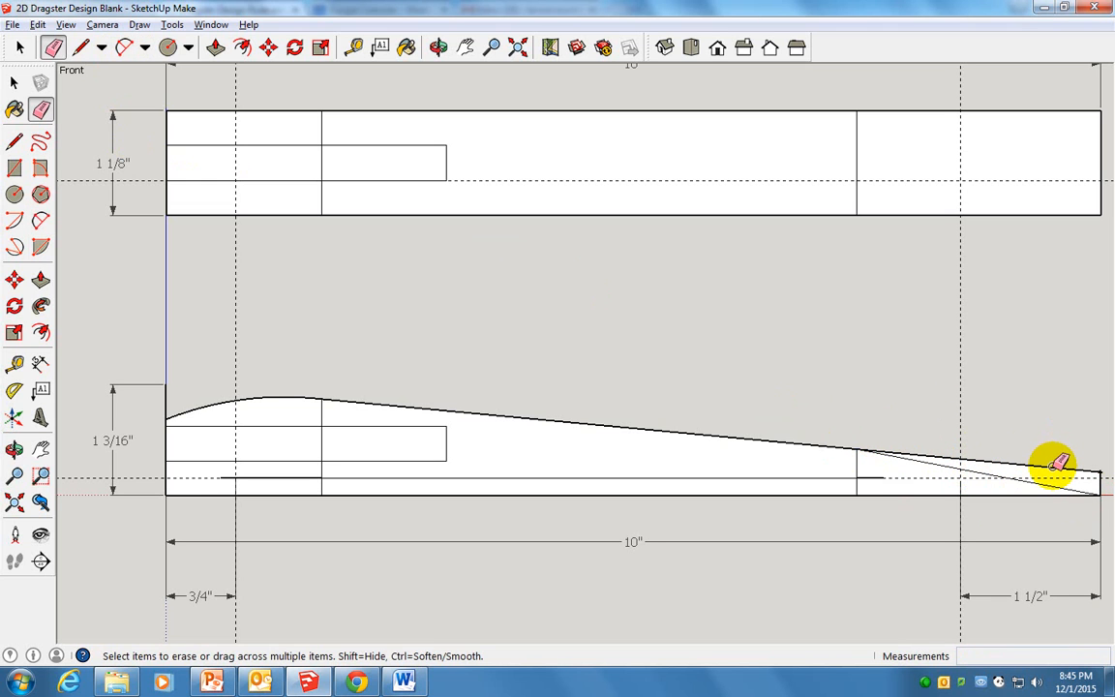
pyautogui.click(1057, 467)
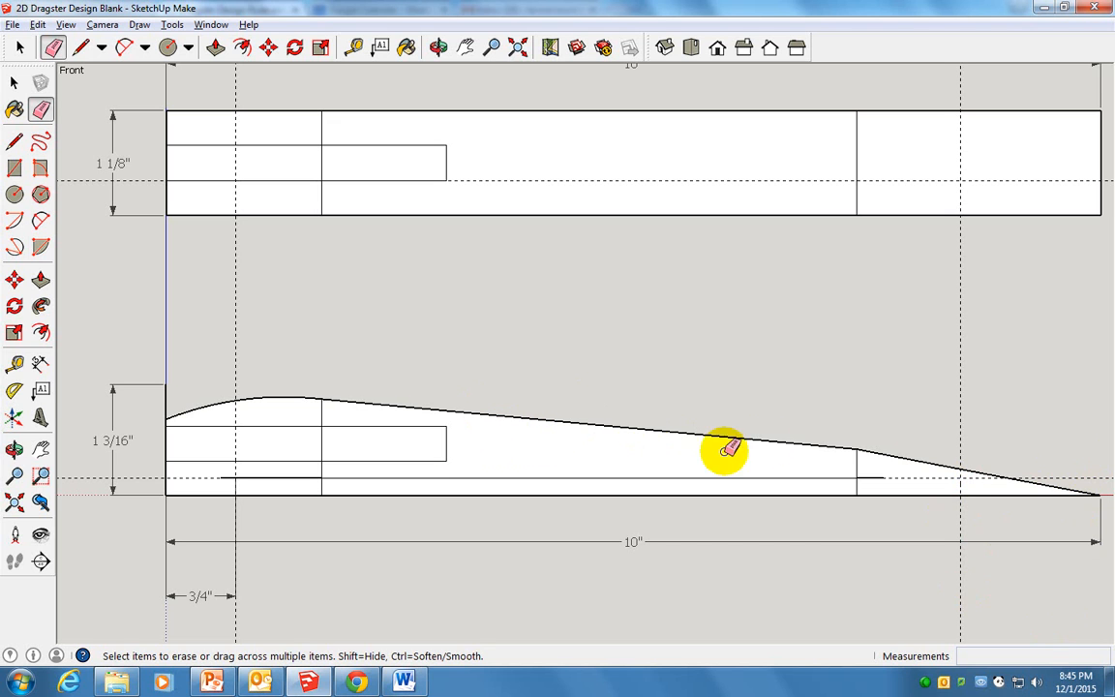
# Step: Draw a downward arc with a 13/64" bulge from mid-slope to the front vertical line's top, and erase the slope segment above it
pyautogui.click(124, 46)
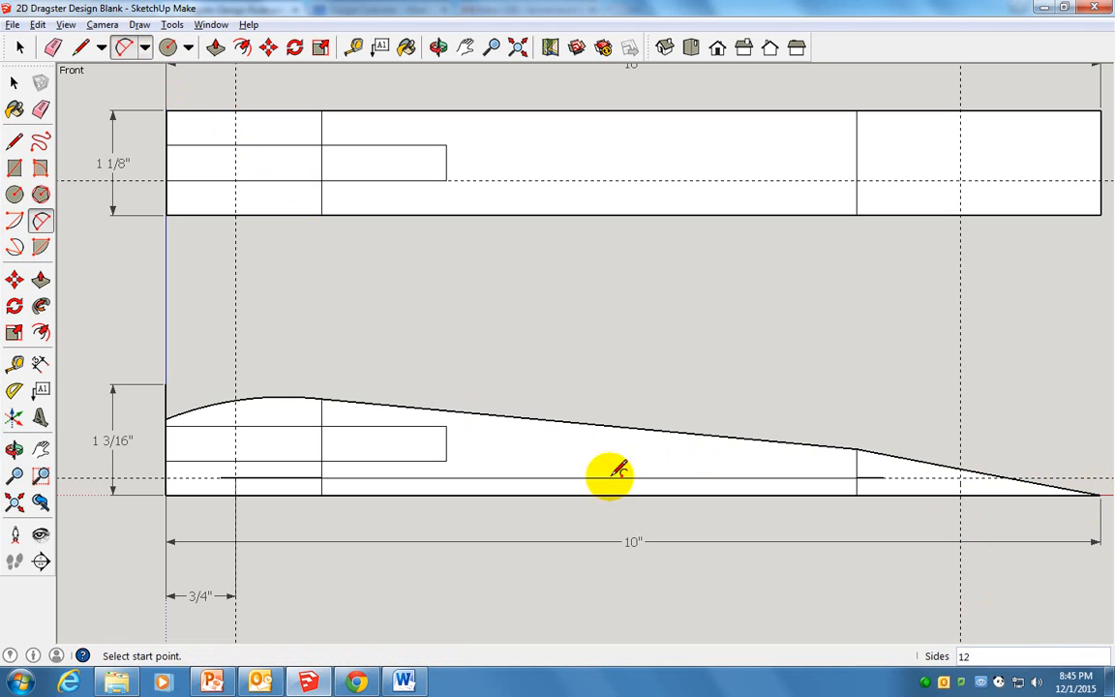
pyautogui.click(484, 415)
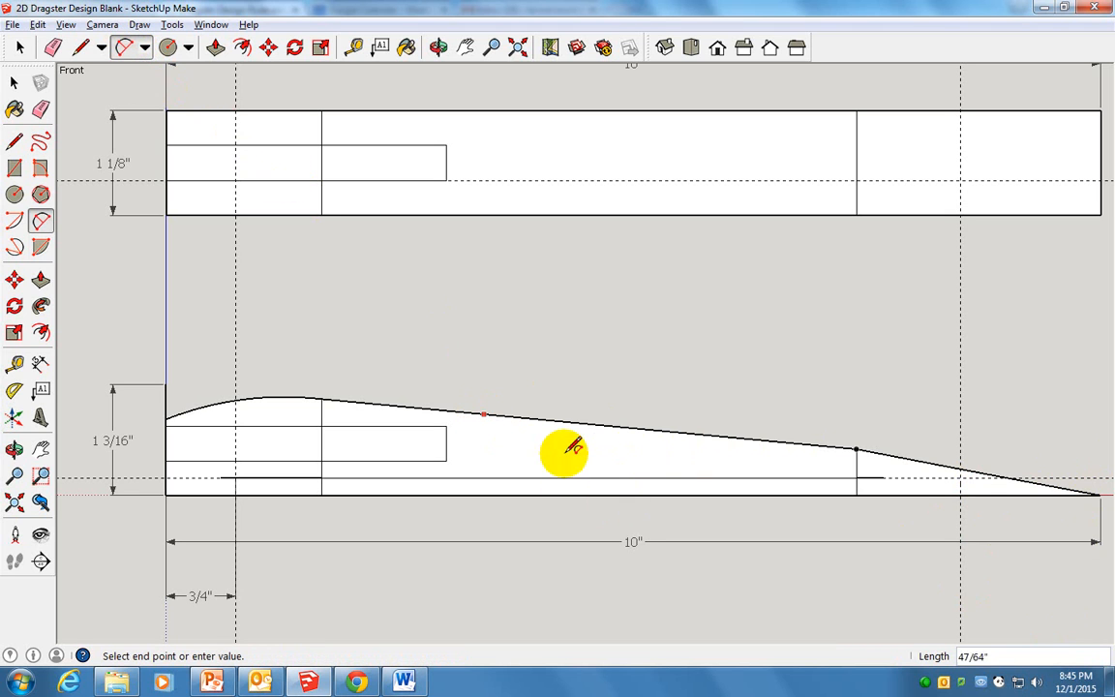
pyautogui.click(858, 449)
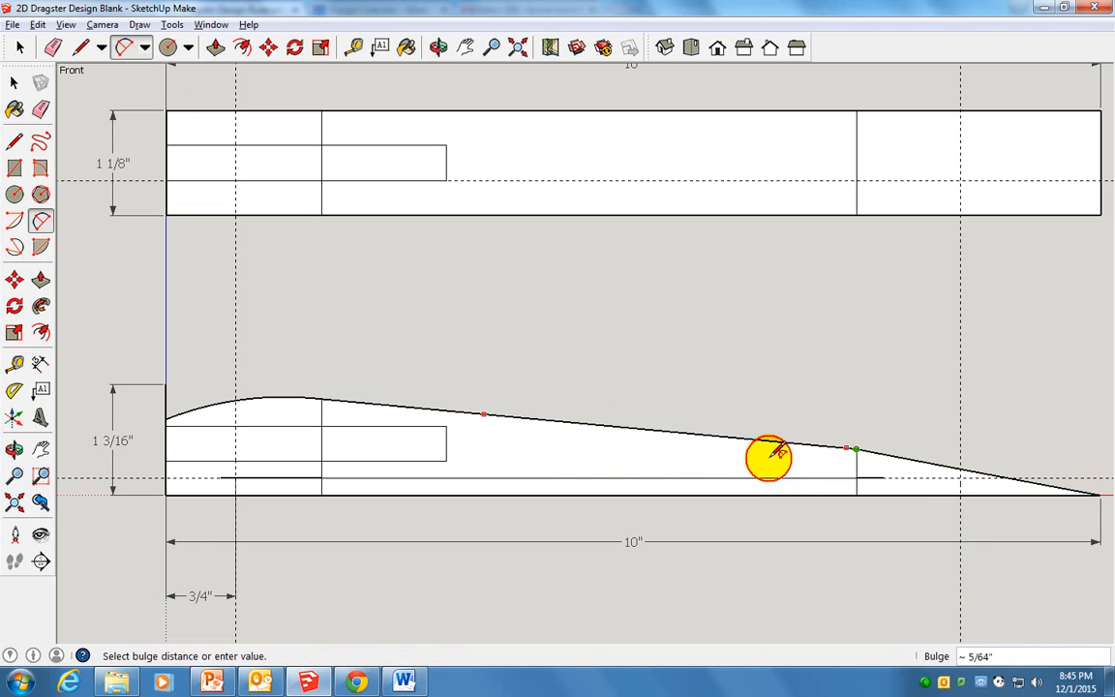
pyautogui.click(654, 451)
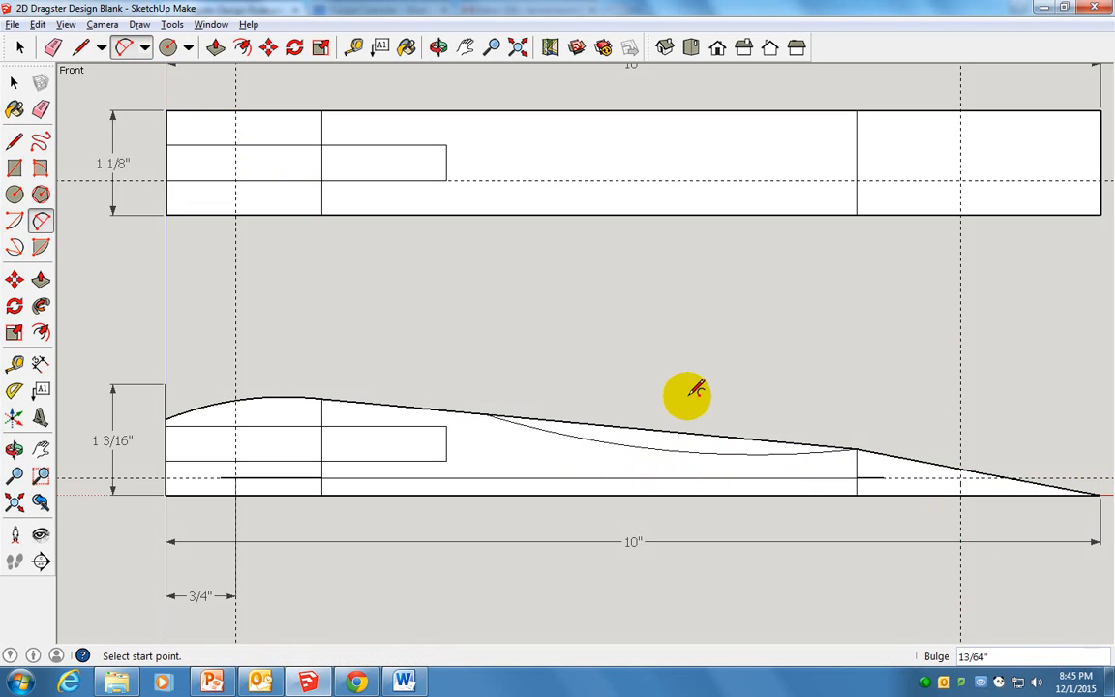
pyautogui.press('e')
pyautogui.click(657, 428)
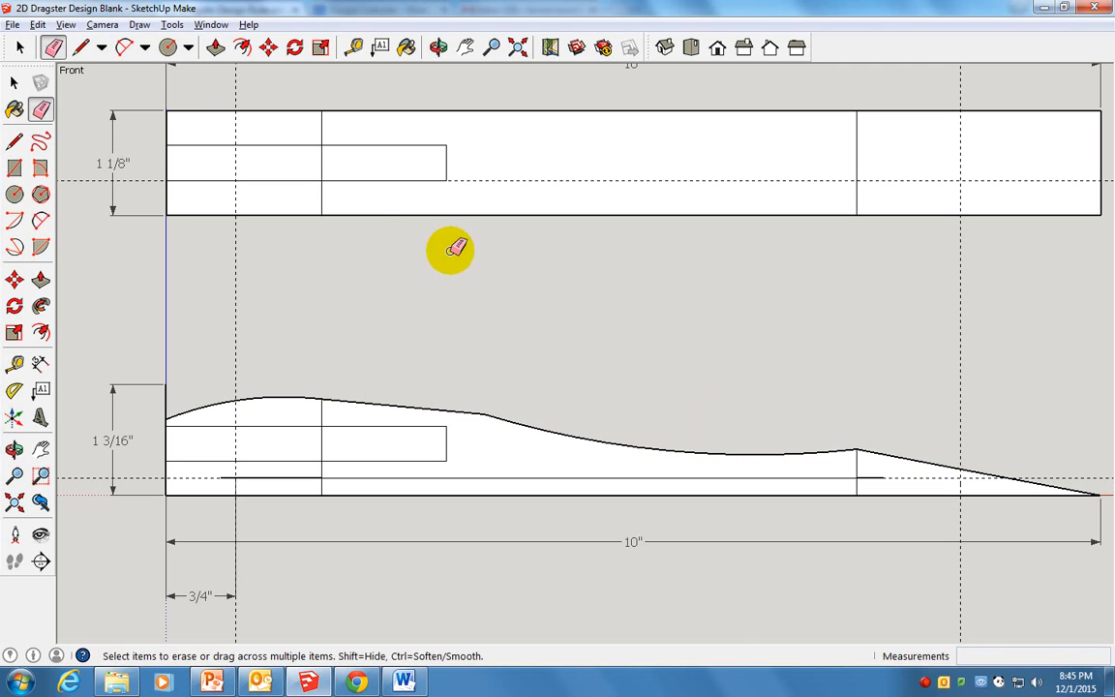
# Step: Draw an upward arc with about a 15/64" bulge on the side view's underside between the vertical lines, and erase the bottom edge beneath it
pyautogui.click(124, 47)
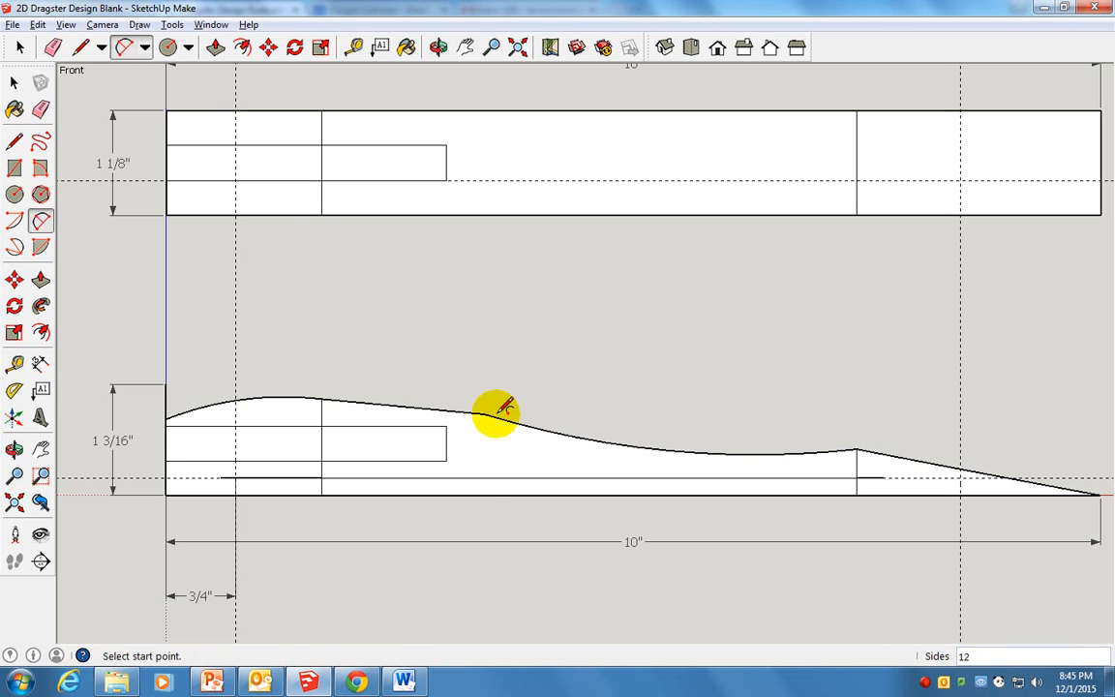
pyautogui.click(446, 495)
pyautogui.click(807, 494)
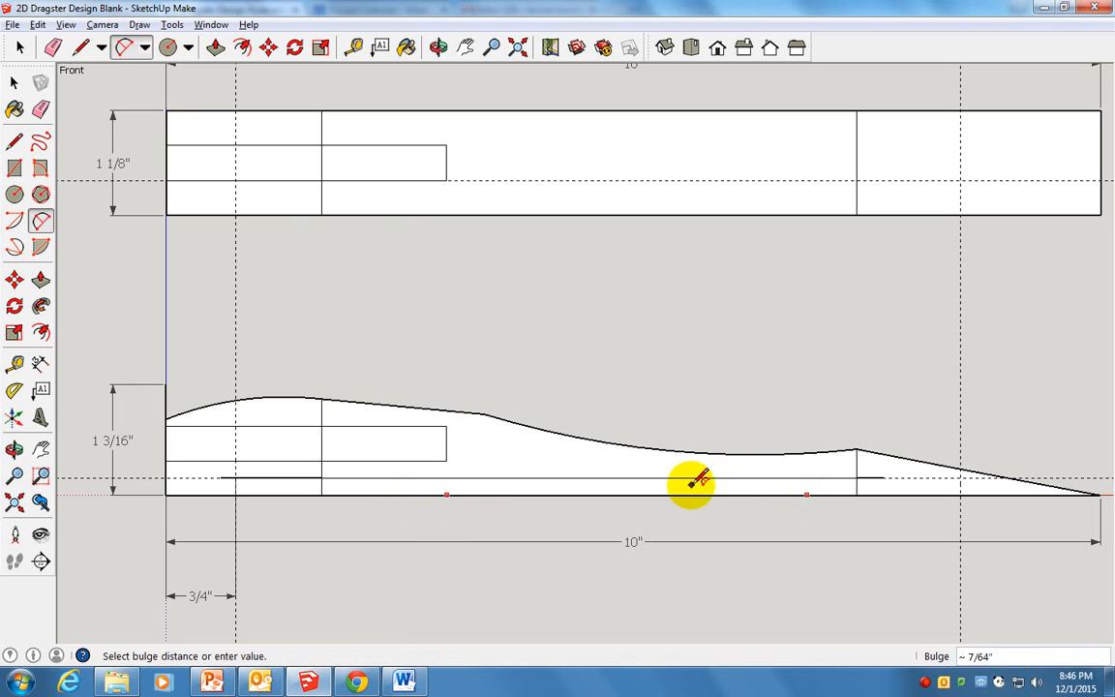
pyautogui.click(620, 471)
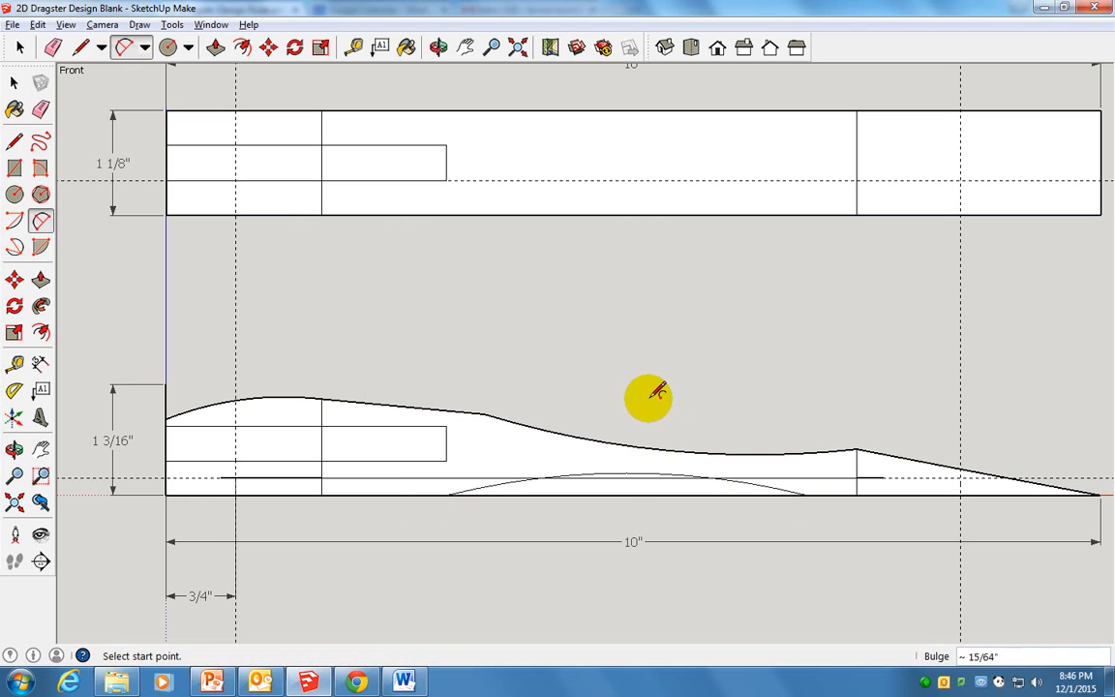
pyautogui.press('e')
pyautogui.click(625, 495)
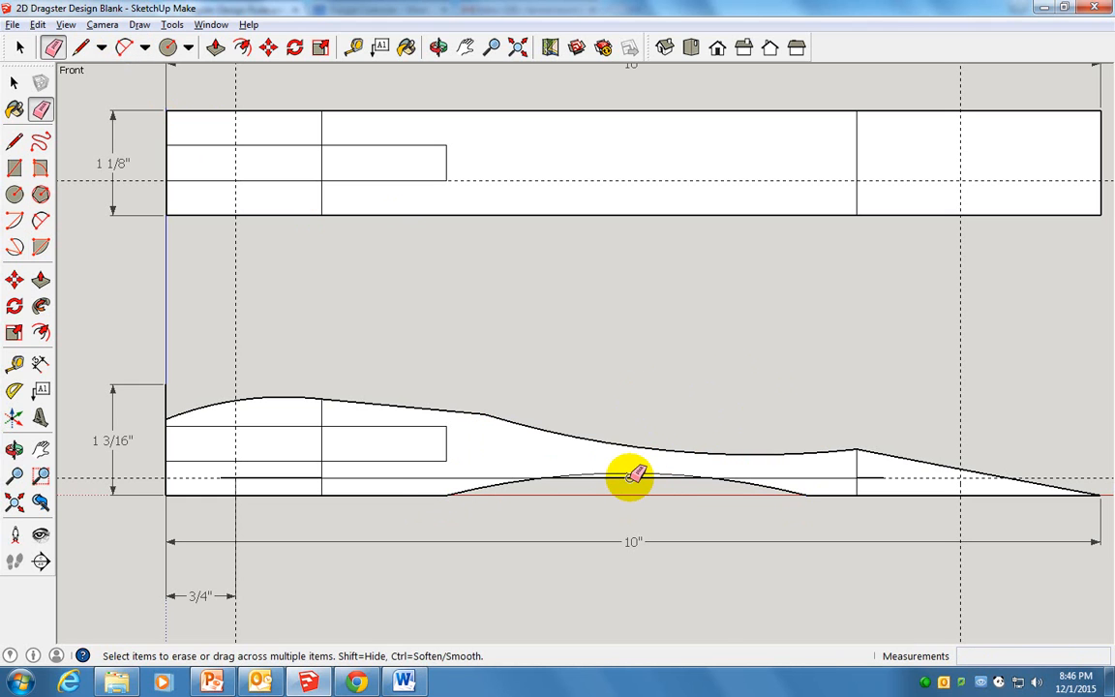
pyautogui.scroll(5, 600, 465)
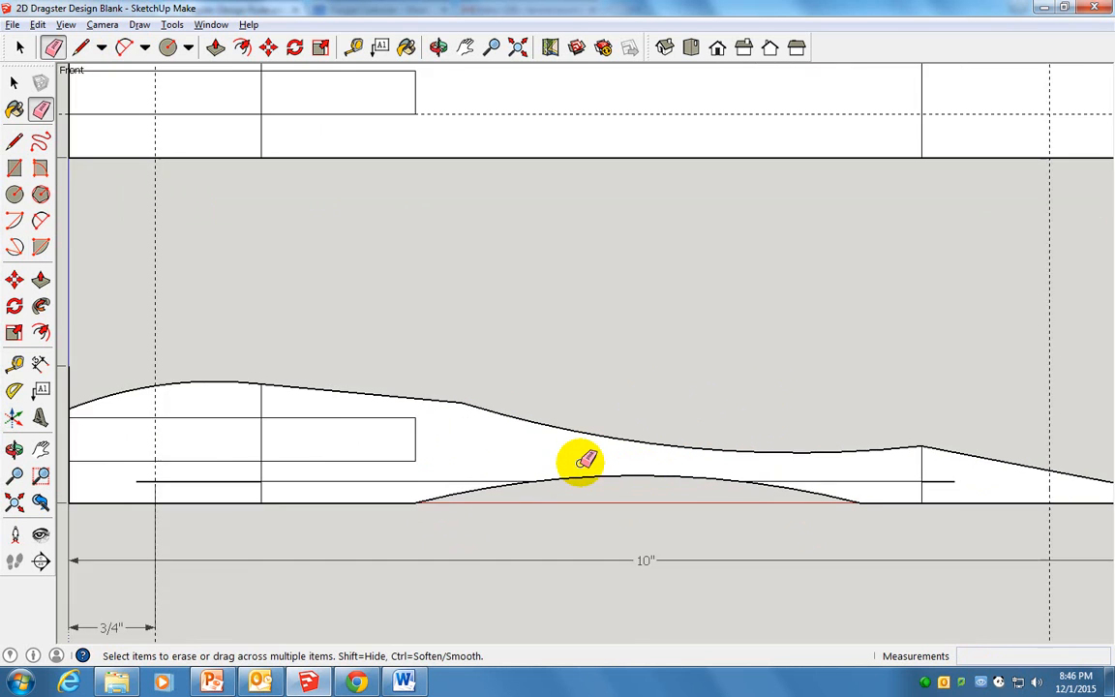
pyautogui.scroll(-4, 823, 509)
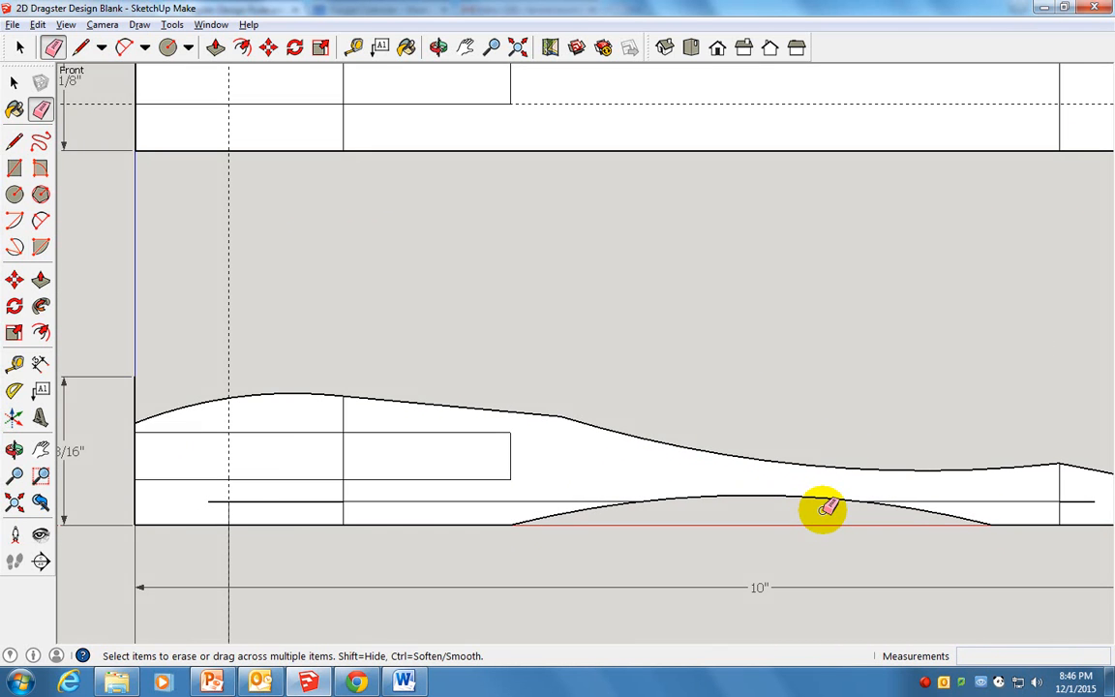
pyautogui.scroll(-1, 823, 510)
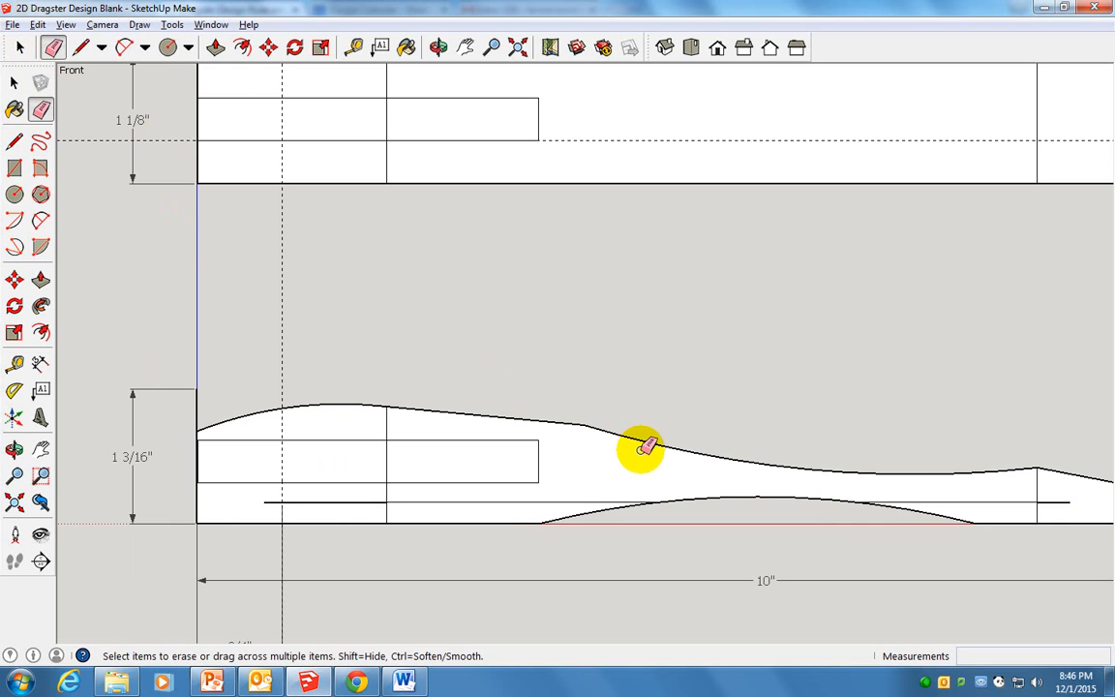
# Step: Save the drawing as a new SketchUp model in the CO2DRAGSTER folder, named with the designer's surname followed by _Design
pyautogui.click(12, 26)
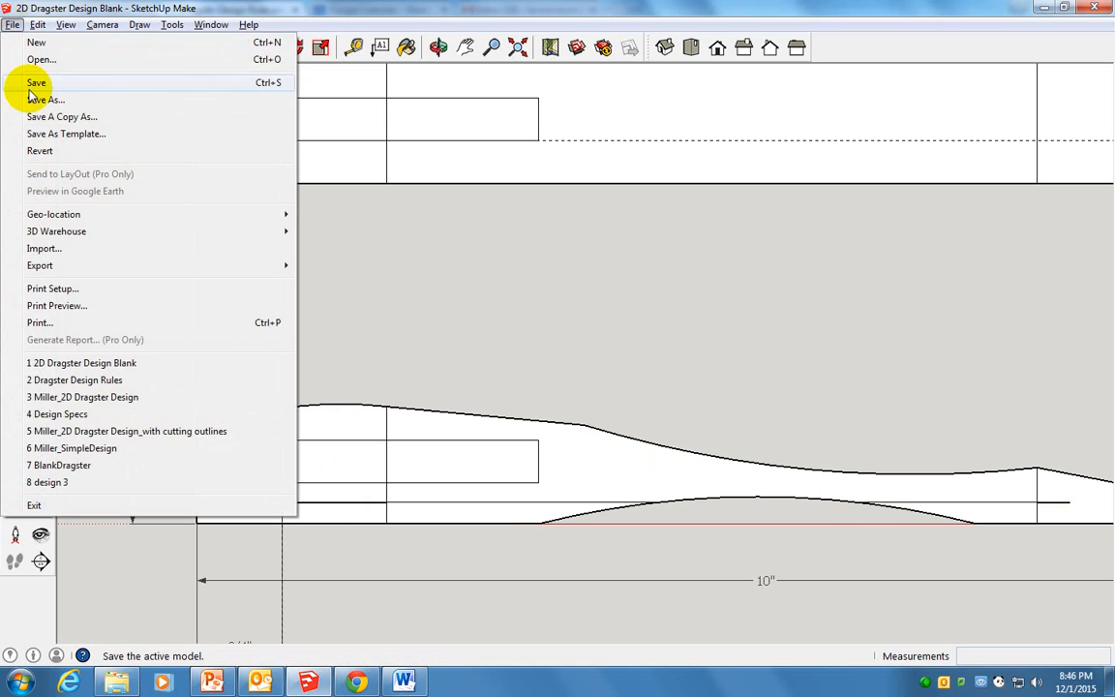
pyautogui.click(39, 100)
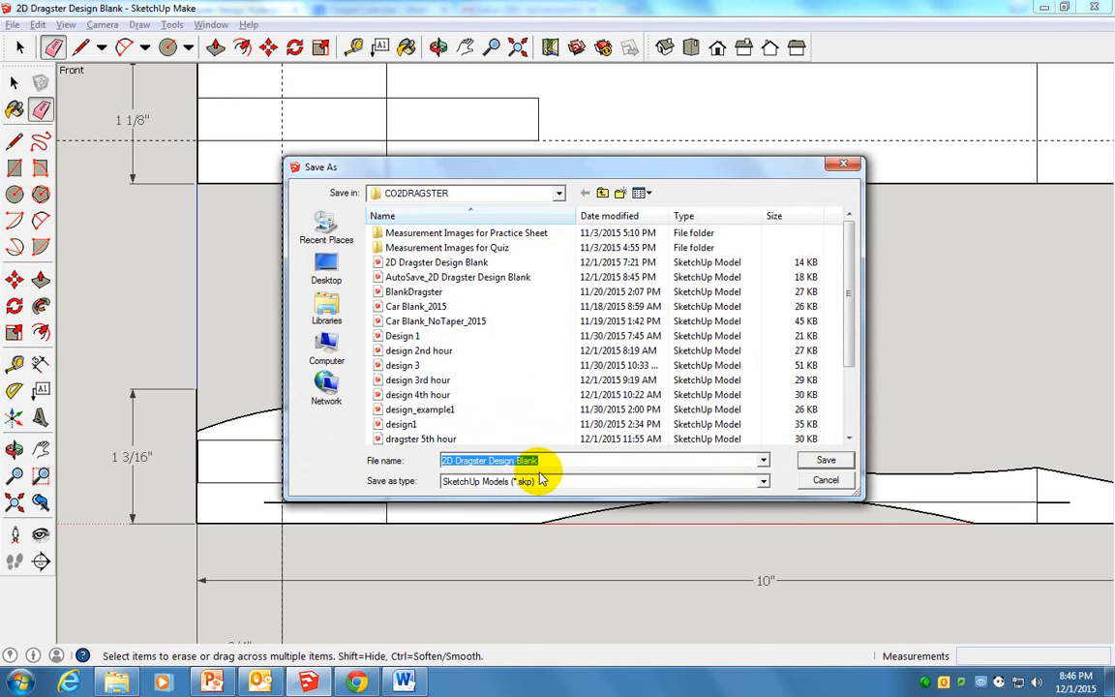
pyautogui.write('Mil')
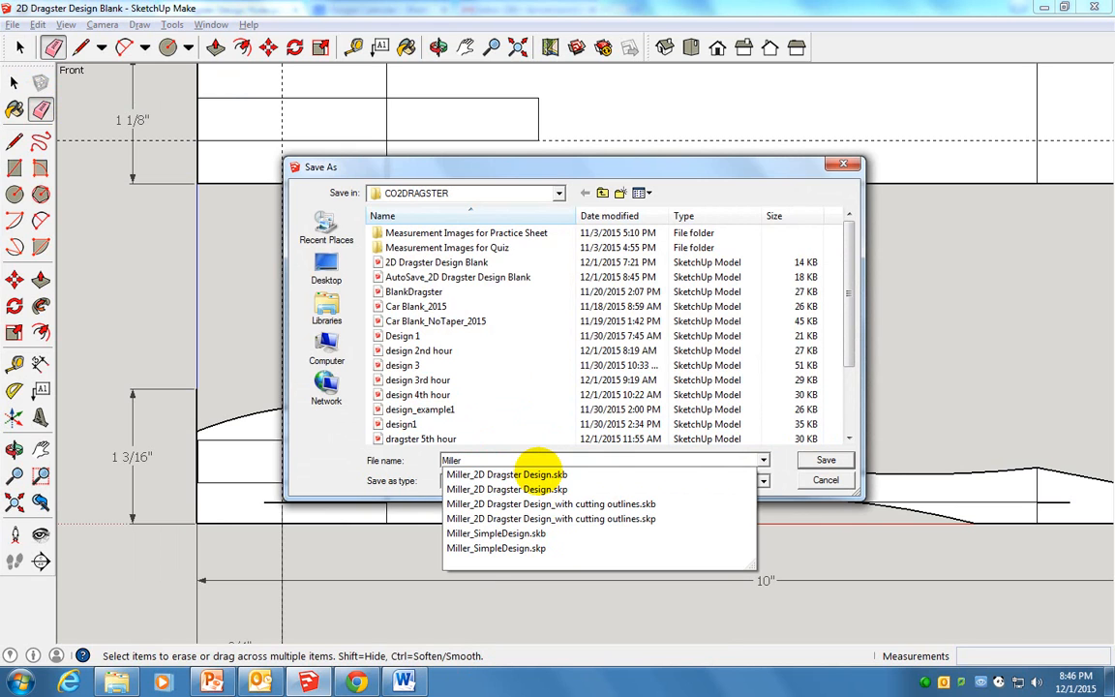
pyautogui.write('ler_Design')
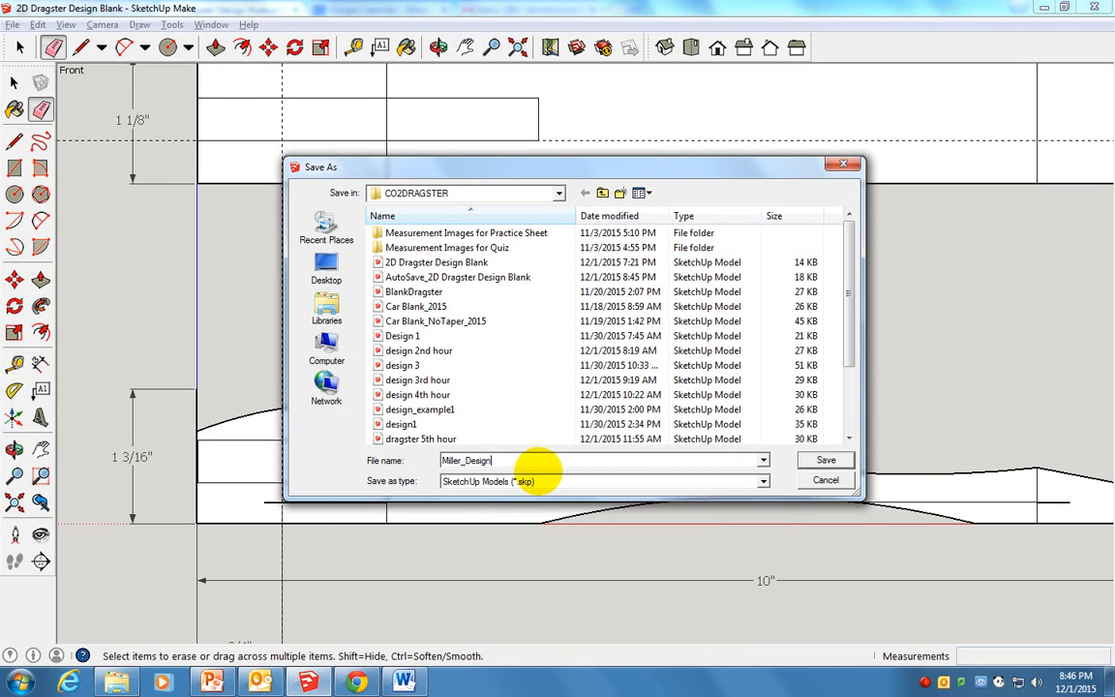
pyautogui.click(824, 459)
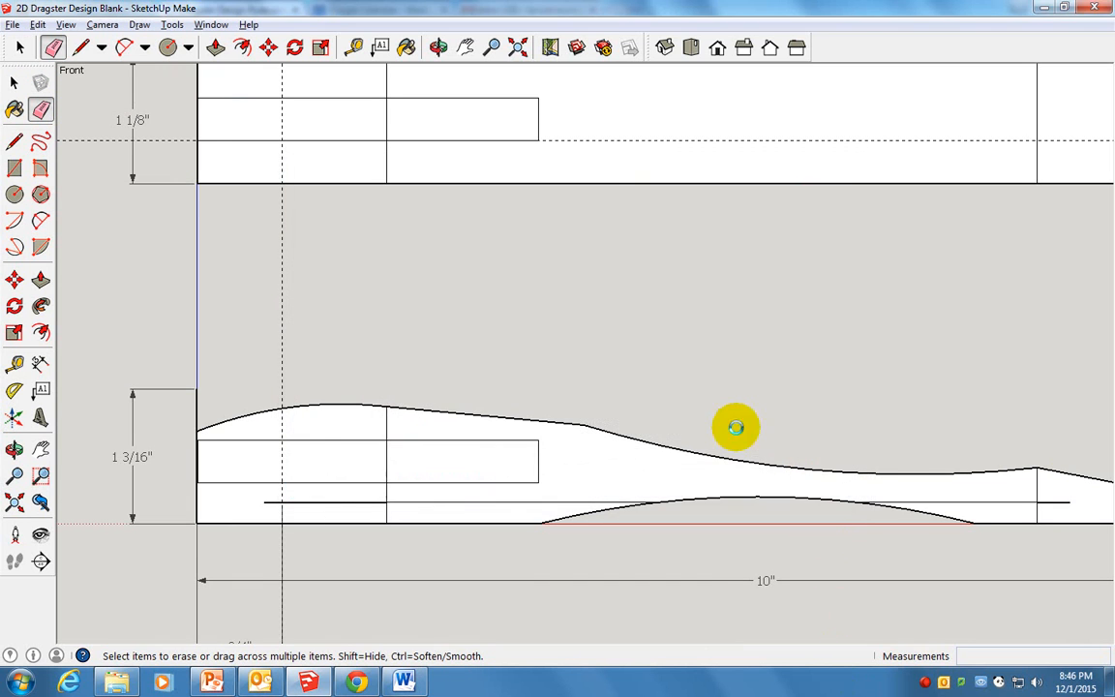
# Step: Cut the side view's lower rear corner with a straight line from the rear edge to the 3/4" guide, erasing the bottom edge below
pyautogui.click(124, 46)
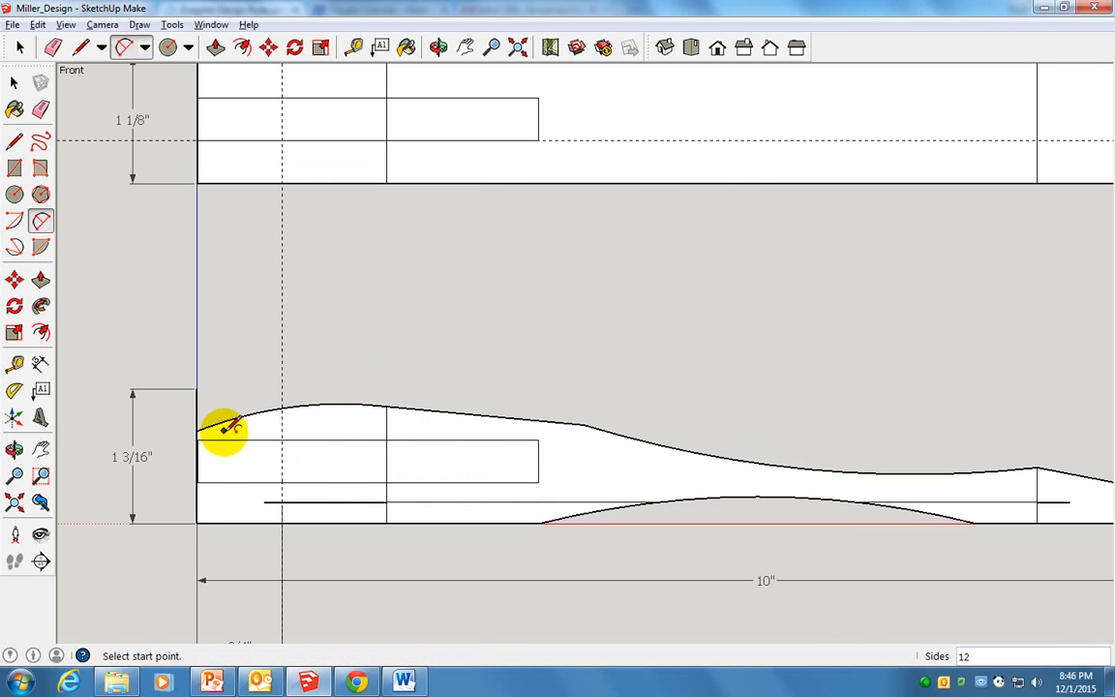
pyautogui.click(197, 501)
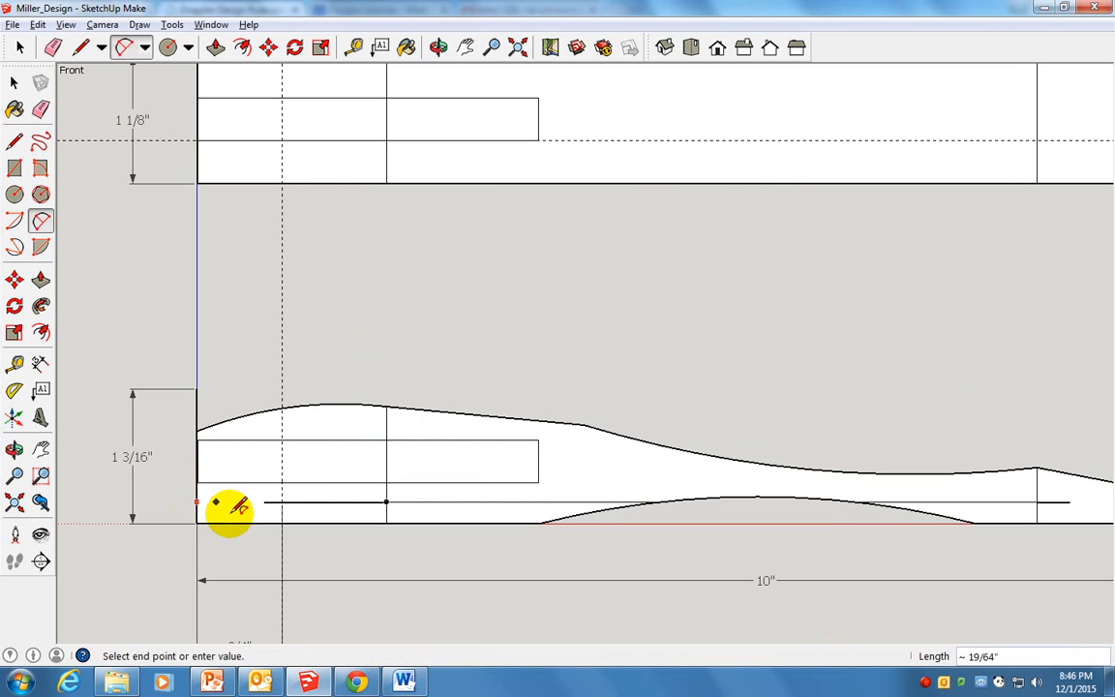
pyautogui.click(282, 522)
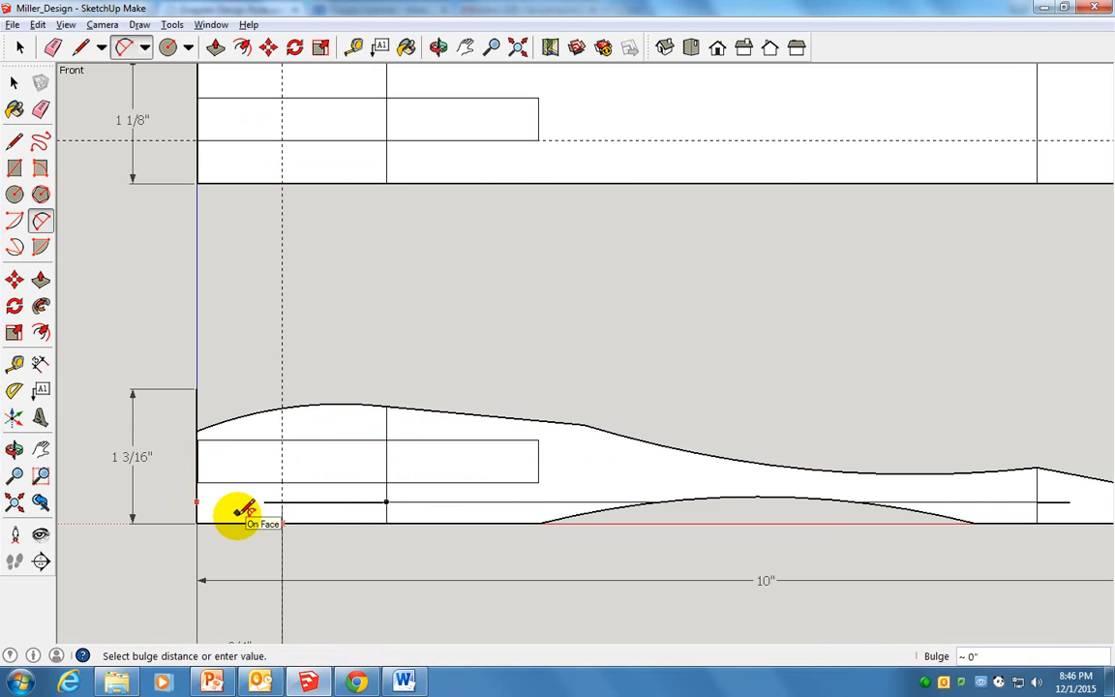
pyautogui.click(243, 512)
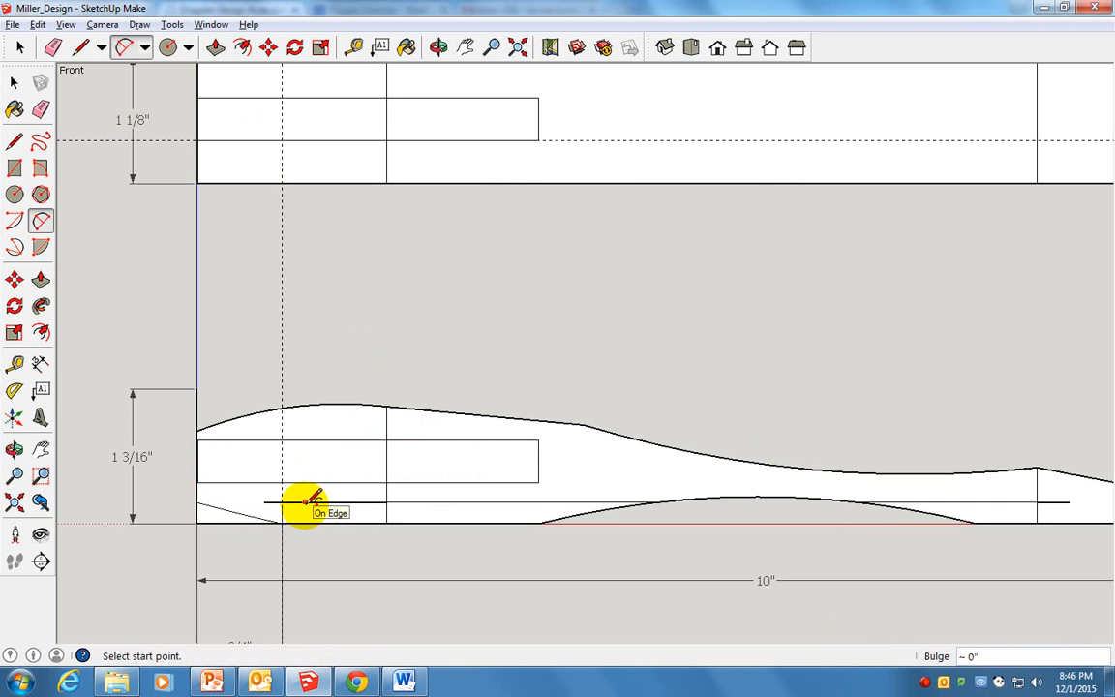
pyautogui.press('e')
pyautogui.click(235, 523)
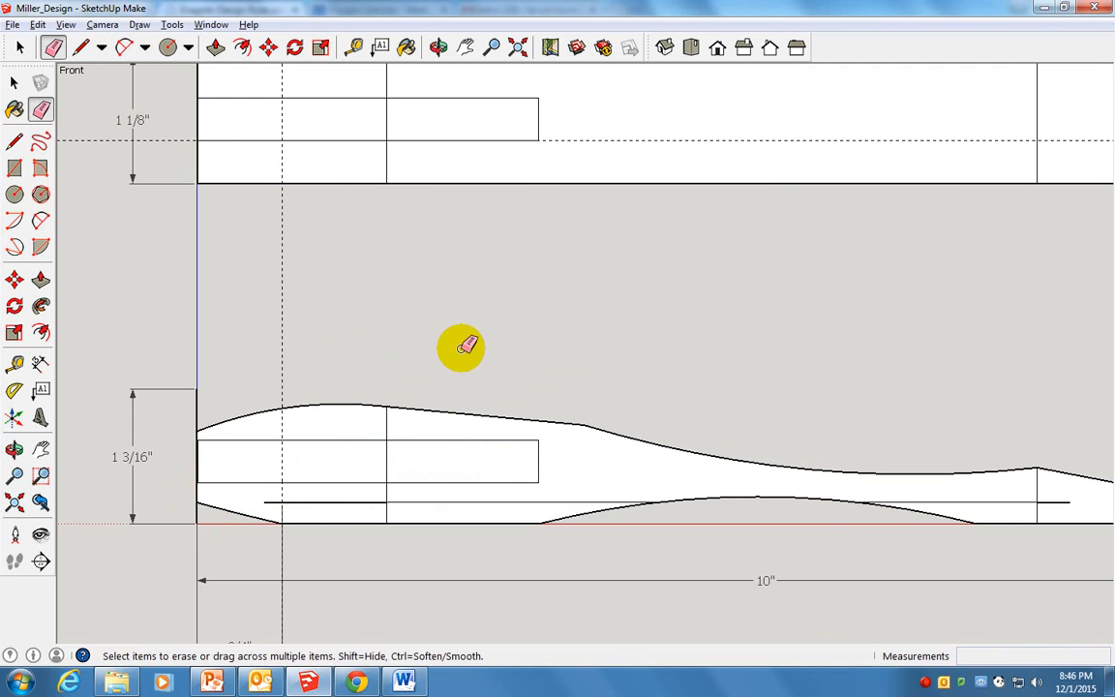
# Step: Draw a line from the upper slope just ahead of the rear vertical line to the dipping arc, and erase the kinked outline above it
pyautogui.click(517, 46)
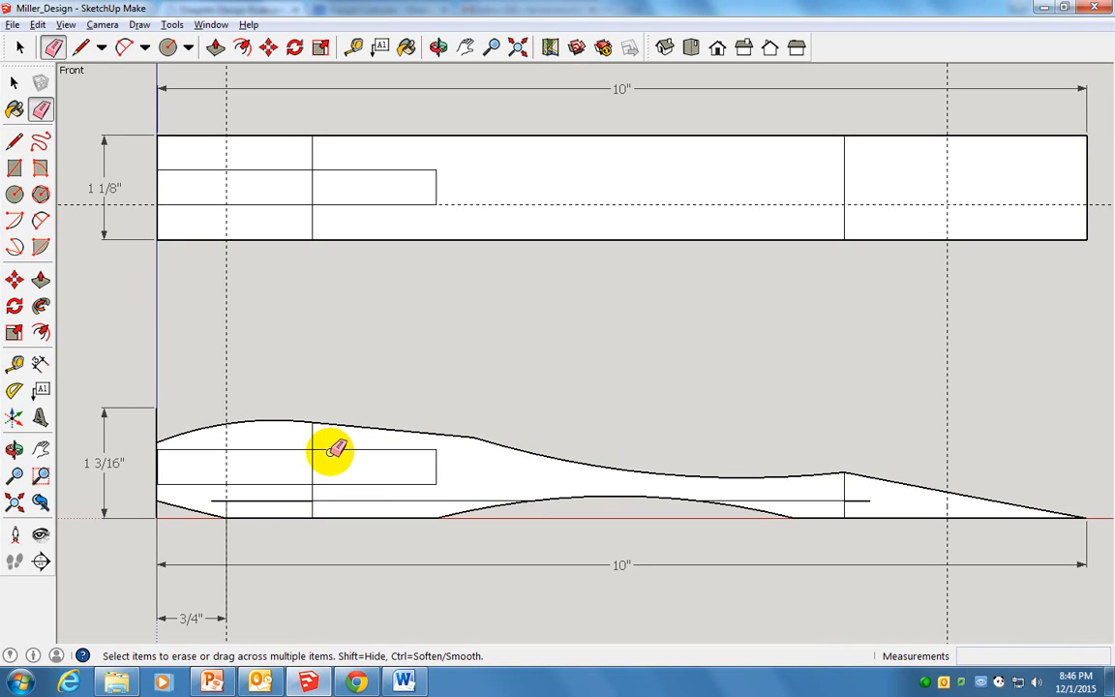
pyautogui.press('l')
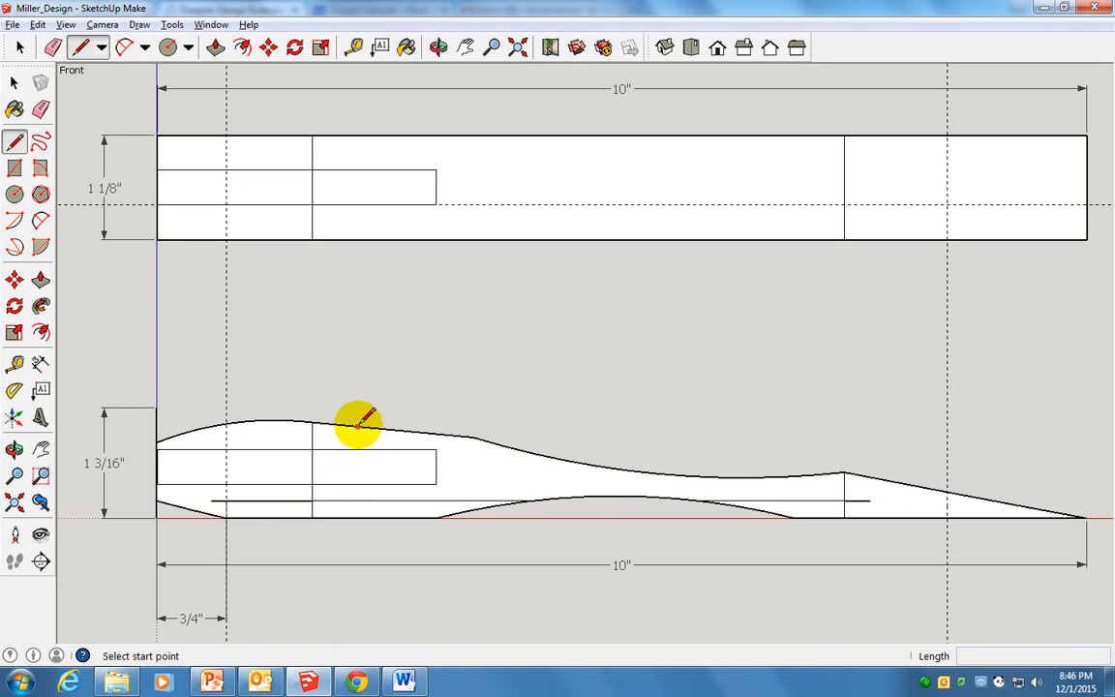
pyautogui.click(351, 424)
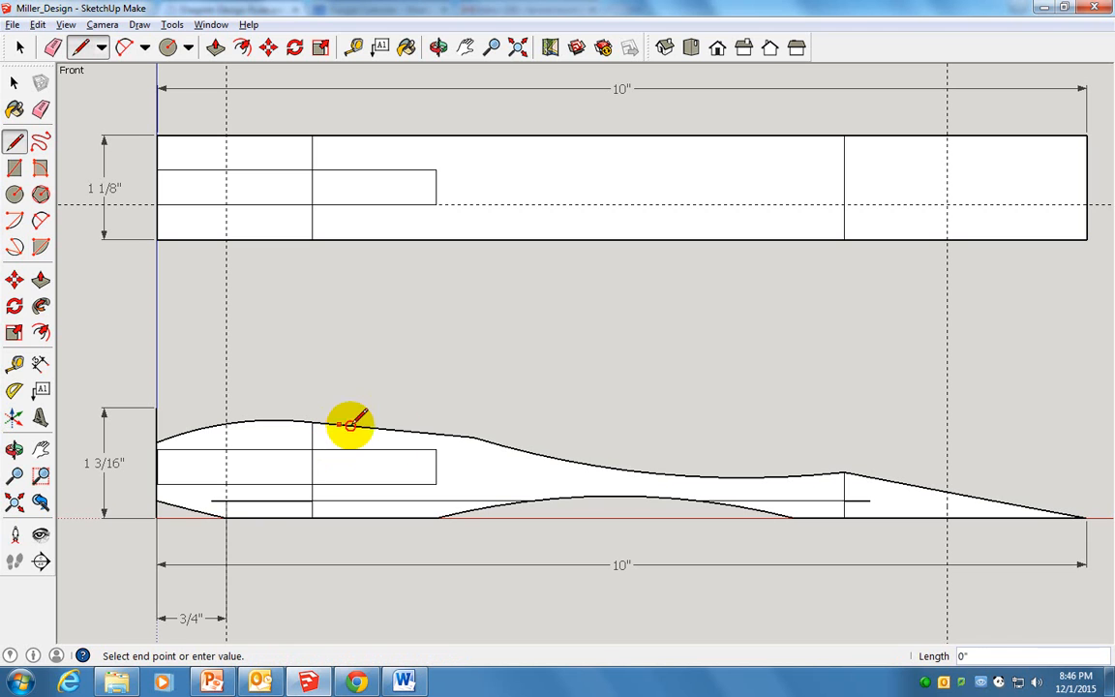
pyautogui.click(503, 444)
pyautogui.scroll(5, 503, 443)
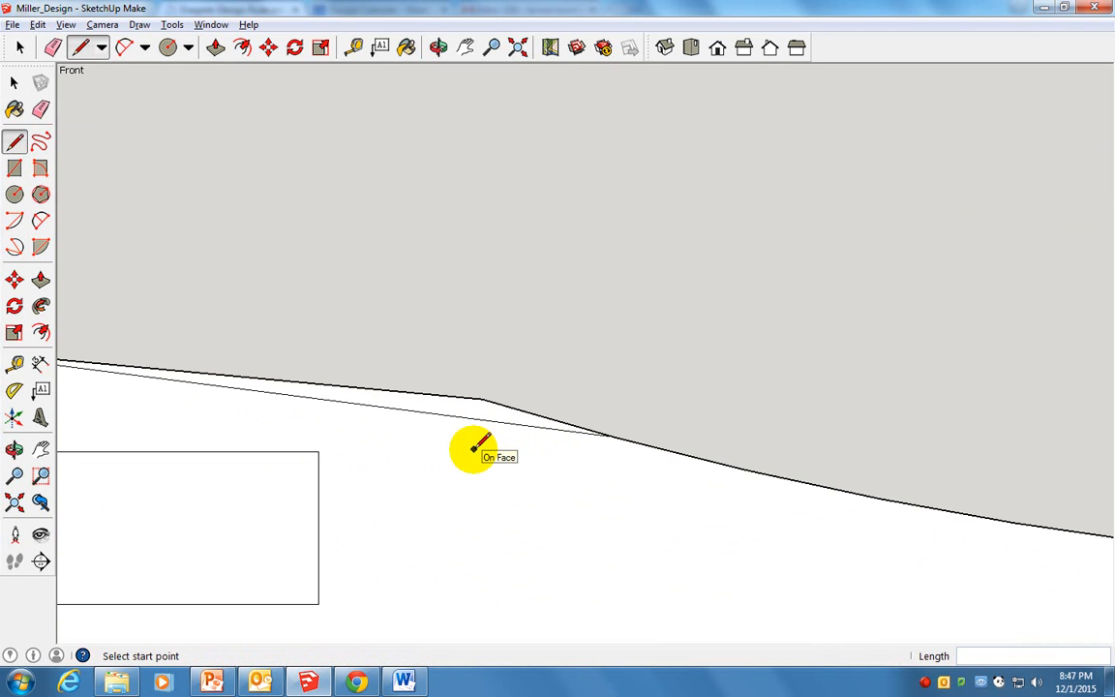
pyautogui.press('e')
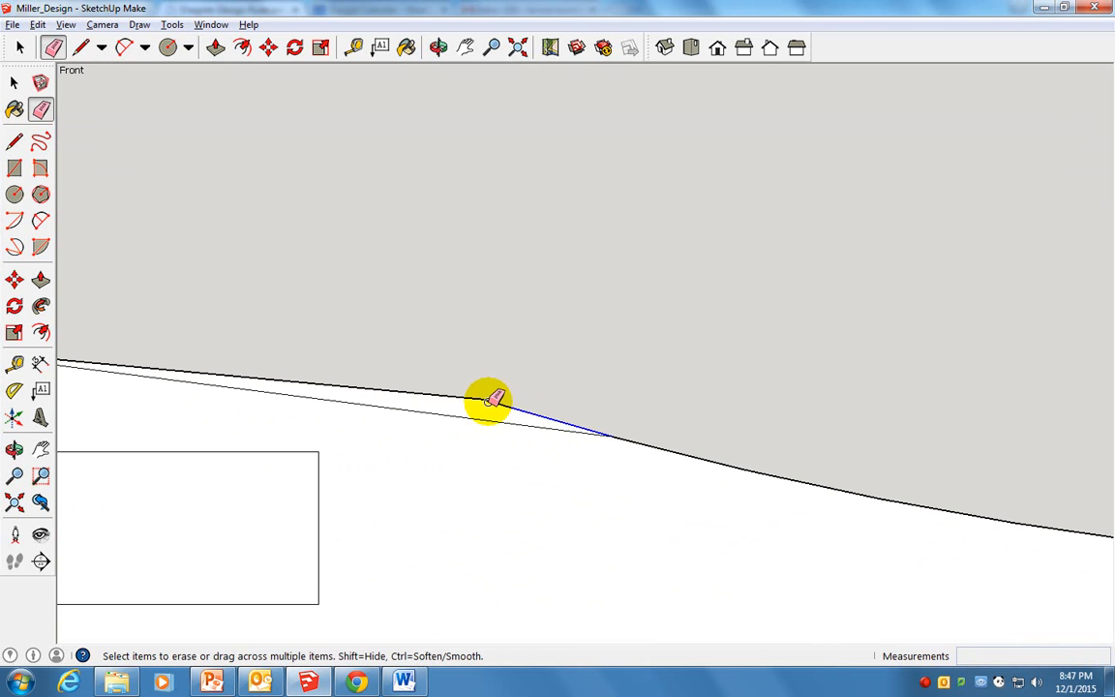
pyautogui.click(494, 399)
pyautogui.click(479, 394)
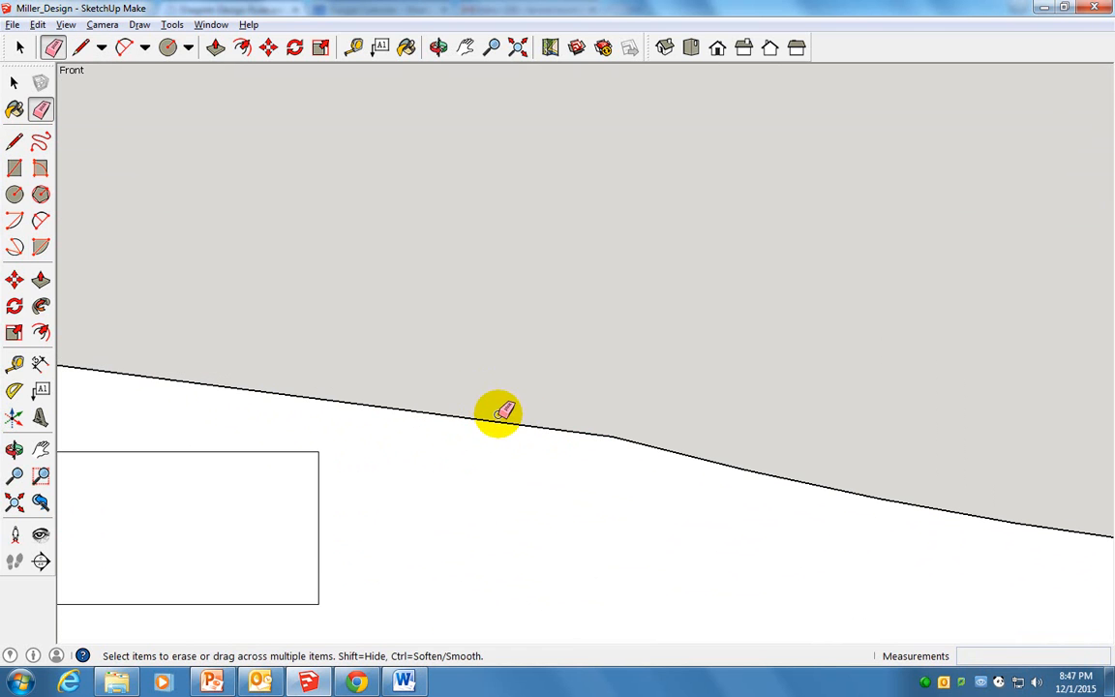
pyautogui.scroll(-5, 498, 416)
pyautogui.scroll(-1, 592, 397)
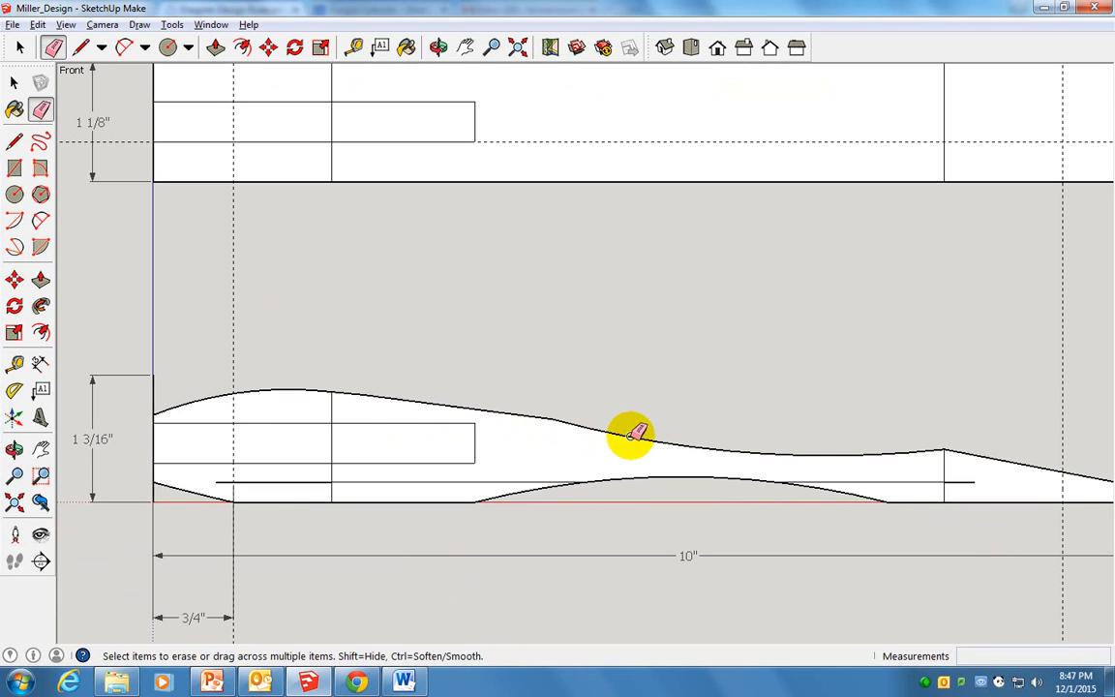
# Step: Try to draw an arc across the kink in the side view's upper outline with about a 9/64" bulge
pyautogui.click(122, 46)
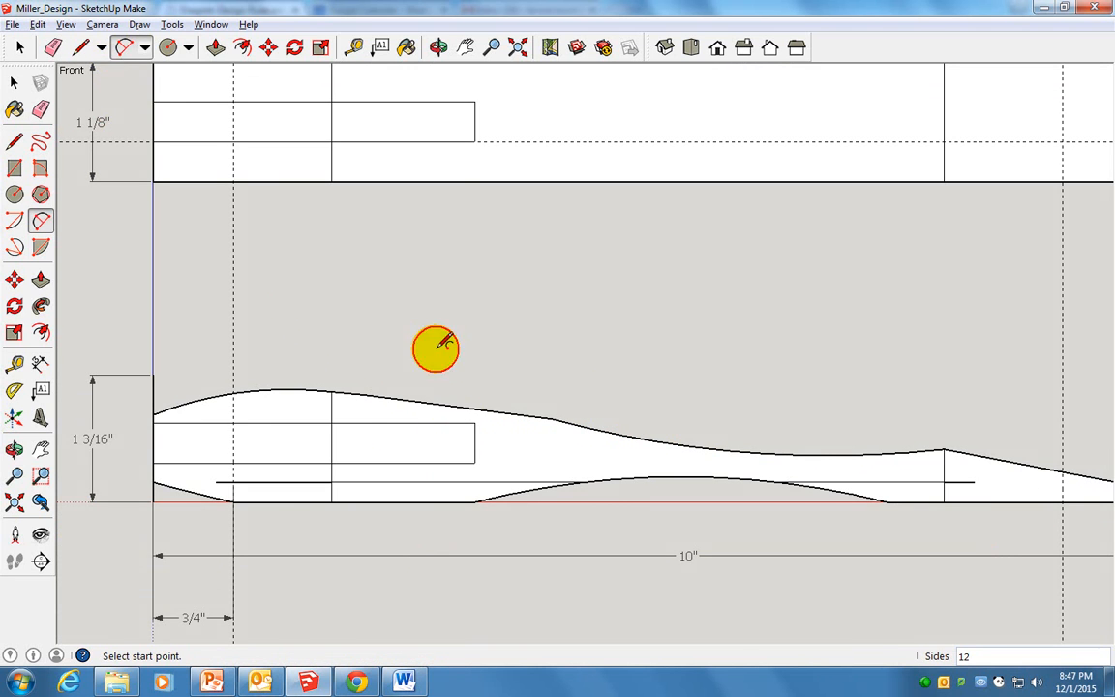
pyautogui.click(483, 411)
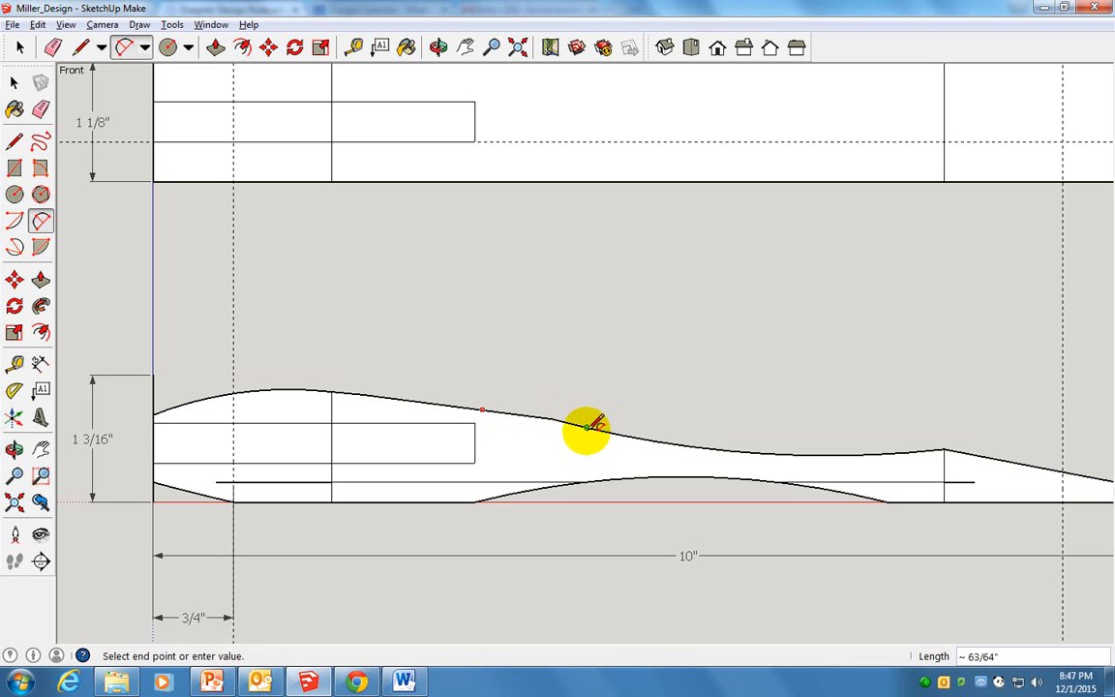
pyautogui.click(622, 436)
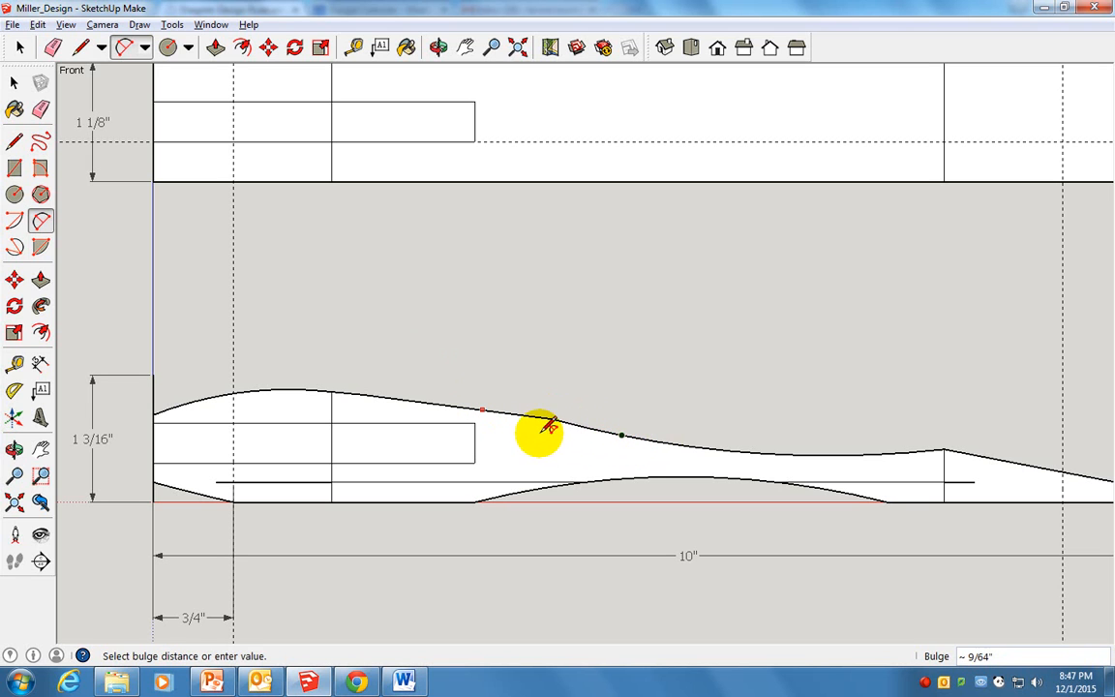
pyautogui.click(544, 423)
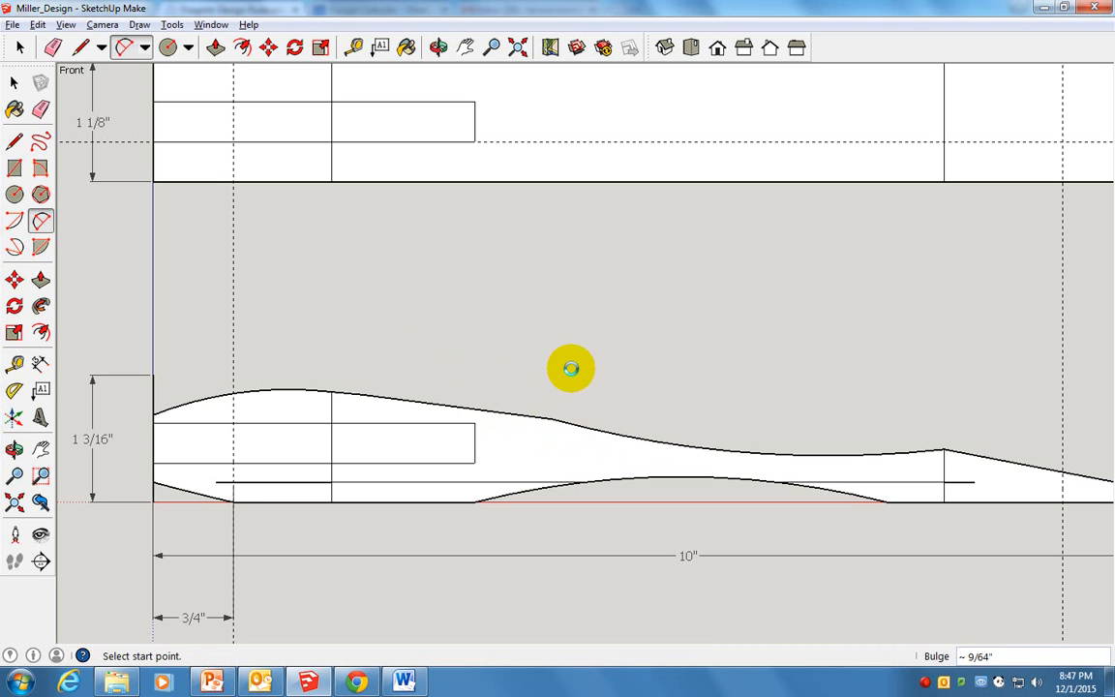
# Step: Draw two outward arcs in the top view from the front edge's midpoint to both ends of the front vertical line, bulging about 1/8" and 5/64"
pyautogui.scroll(-1, 601, 354)
pyautogui.keyDown('shift'); pyautogui.moveTo(689, 341); pyautogui.dragTo(645, 395, button='middle'); pyautogui.keyUp('shift')
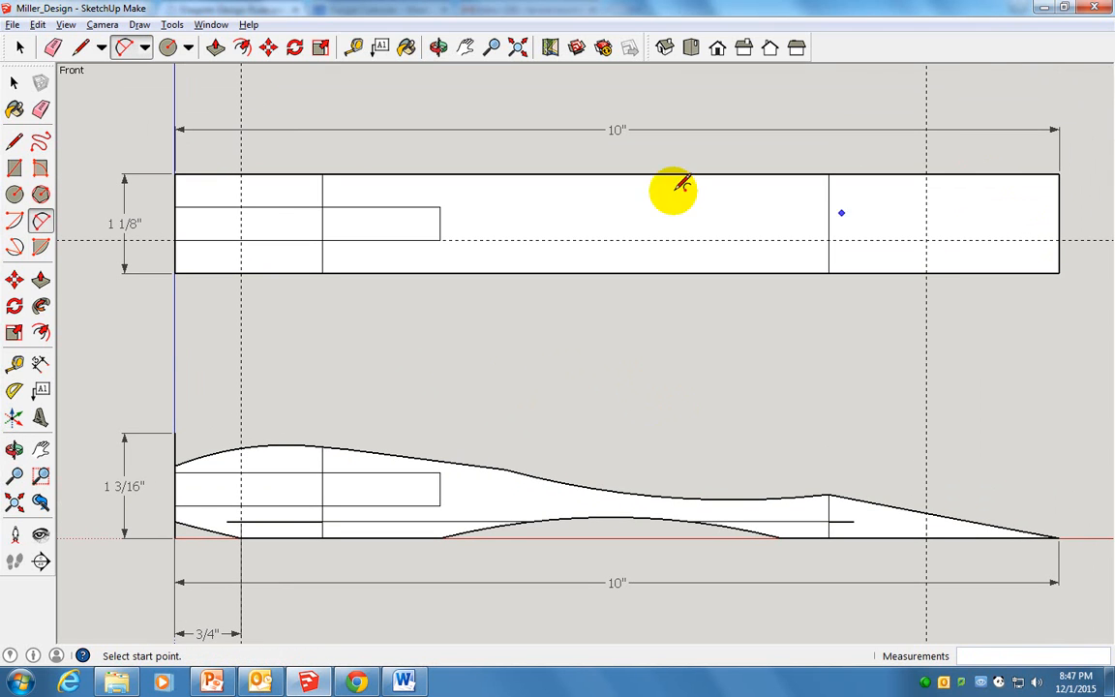
pyautogui.click(1059, 224)
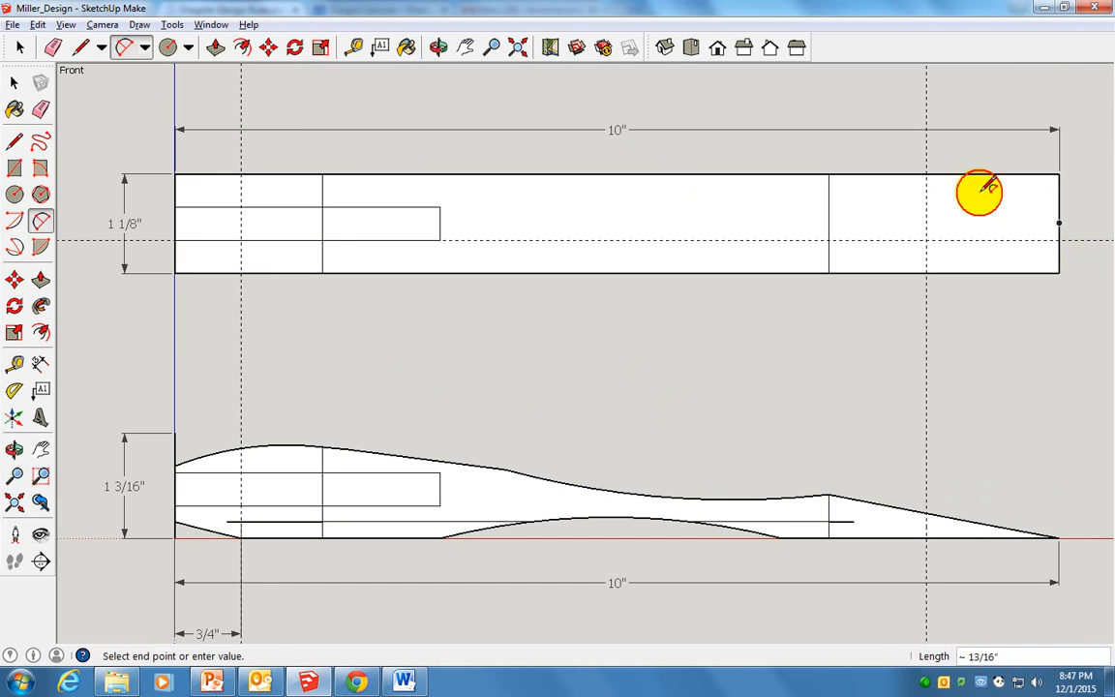
pyautogui.click(829, 175)
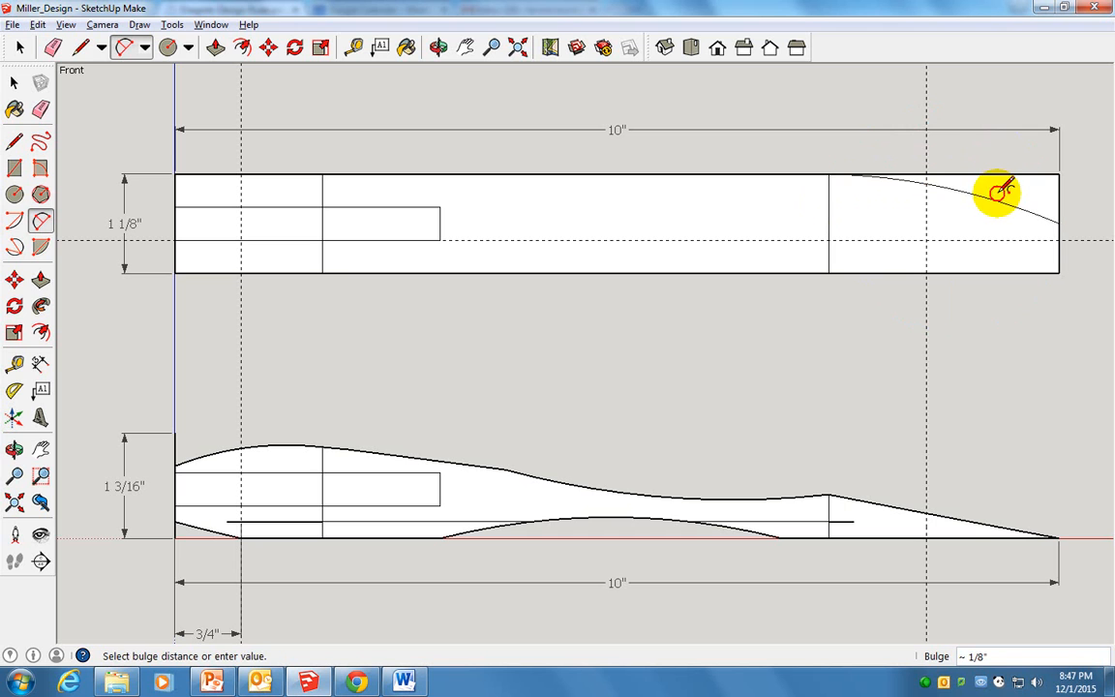
pyautogui.click(994, 192)
pyautogui.click(1060, 223)
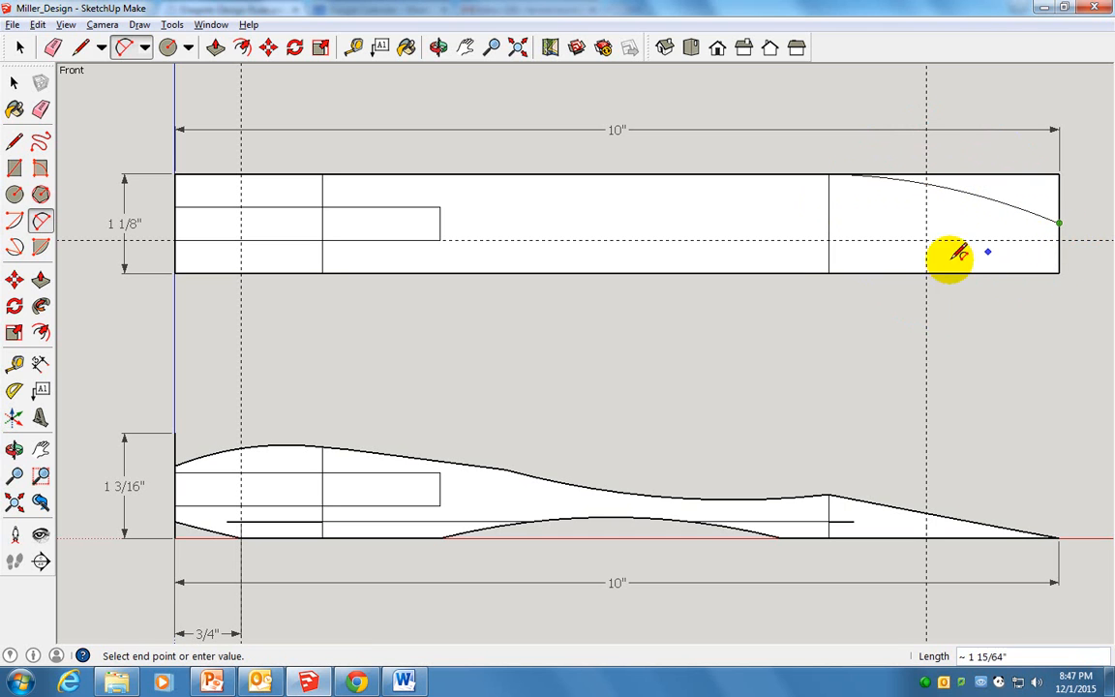
pyautogui.click(829, 273)
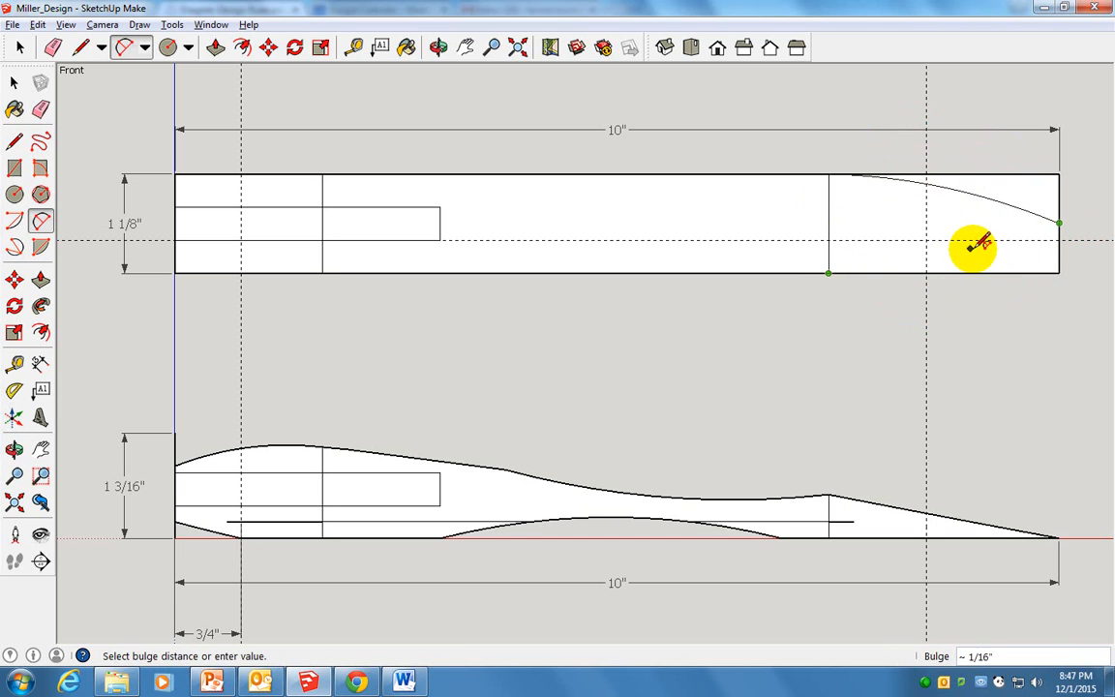
pyautogui.click(978, 247)
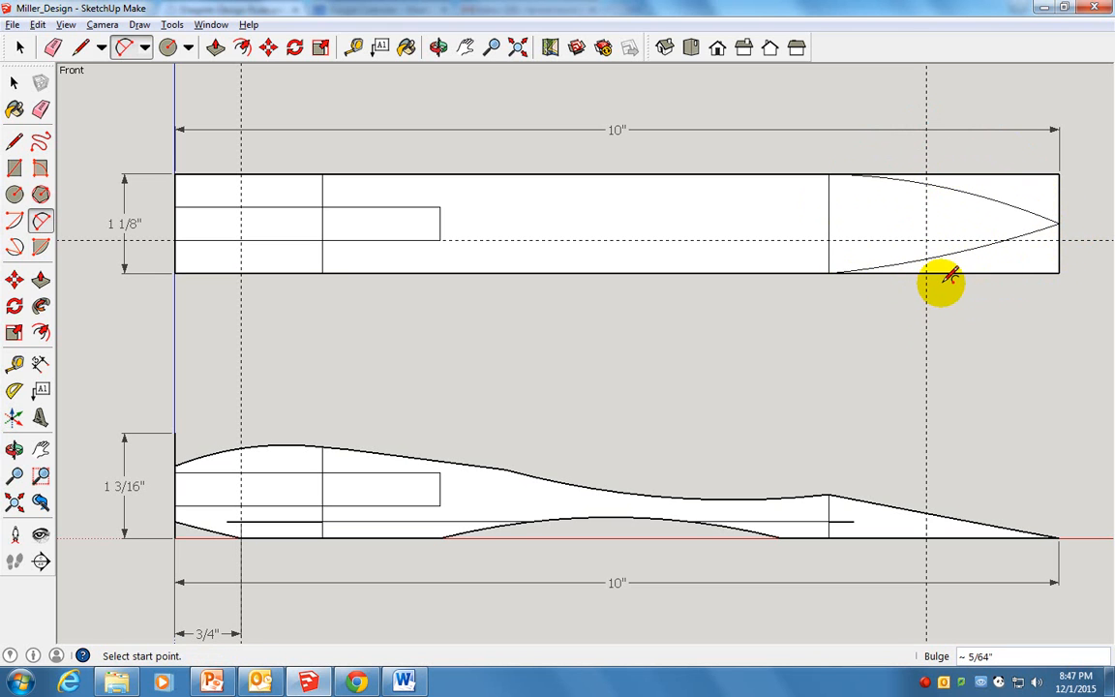
# Step: Erase the top view's square front corner edges outside the nose arcs and the horizontal guide through the body
pyautogui.press('e')
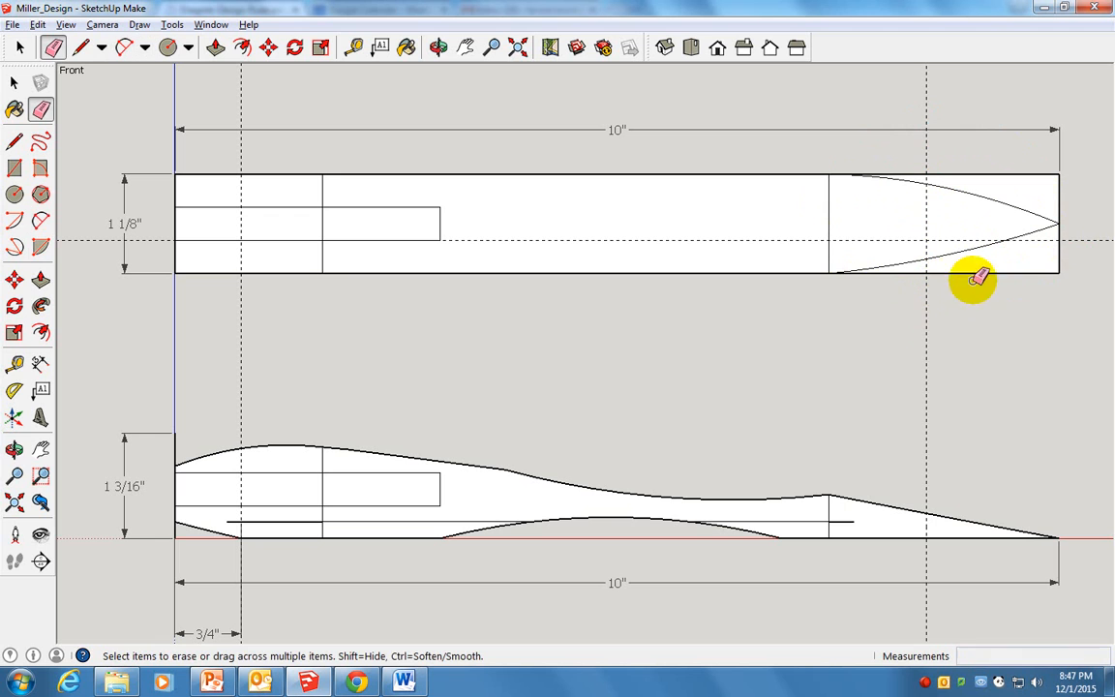
pyautogui.click(1031, 273)
pyautogui.click(1060, 237)
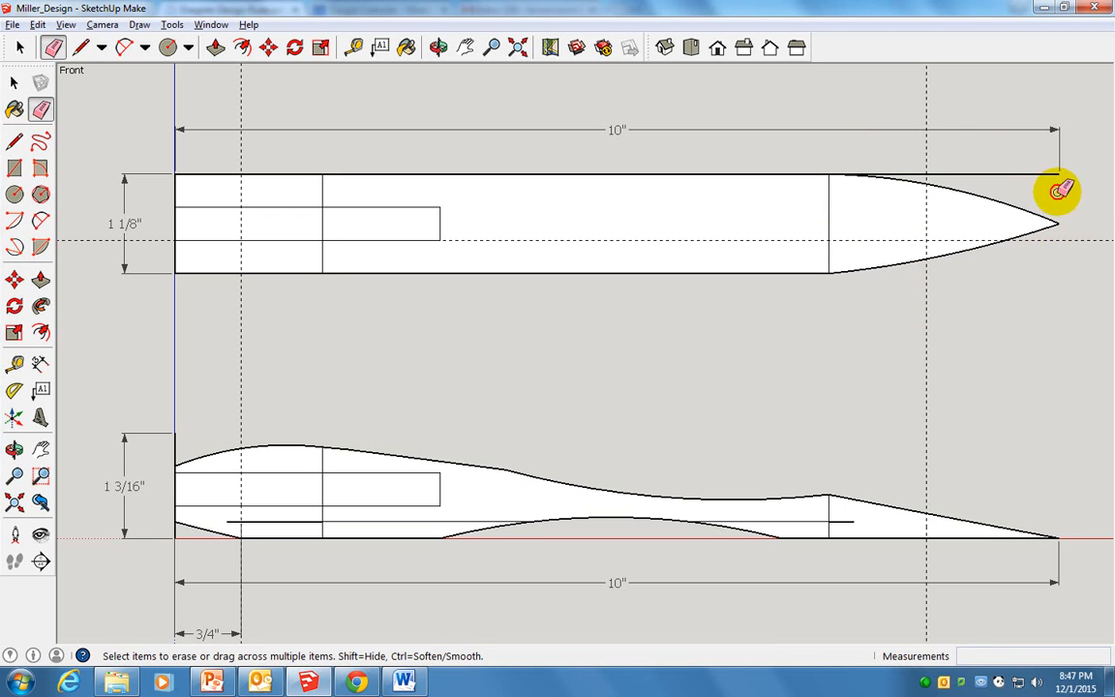
pyautogui.click(1048, 173)
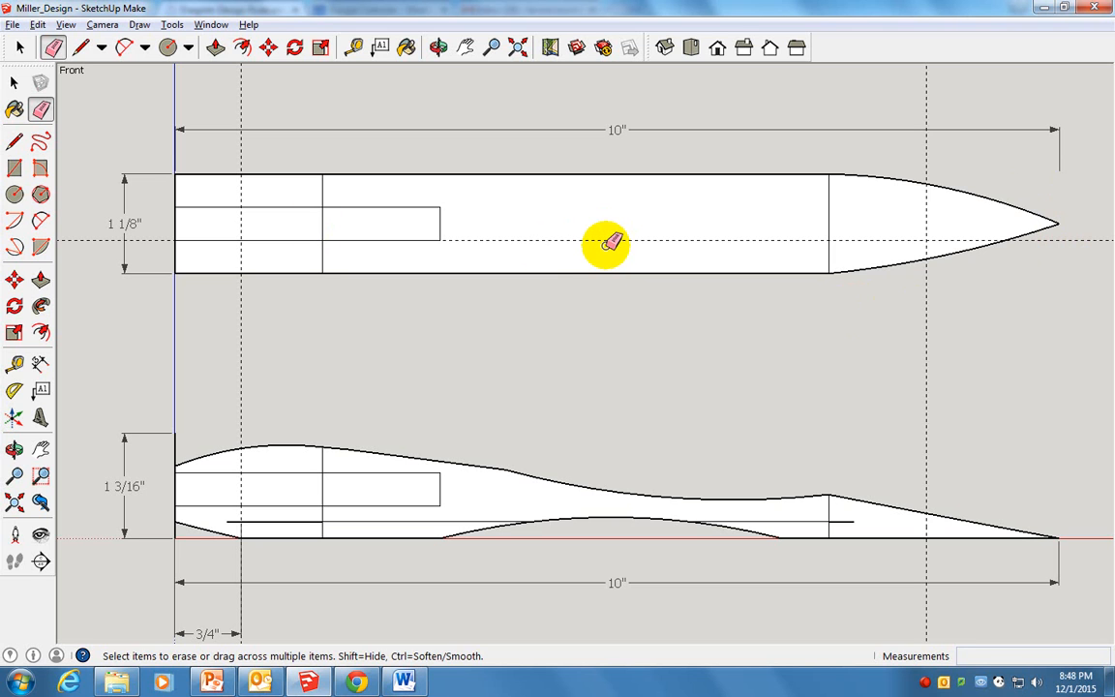
pyautogui.press('space')
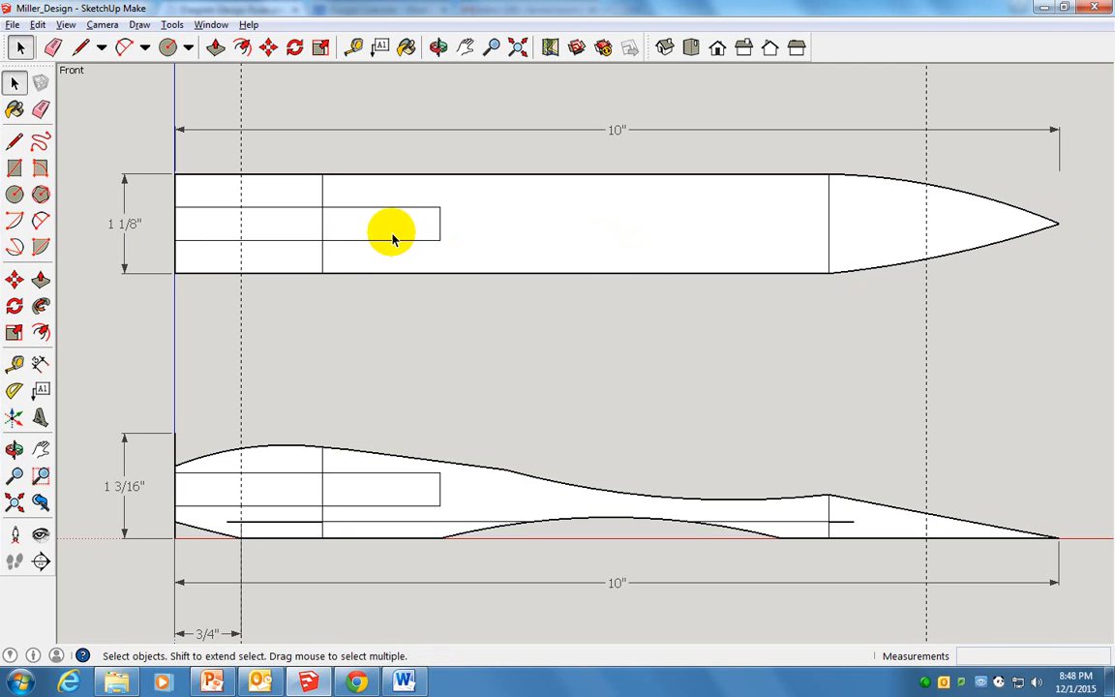
# Step: Draw an inward arc on the top view's upper edge, between the engine hole and the front vertical line, with about a 3/8" bulge
pyautogui.click(123, 49)
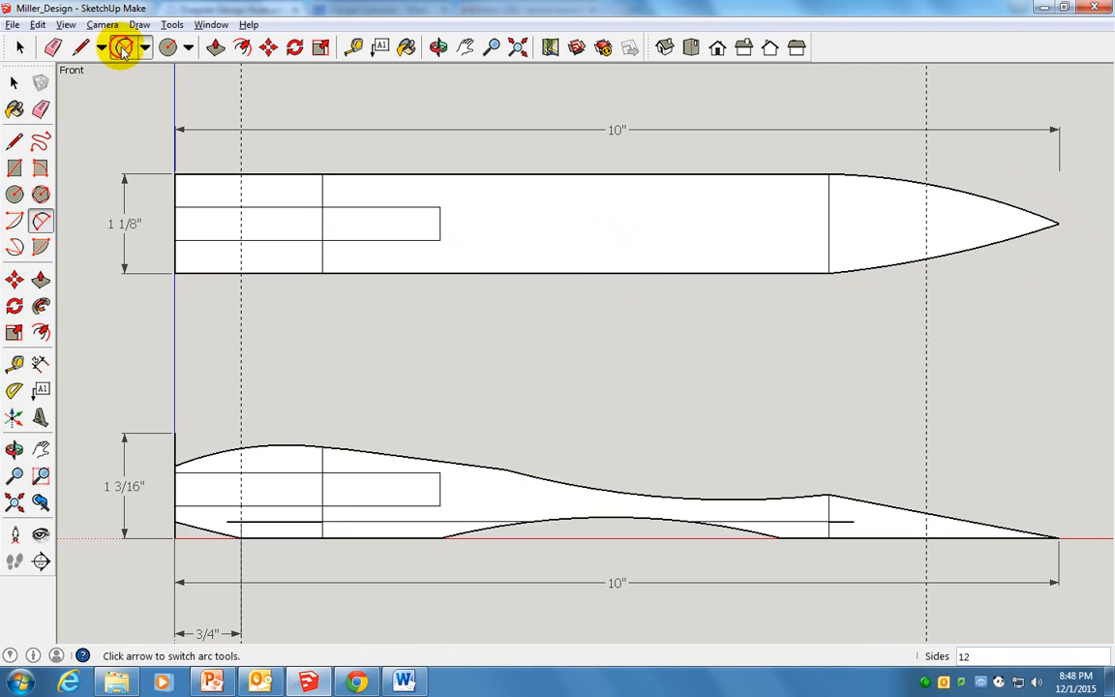
pyautogui.click(476, 174)
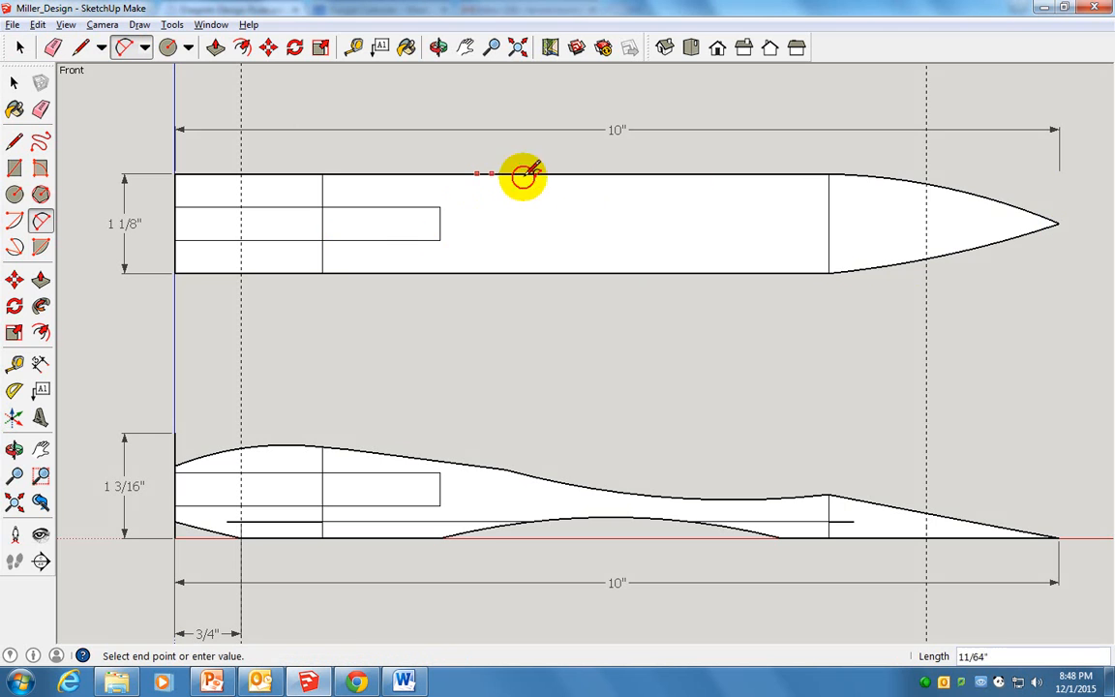
pyautogui.click(771, 176)
pyautogui.click(778, 174)
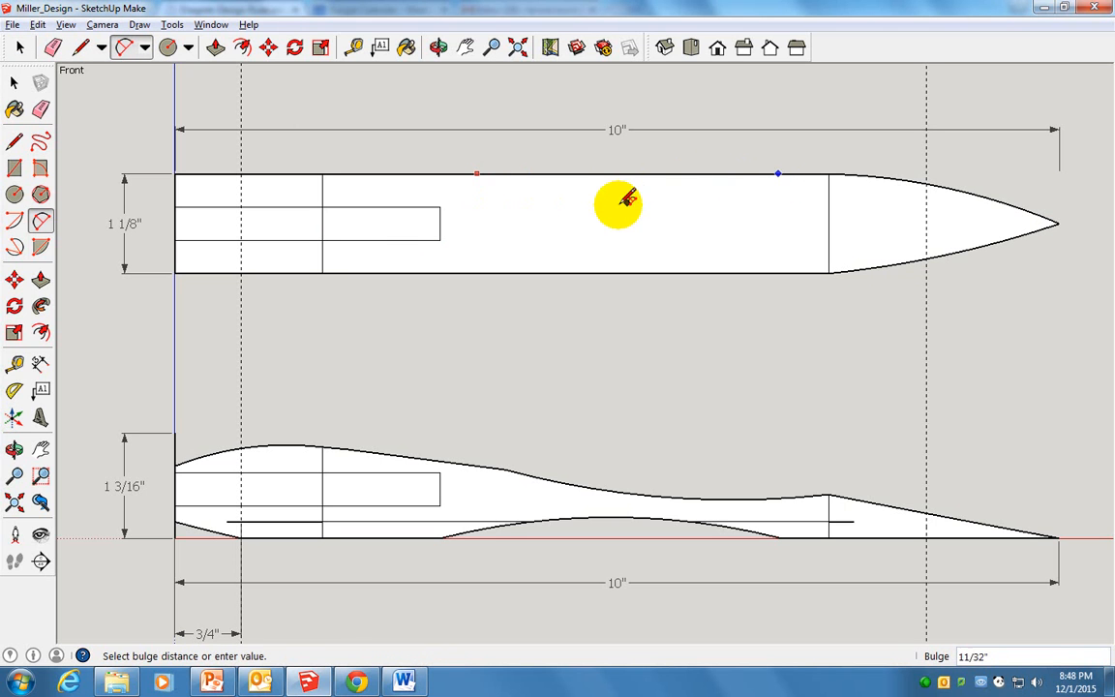
pyautogui.click(620, 205)
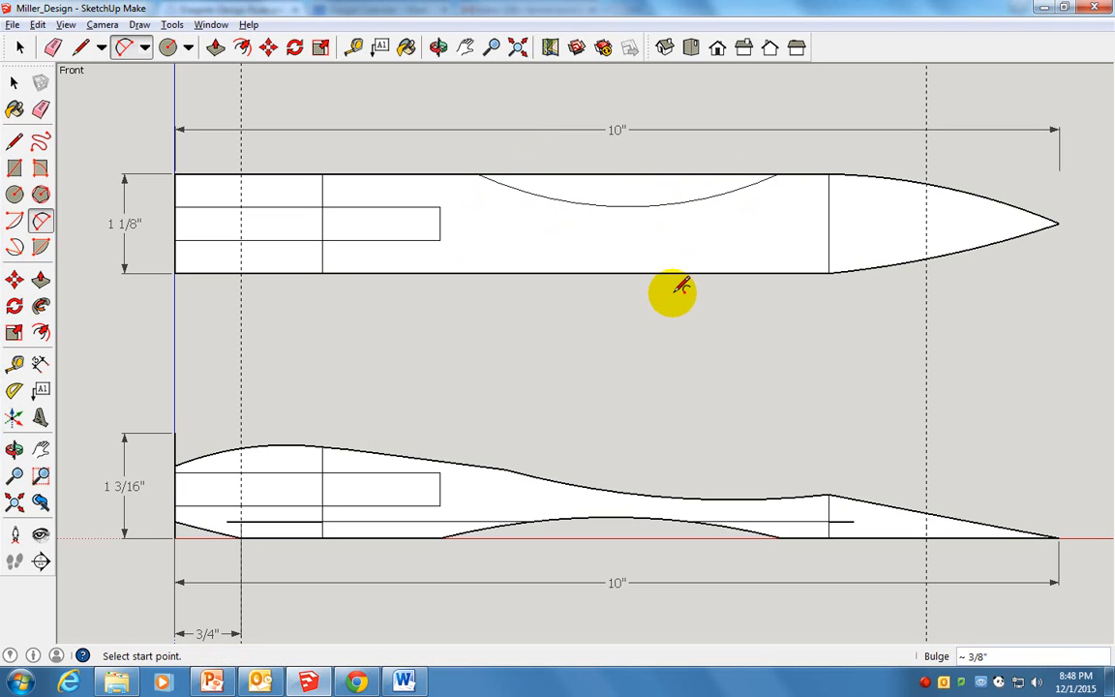
# Step: Draw vertical lines from both ends of the inward arc straight down to the top view's lower edge
pyautogui.press('l')
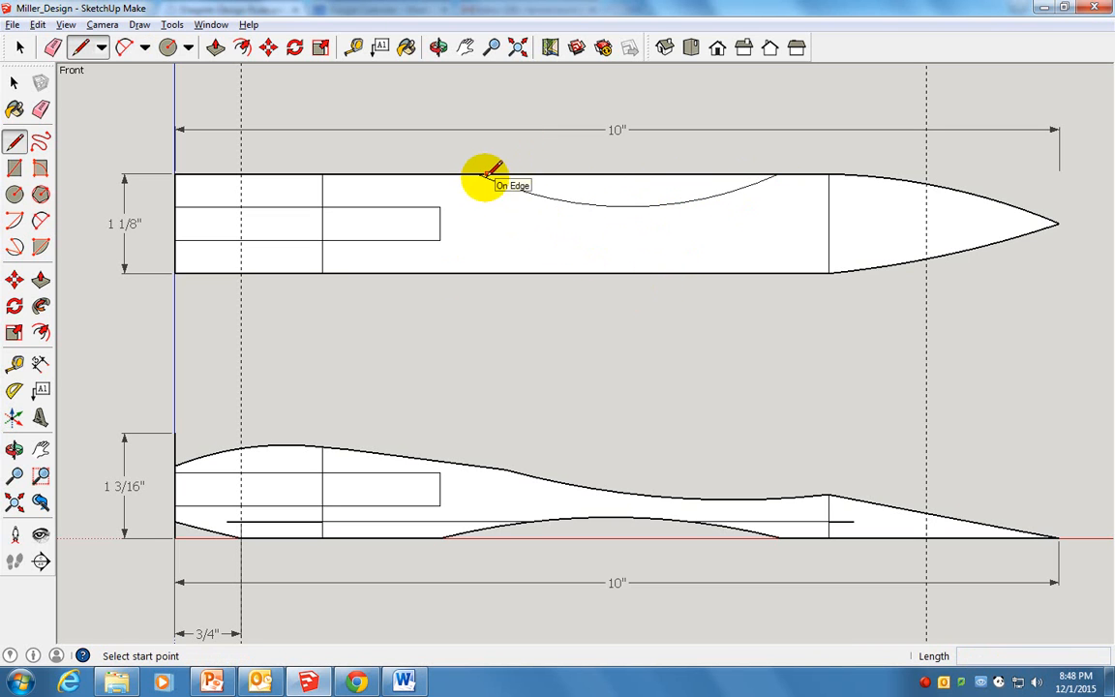
pyautogui.click(477, 175)
pyautogui.click(477, 273)
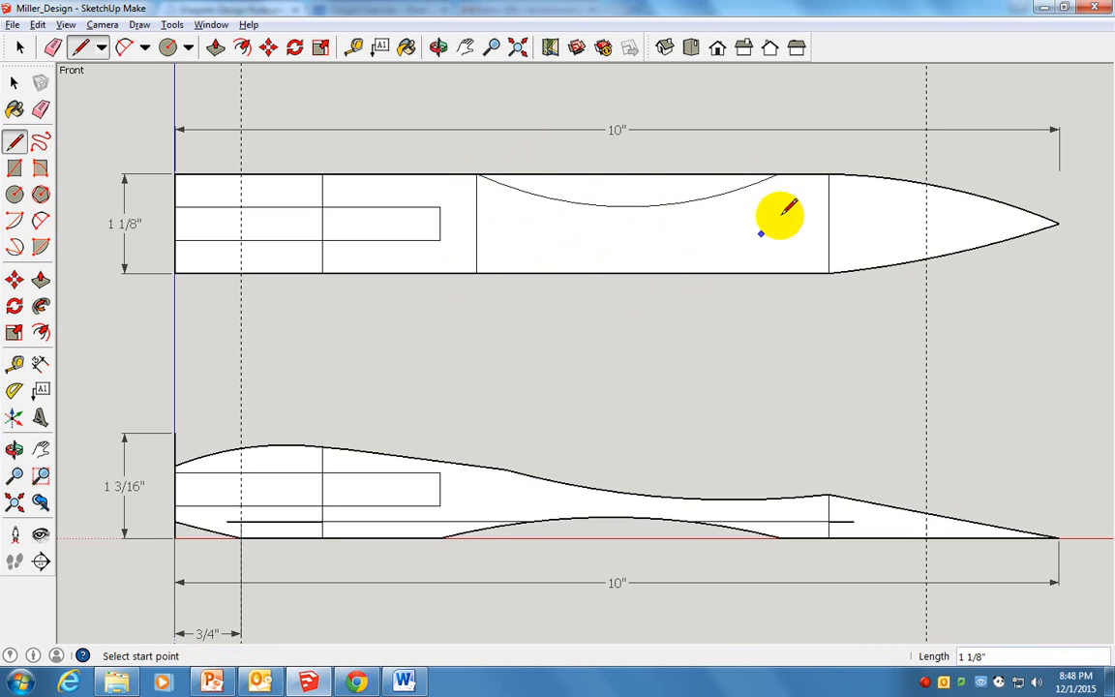
pyautogui.click(779, 174)
pyautogui.click(786, 273)
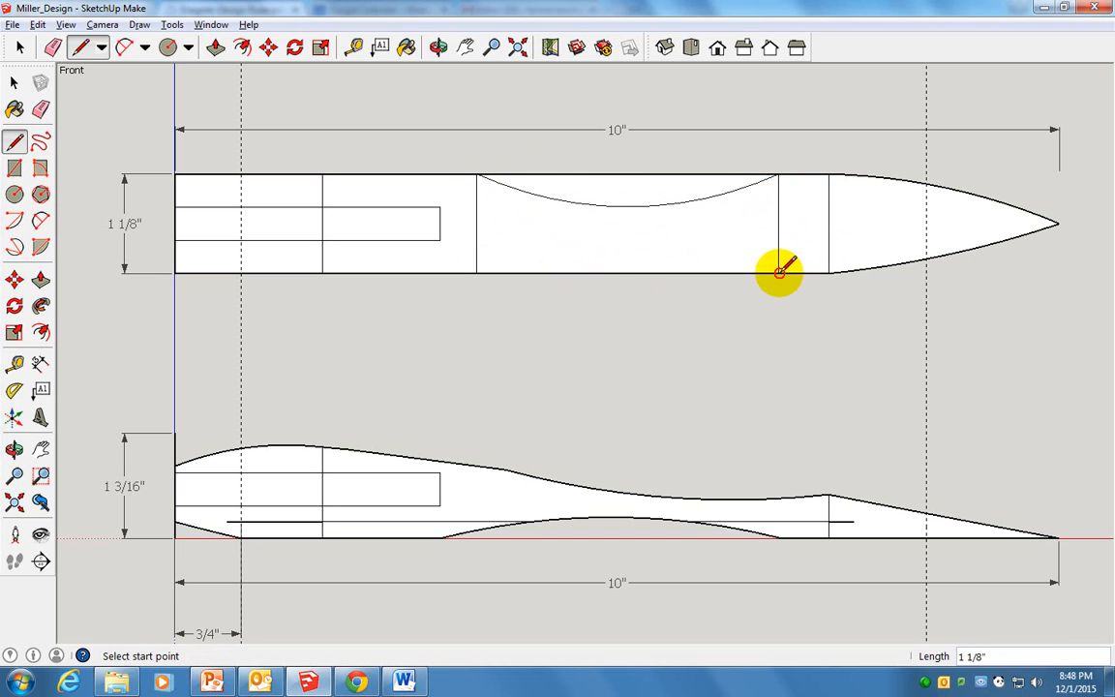
# Step: Draw the mirrored inward arc on the top view's lower edge between the two new vertical lines, with about a 21/64" bulge
pyautogui.click(124, 47)
pyautogui.click(477, 273)
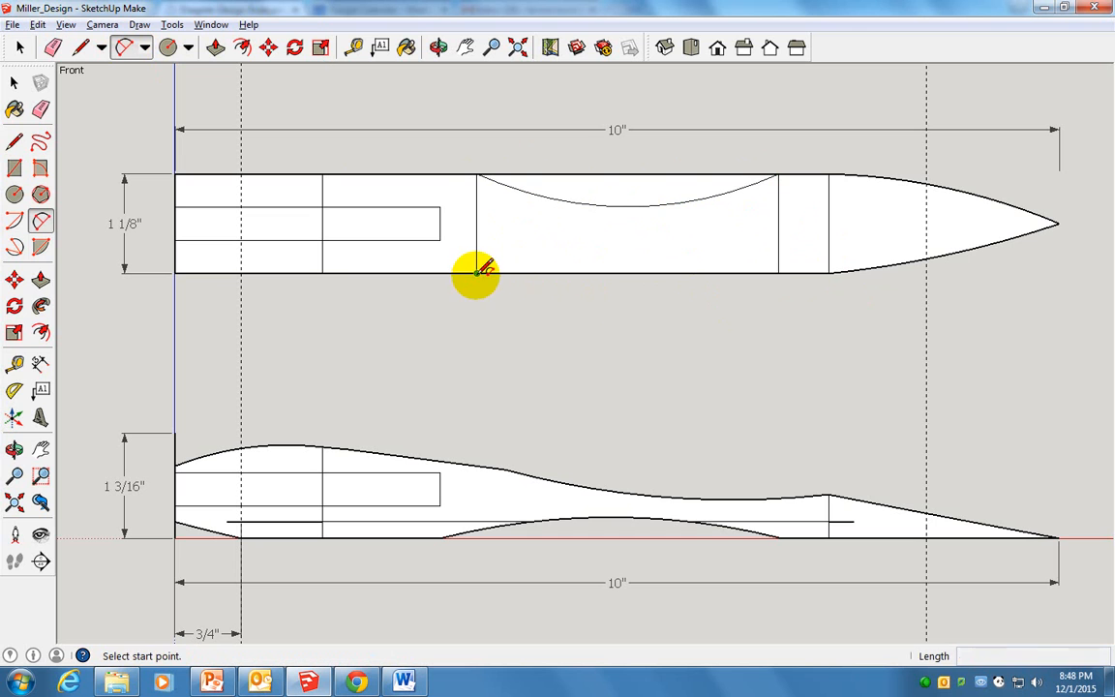
pyautogui.click(780, 273)
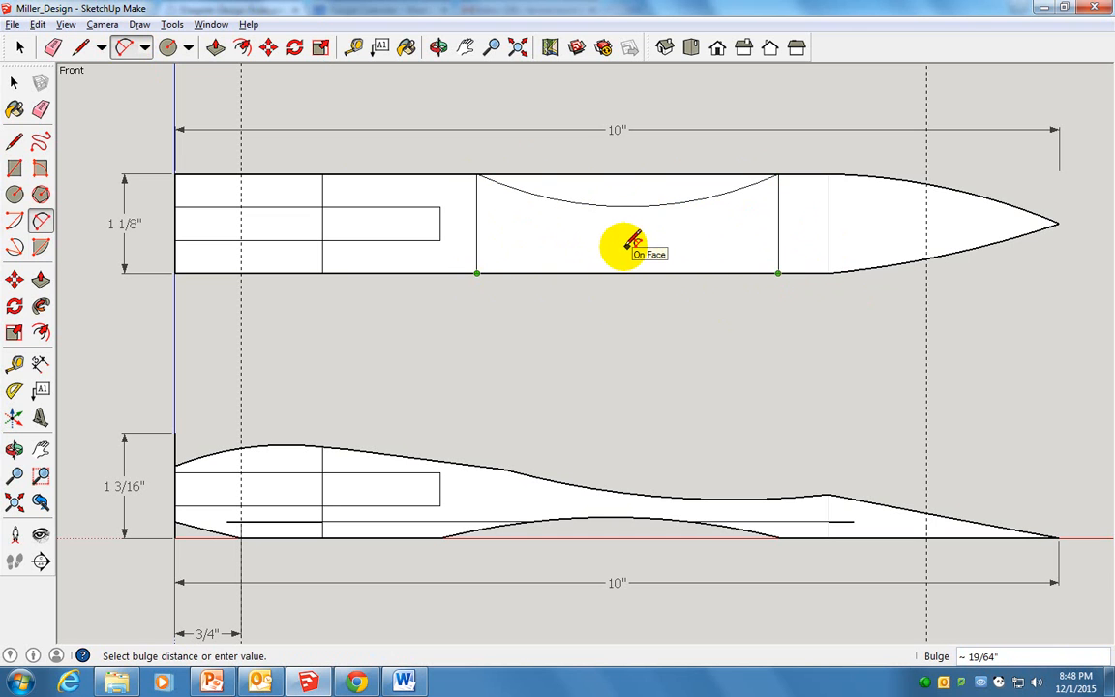
pyautogui.click(627, 244)
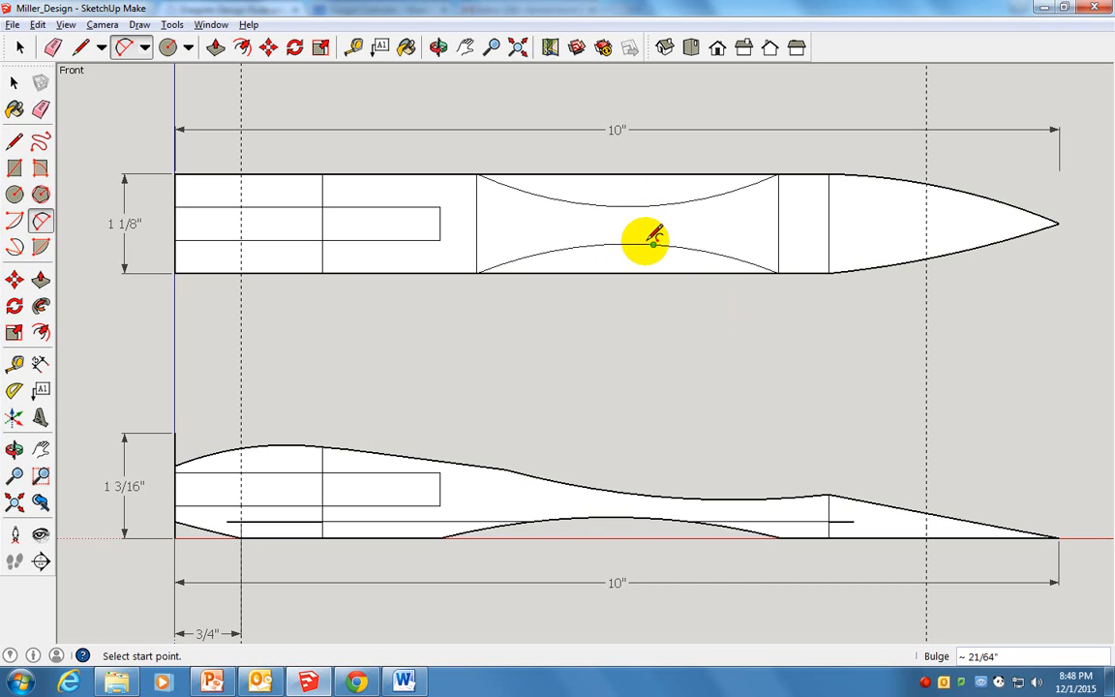
# Step: Measure the gap between the two inward arcs' midpoints and compare it with the body width rule in the Dragster Design Rules drawing in Chrome
pyautogui.press('t')
pyautogui.click(627, 207)
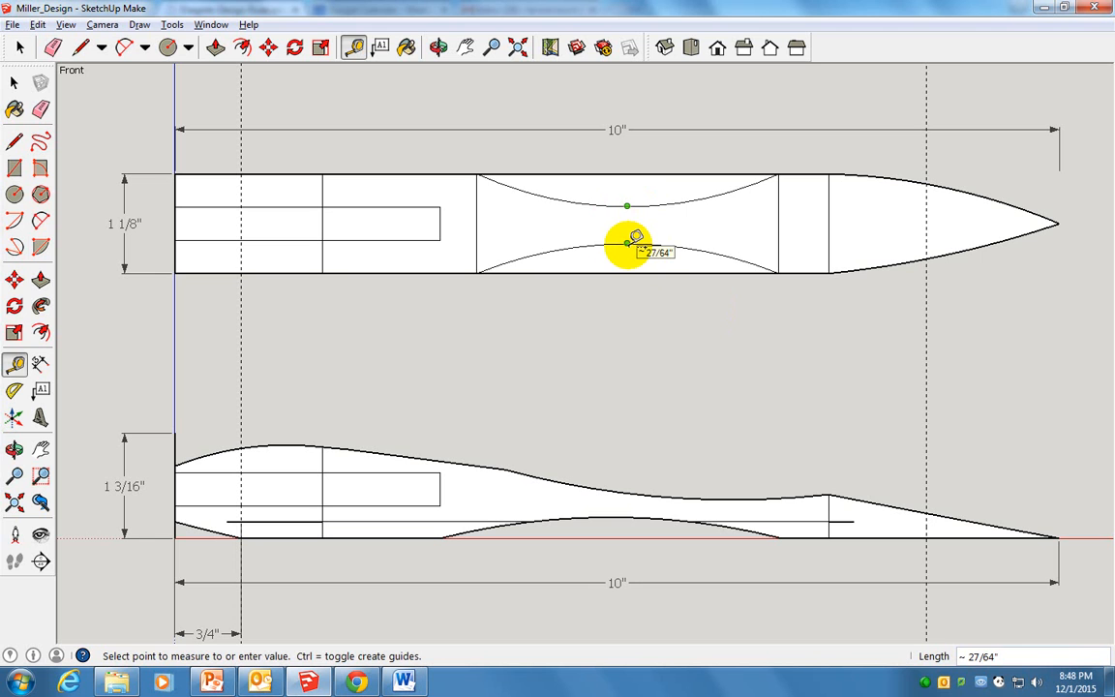
pyautogui.hotkey('alt', 'Tab')
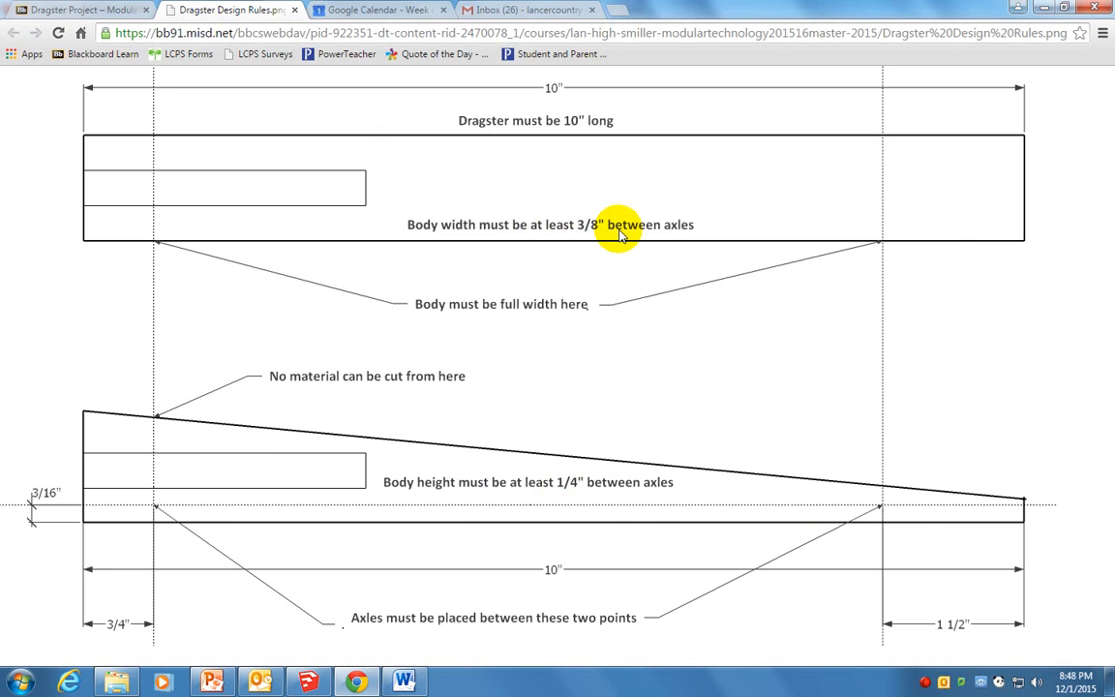
pyautogui.hotkey('alt', 'Tab')
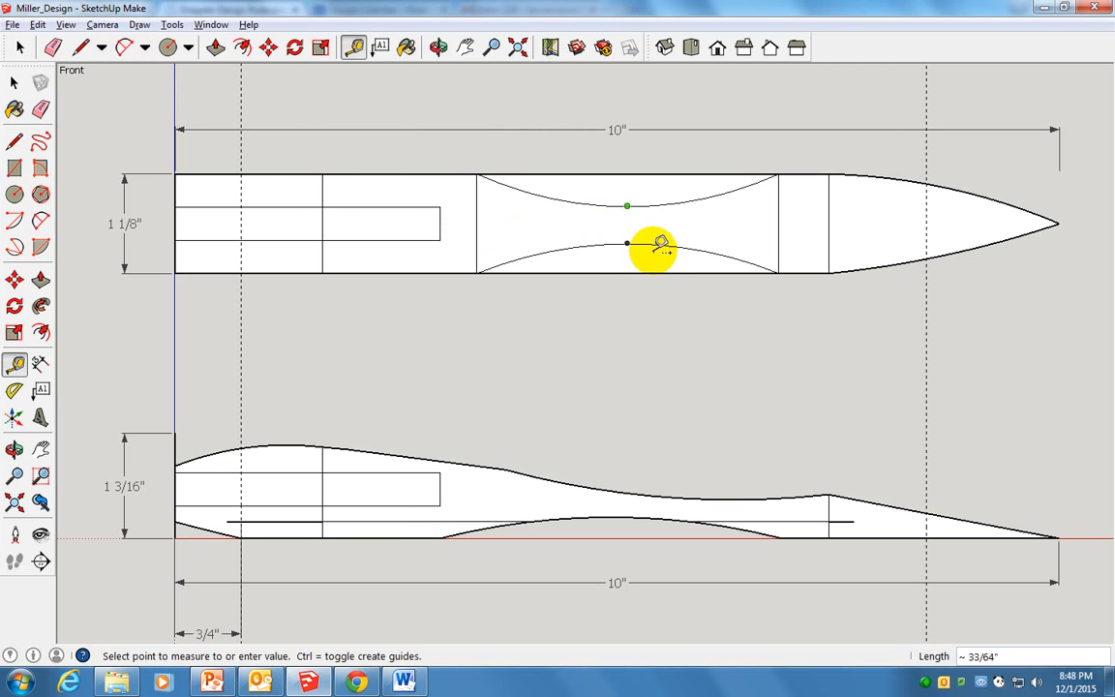
# Step: Set the model's length unit precision to 1/16"
pyautogui.press('space')
pyautogui.click(208, 25)
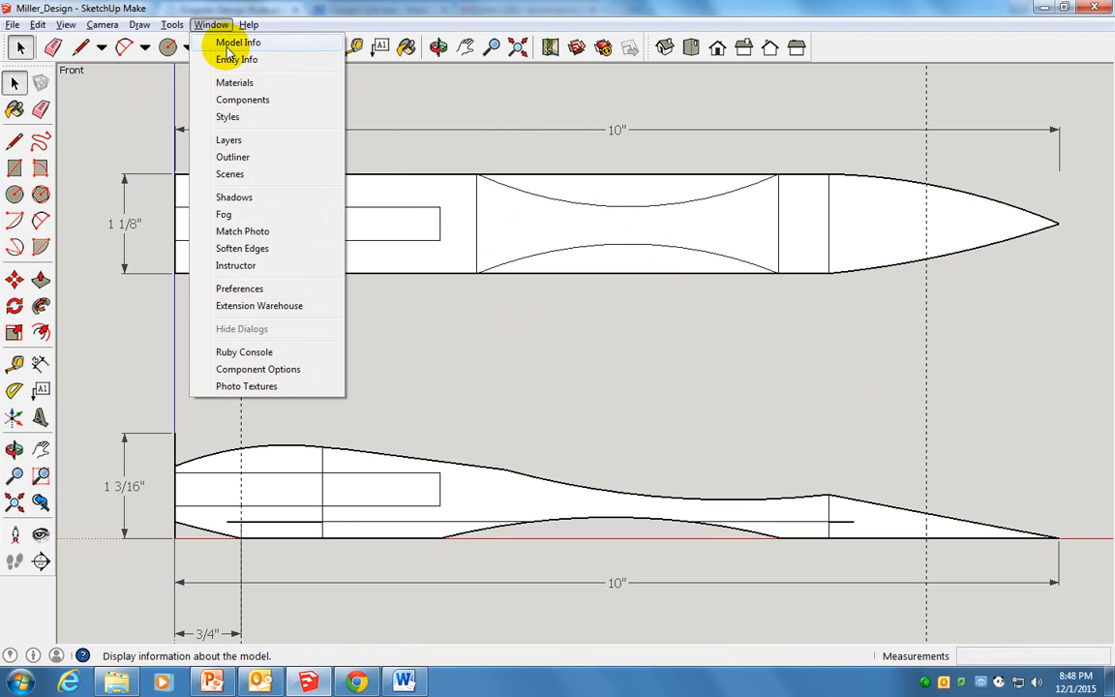
pyautogui.click(222, 45)
pyautogui.click(39, 155)
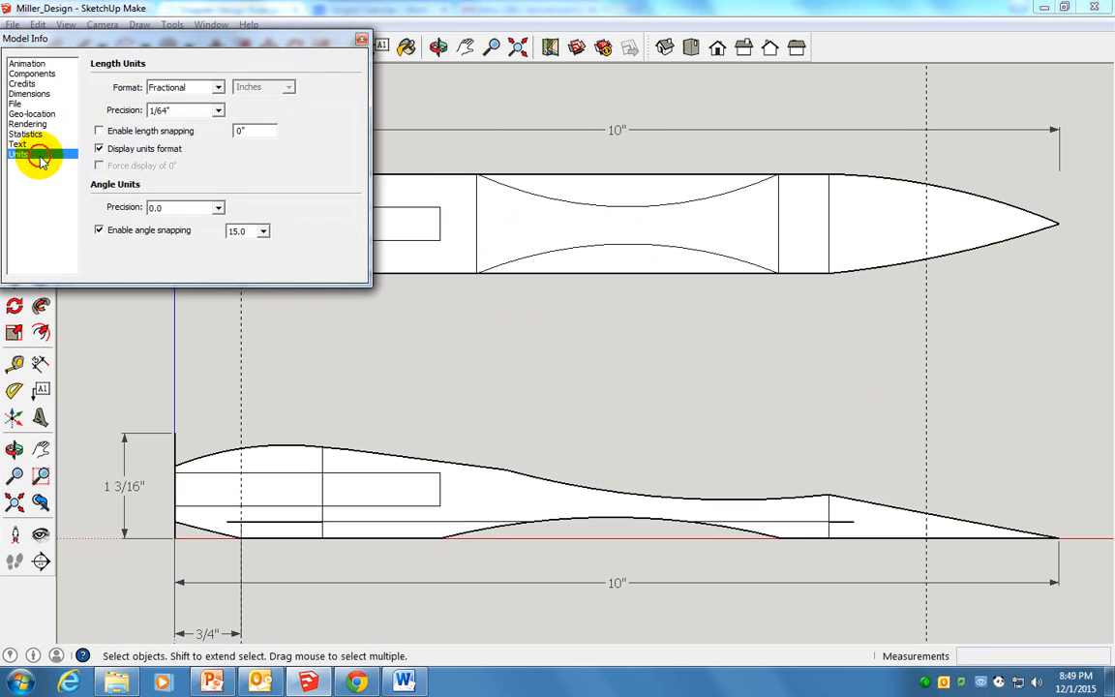
pyautogui.click(218, 111)
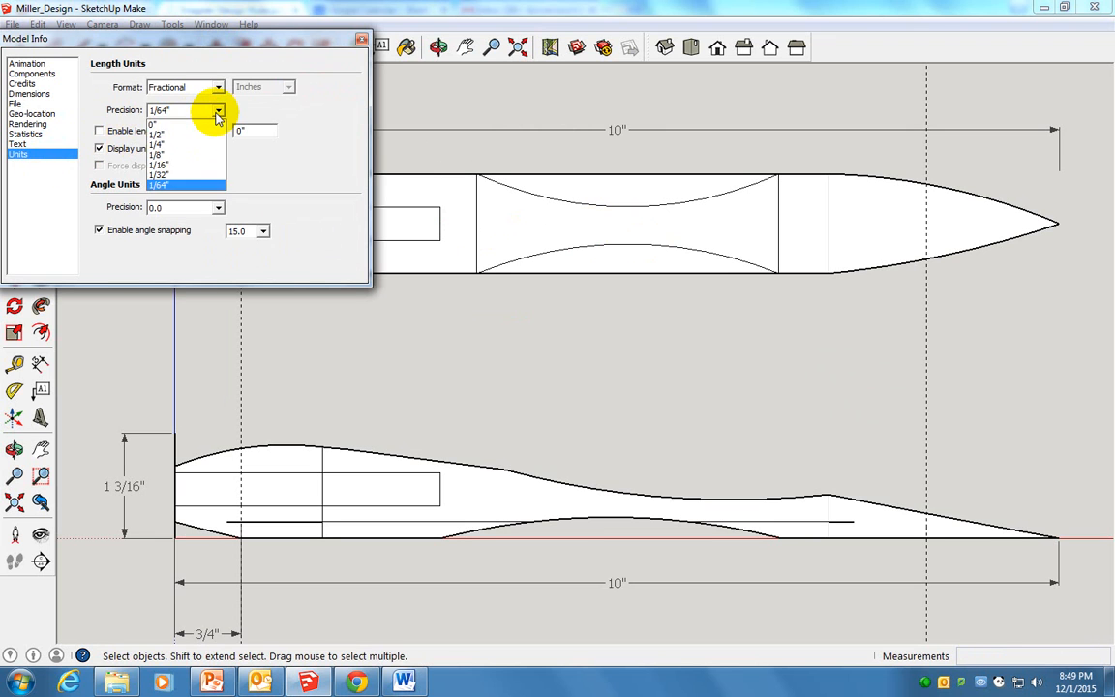
pyautogui.click(176, 167)
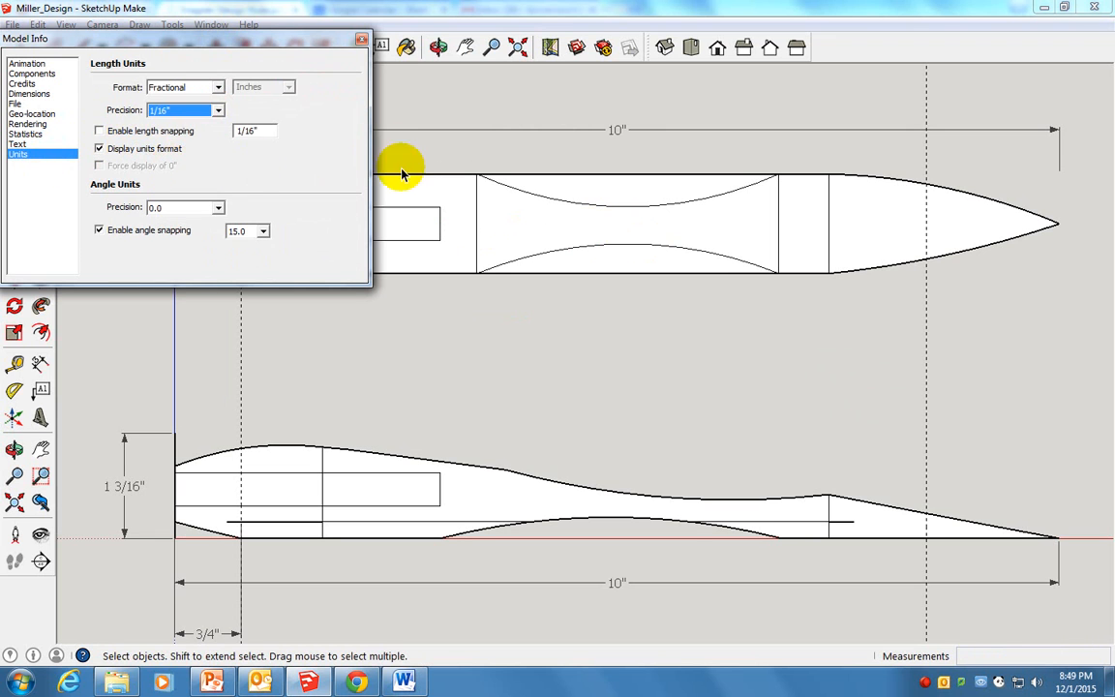
pyautogui.click(361, 39)
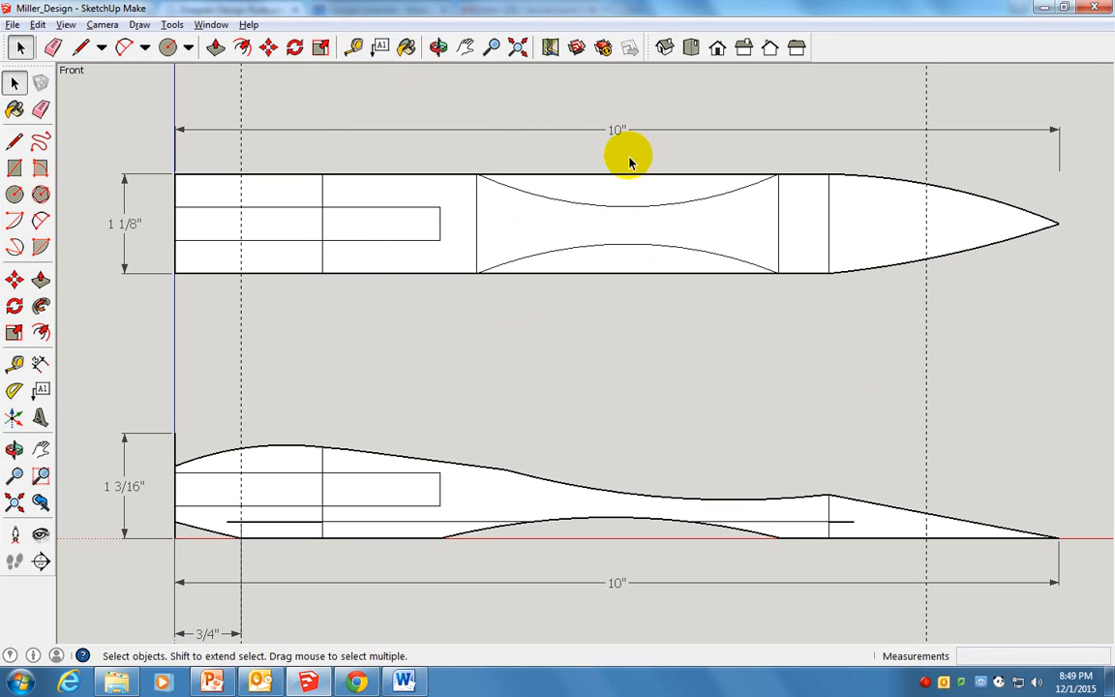
# Step: Measure the narrowest body width again between the midpoints of the two inward arcs at the new precision
pyautogui.press('t')
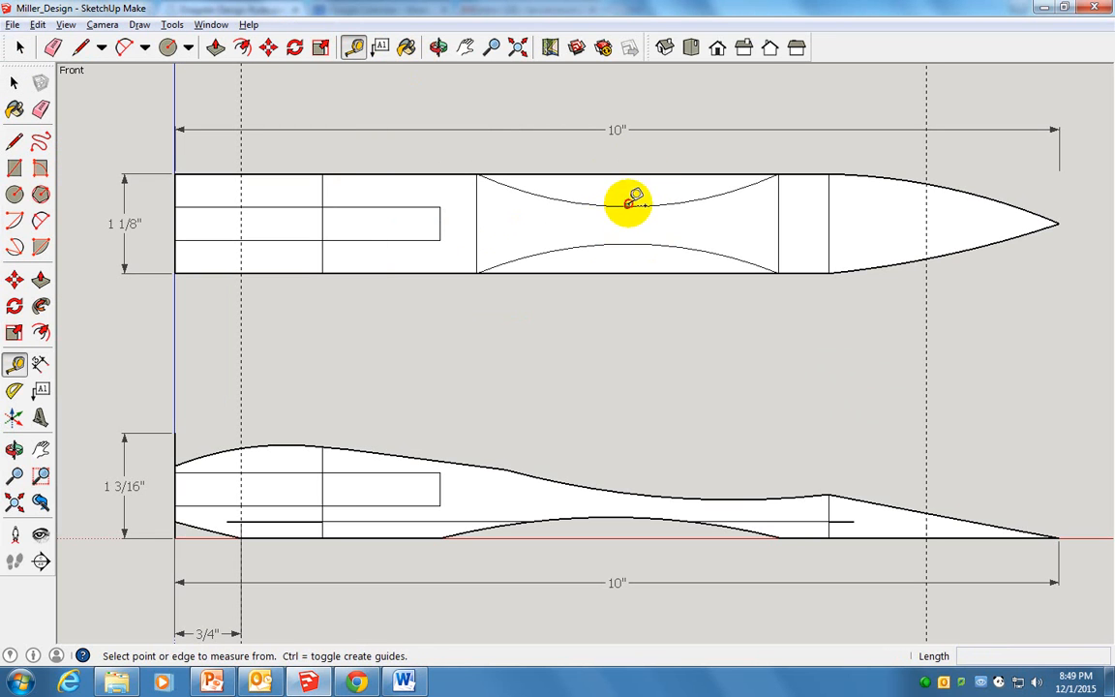
pyautogui.click(627, 207)
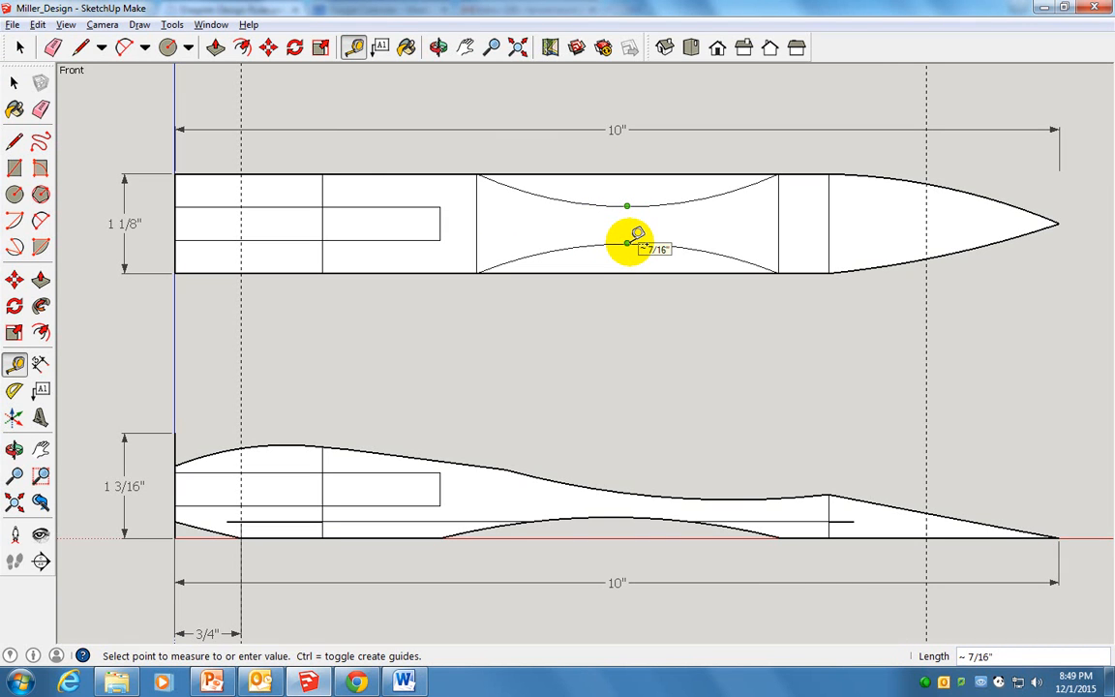
pyautogui.click(627, 242)
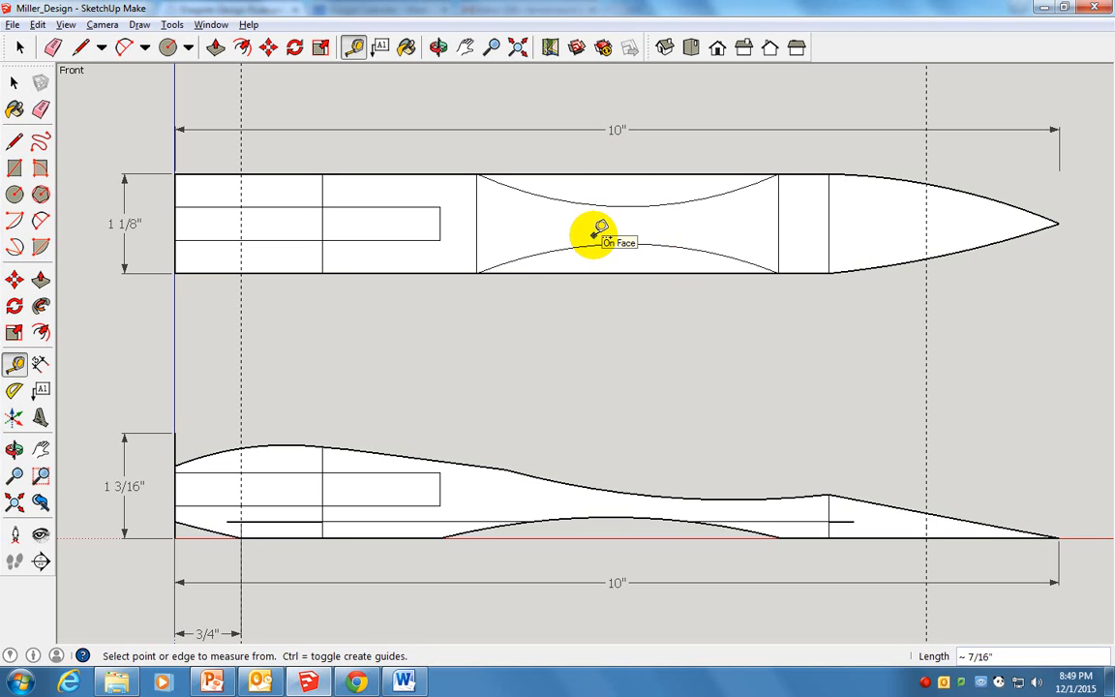
# Step: Erase the straight outer edges of the top view alongside the two inward arcs
pyautogui.press('space')
pyautogui.press('e')
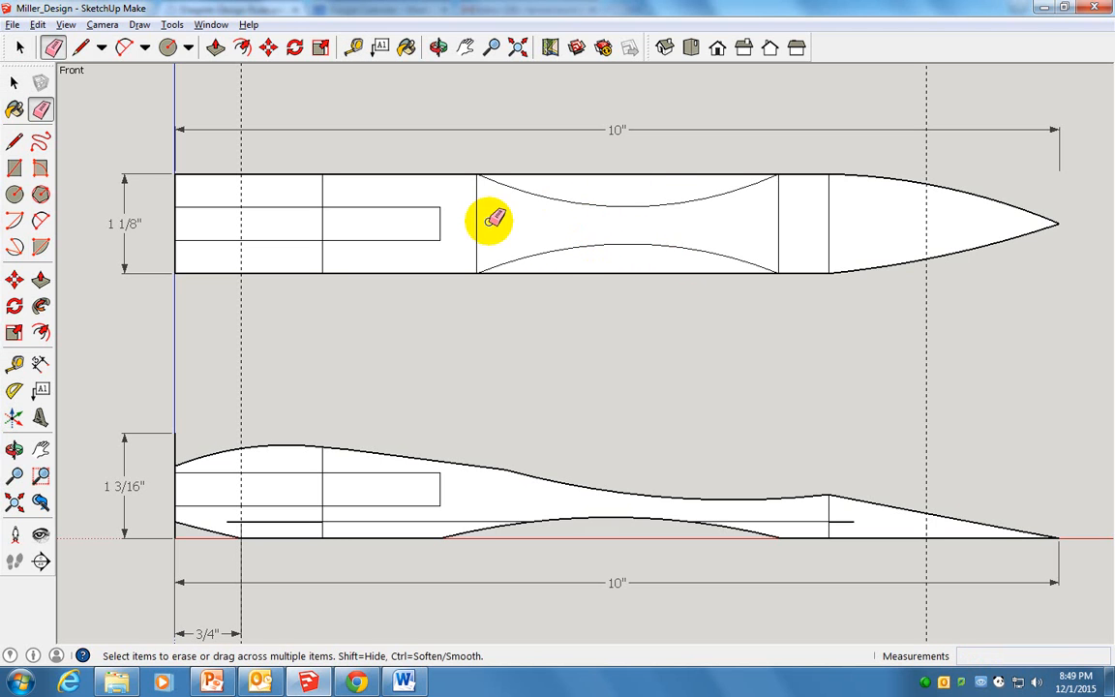
pyautogui.click(643, 174)
pyautogui.click(639, 274)
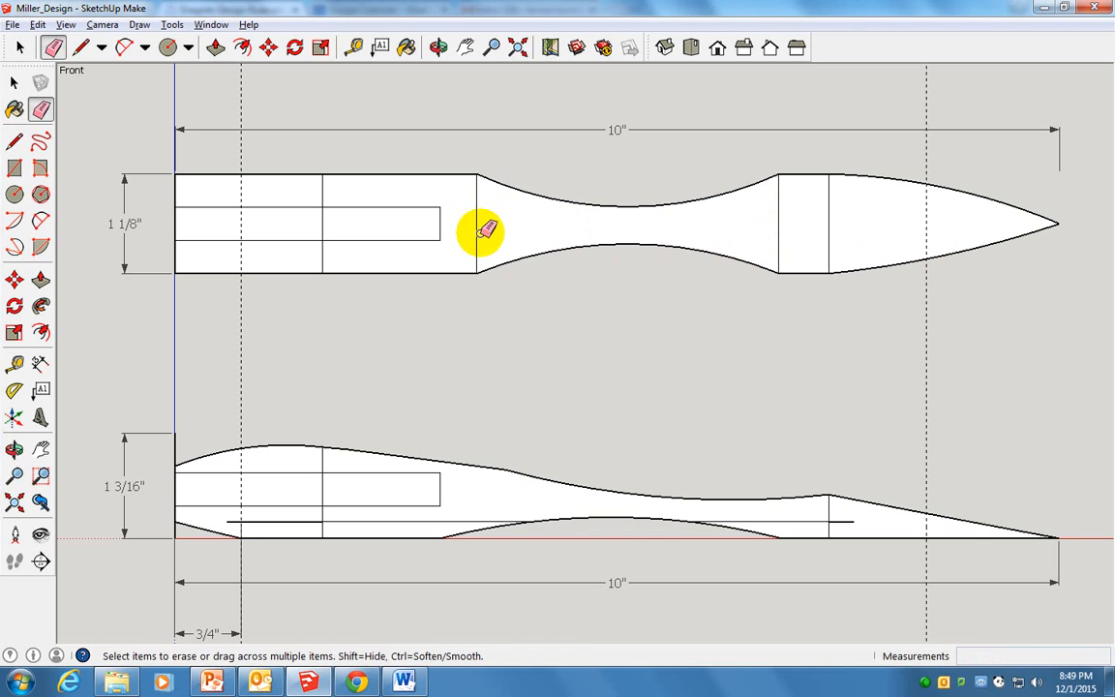
# Step: Draw a nearly flat arc from the top view's rear edge, midway between the upper corner and the hole, to the rear axle line's upper end
pyautogui.click(124, 47)
pyautogui.click(176, 190)
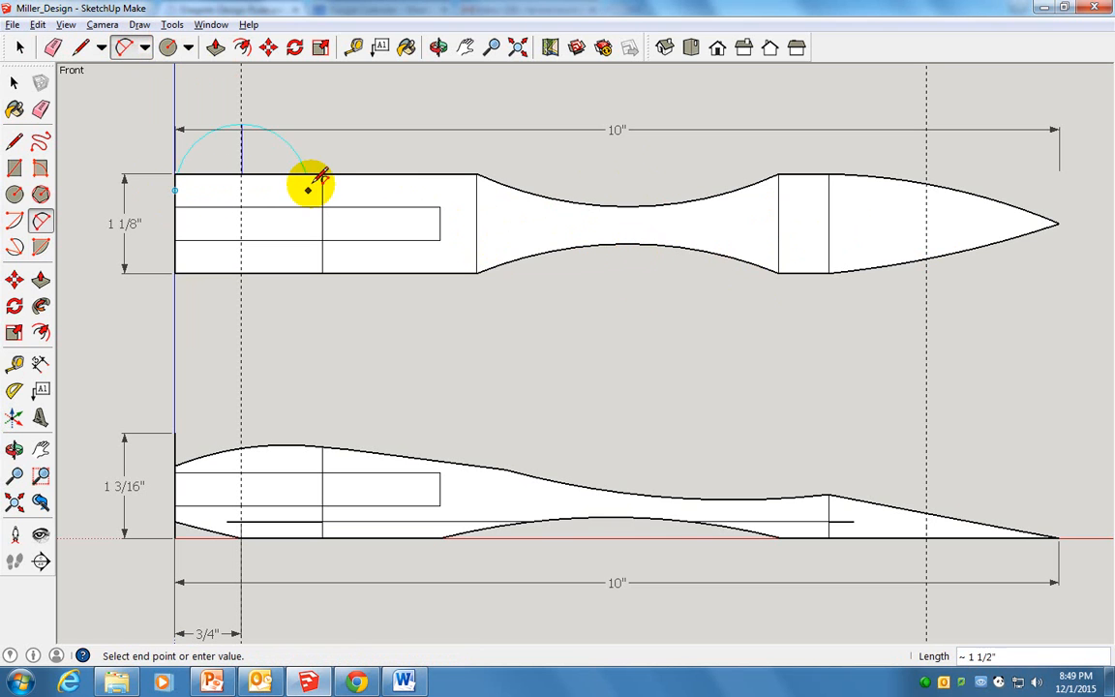
pyautogui.click(323, 174)
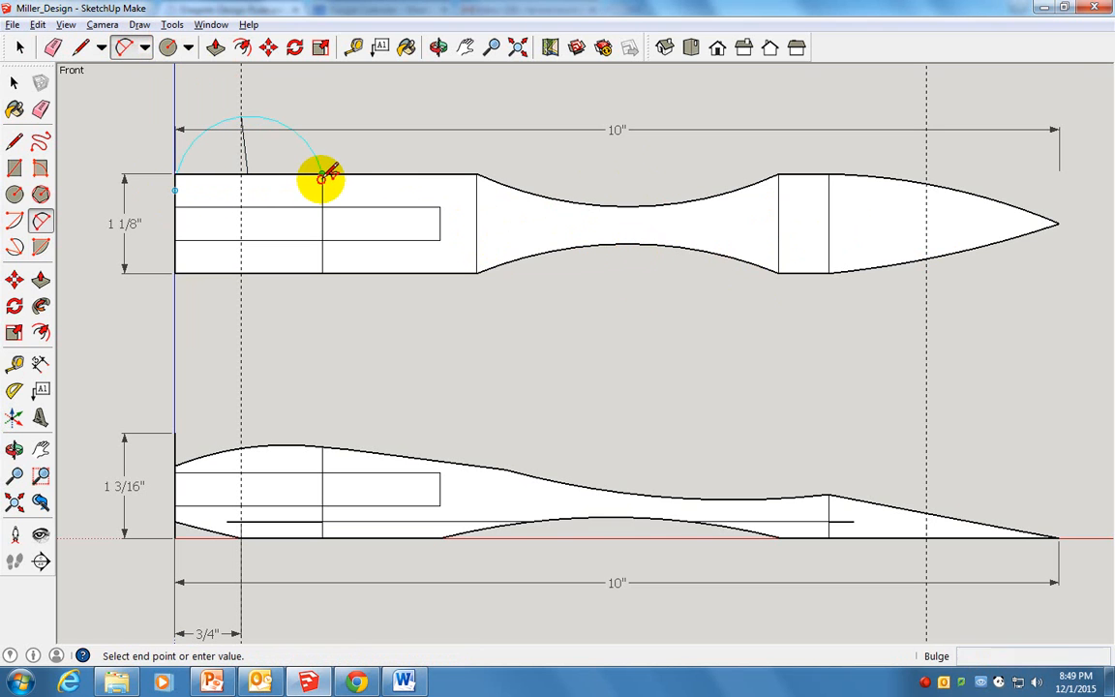
pyautogui.click(244, 176)
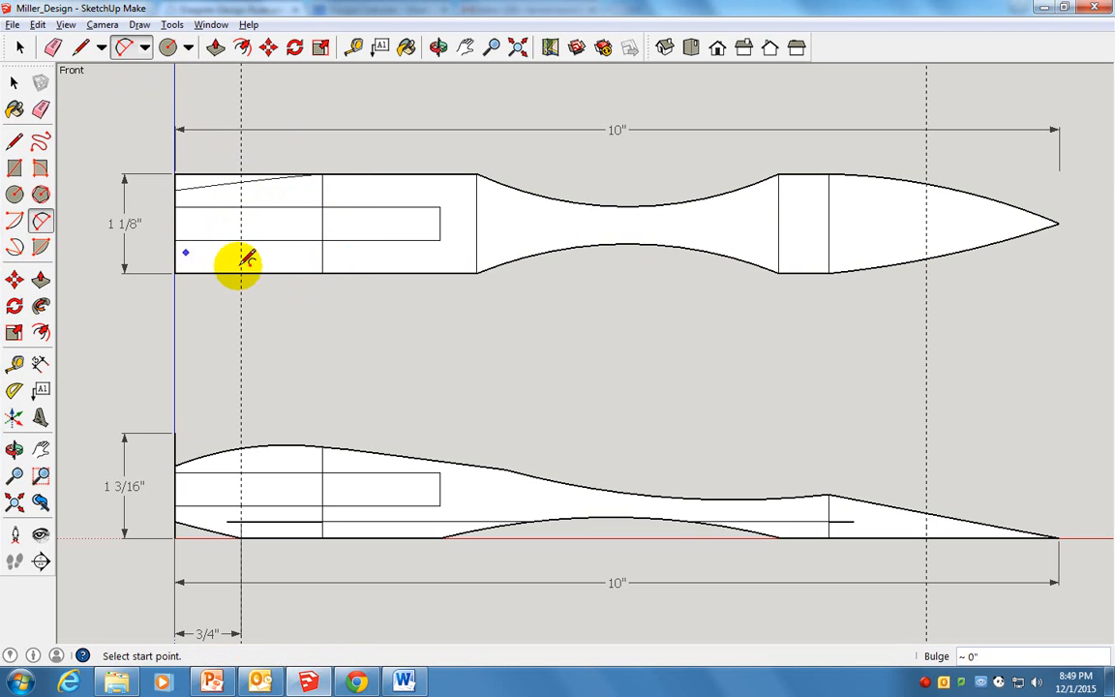
pyautogui.click(321, 273)
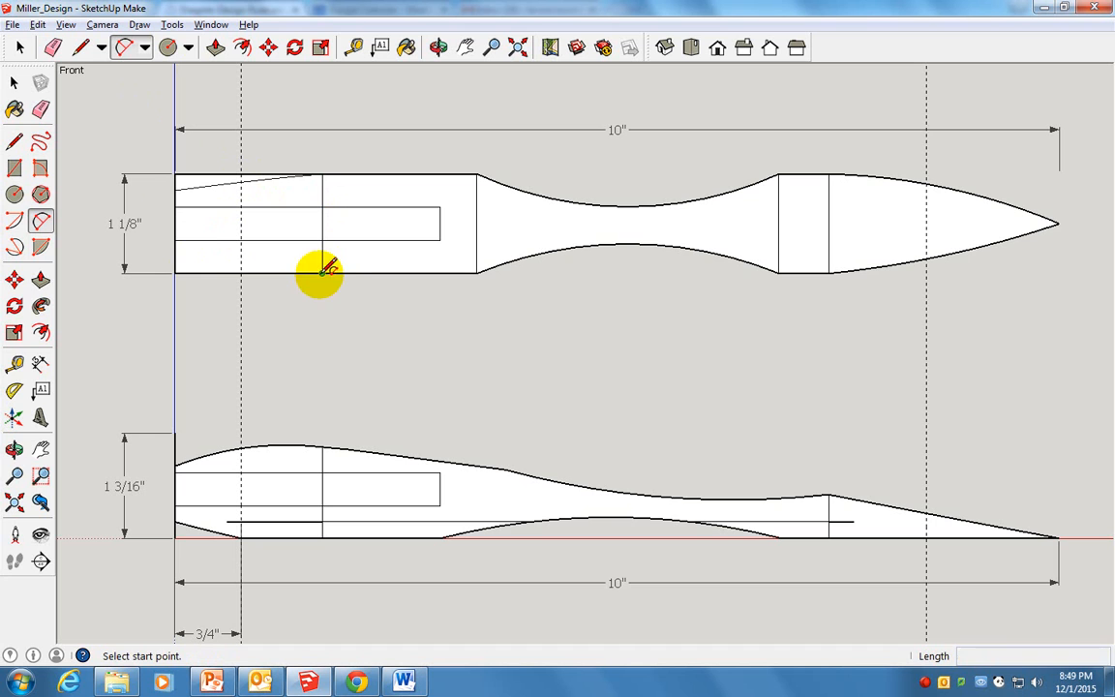
pyautogui.click(184, 240)
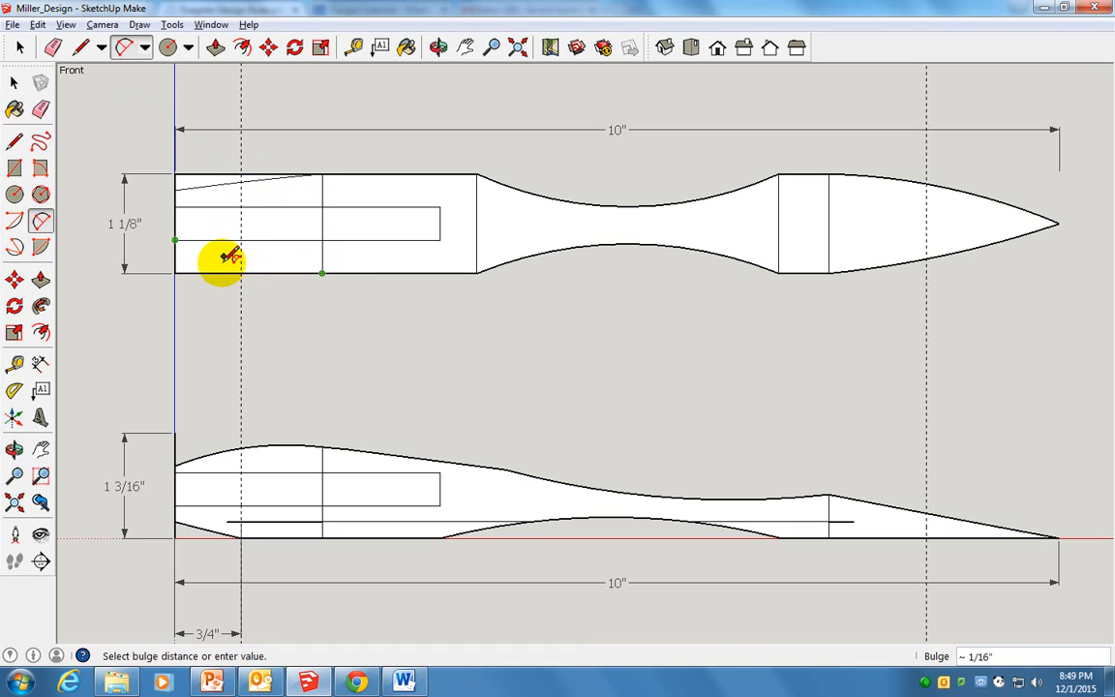
pyautogui.click(225, 260)
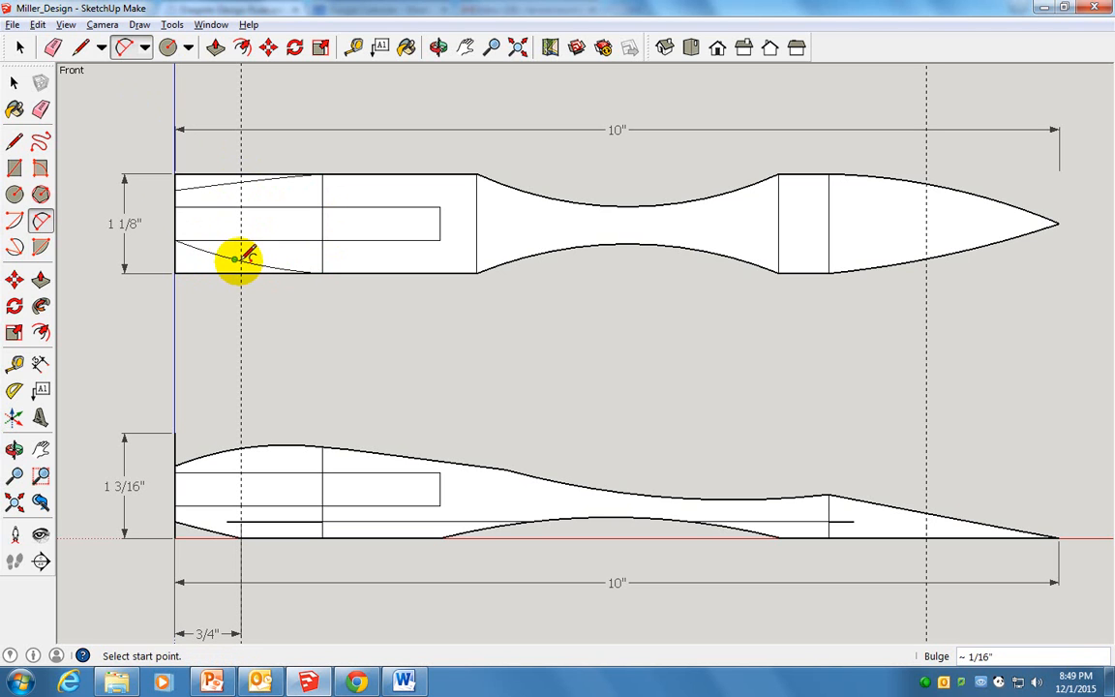
# Step: Draw the mirrored nearly flat arc from the rear edge, midway between hole and lower corner, to the rear axle line's lower end
pyautogui.click(176, 255)
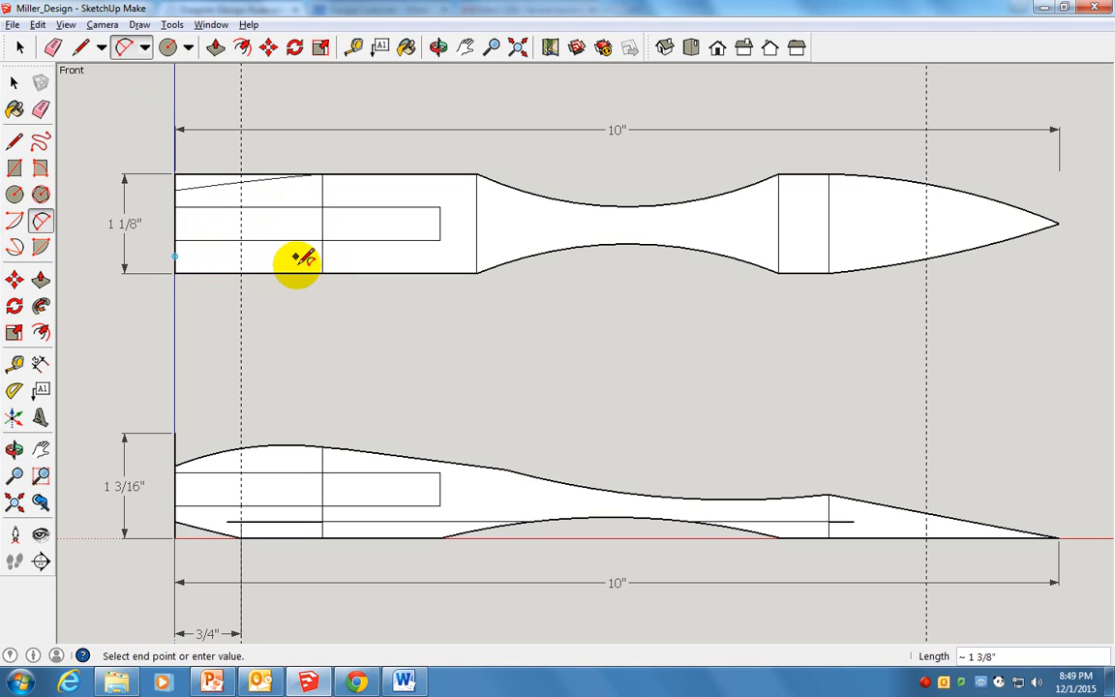
pyautogui.click(325, 272)
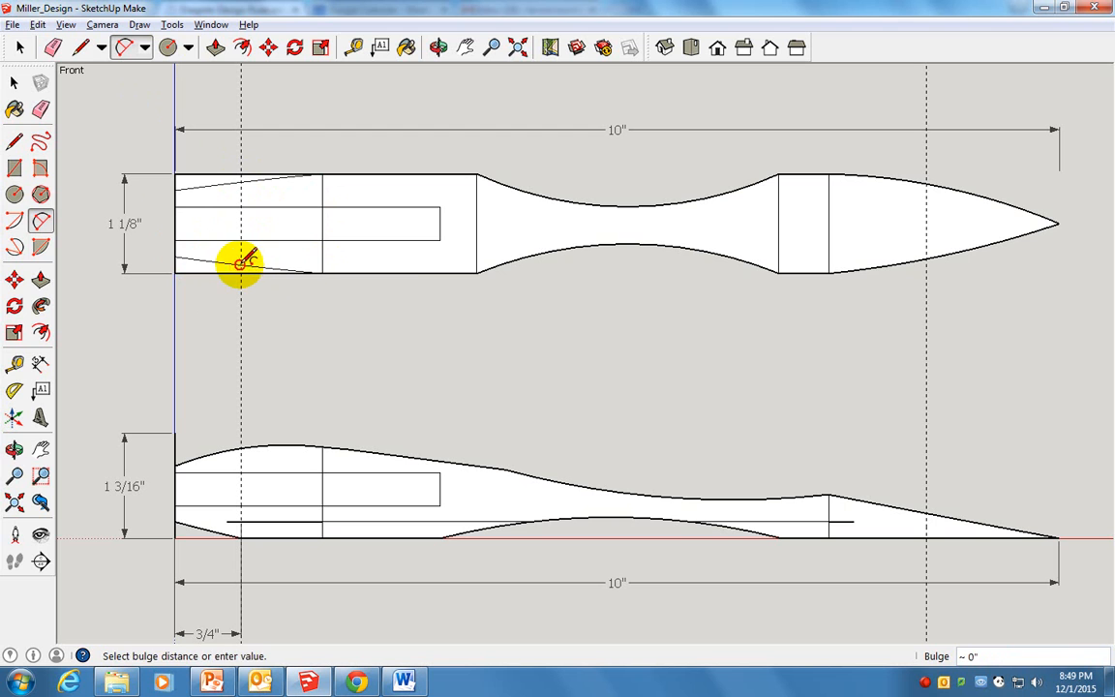
pyautogui.click(239, 263)
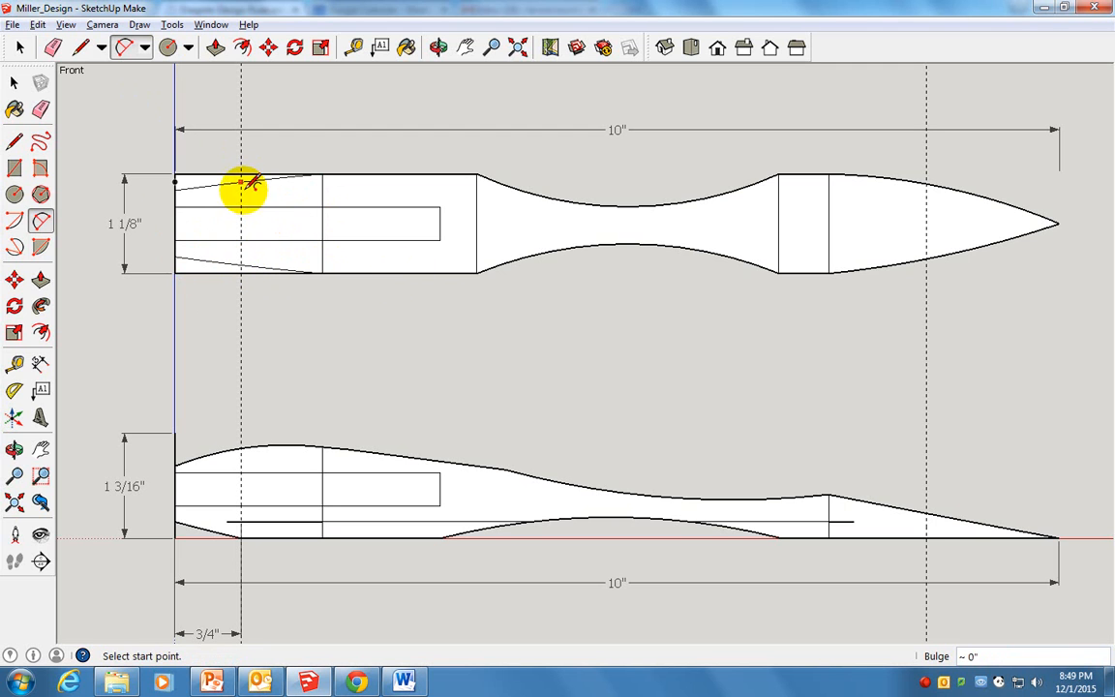
# Step: Erase the straight upper and lower edges outside the two rear taper arcs in the top view
pyautogui.press('e')
pyautogui.click(199, 174)
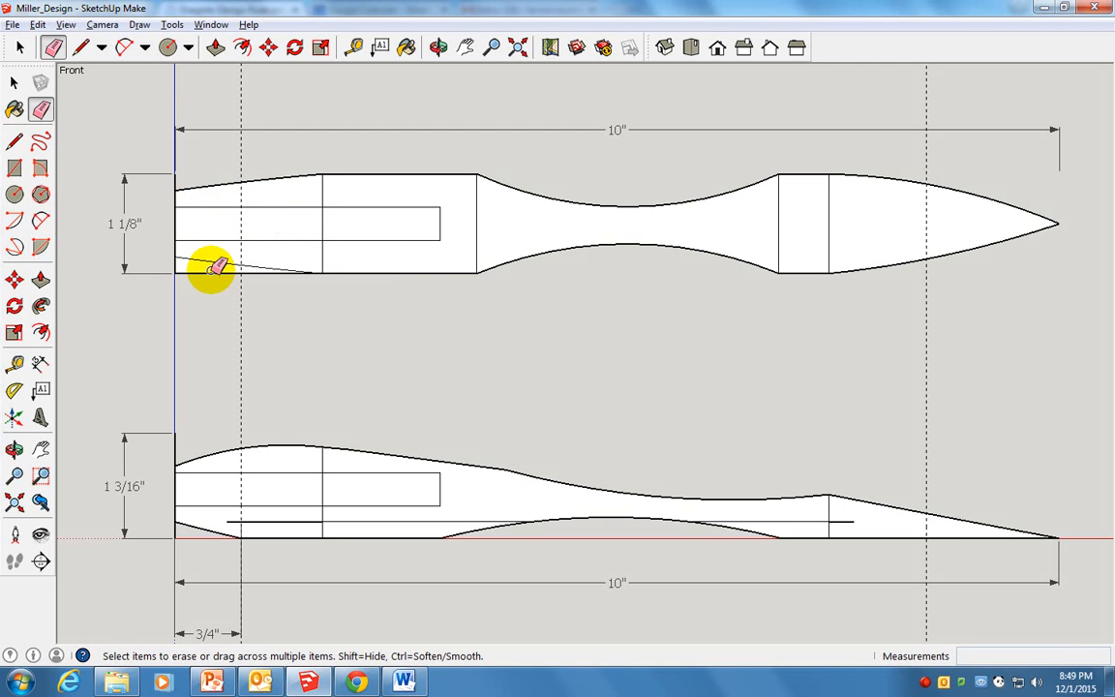
pyautogui.click(215, 271)
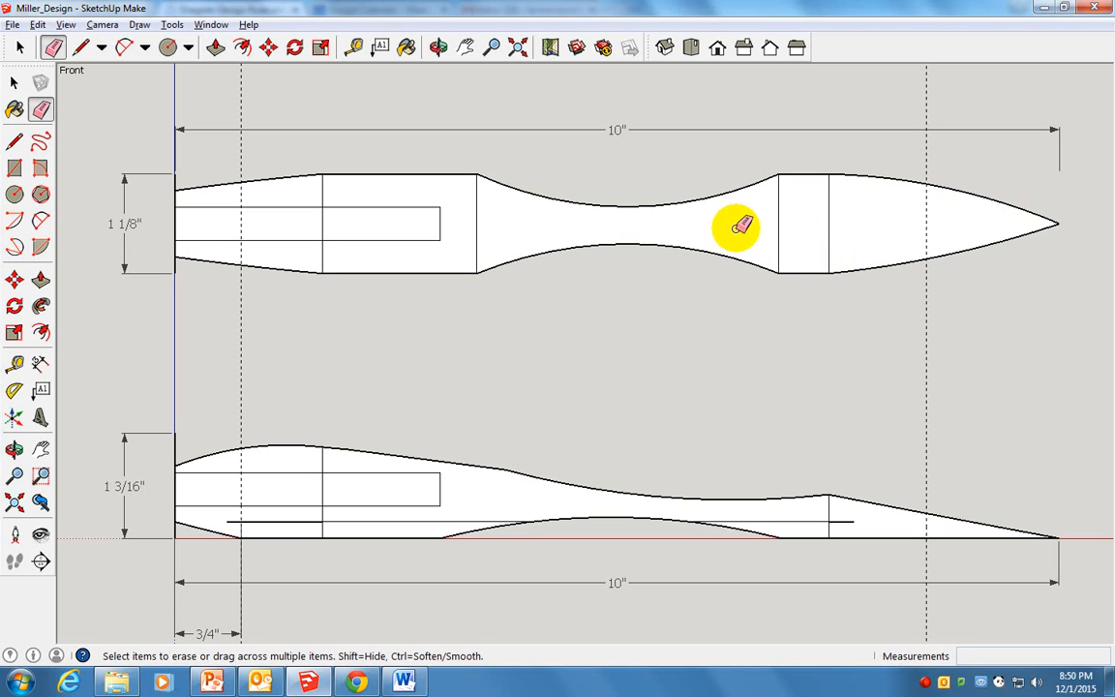
pyautogui.click(41, 363)
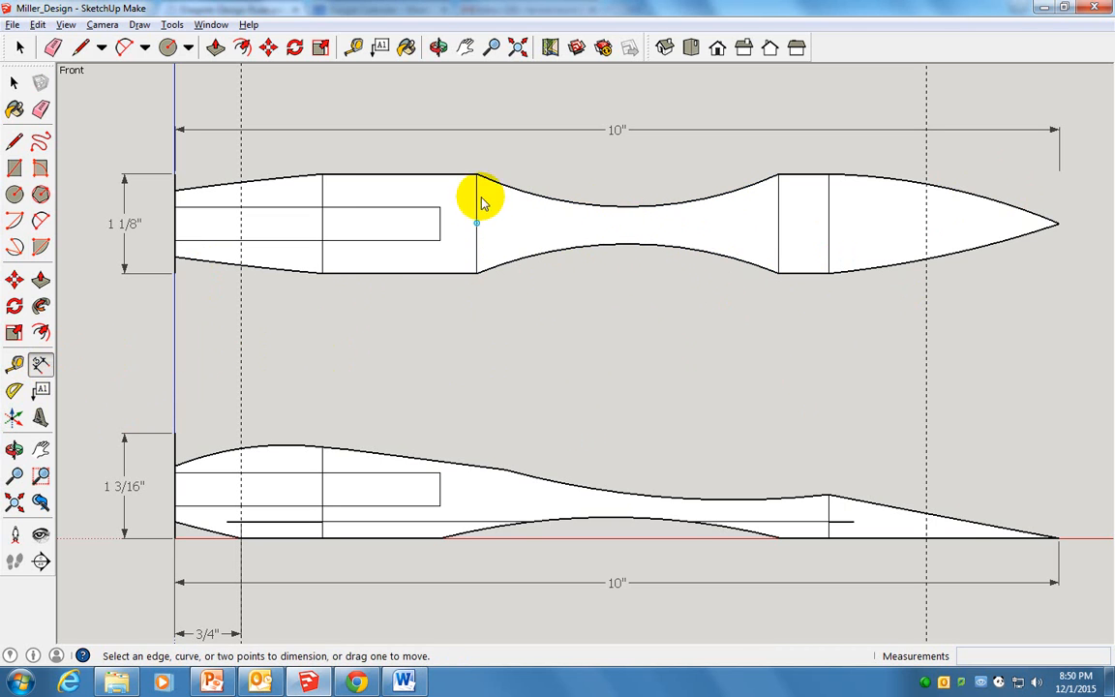
pyautogui.click(629, 207)
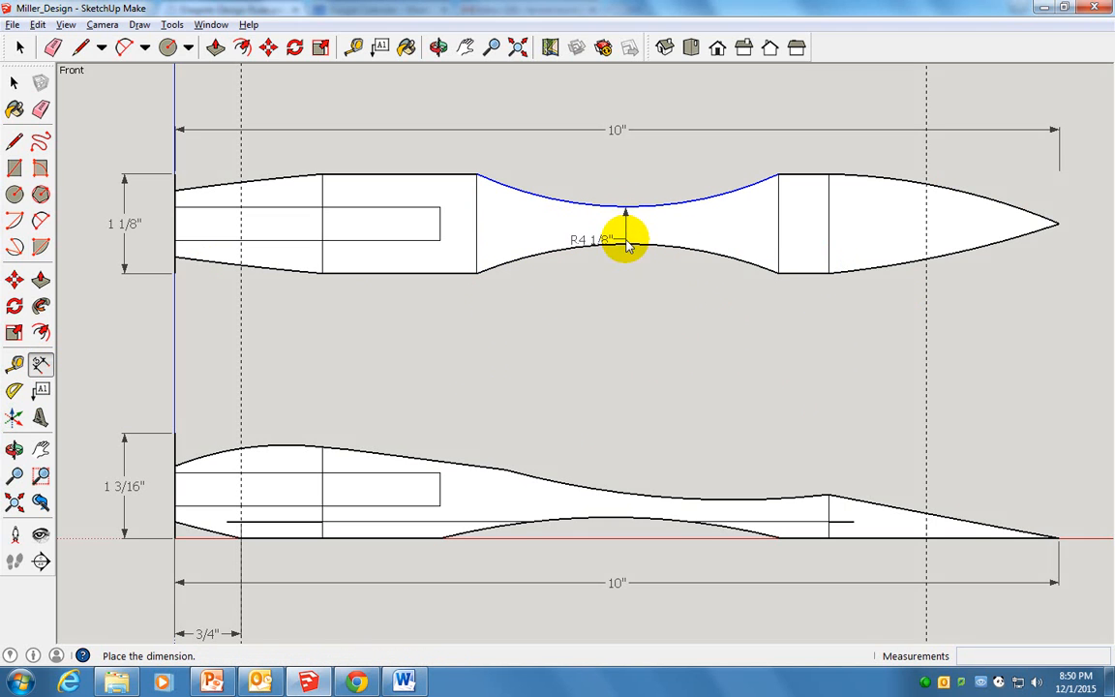
pyautogui.press('space')
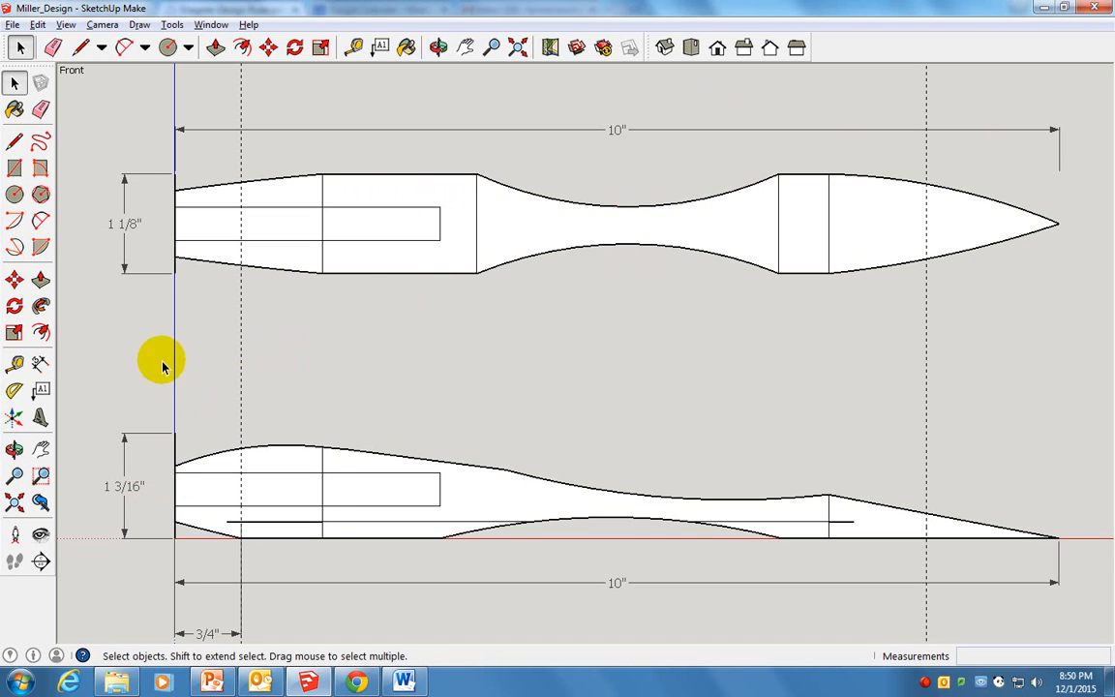
# Step: Measure the top view's narrowest body width between the inward arcs' midpoints with the Tape Measure
pyautogui.click(15, 364)
pyautogui.click(628, 207)
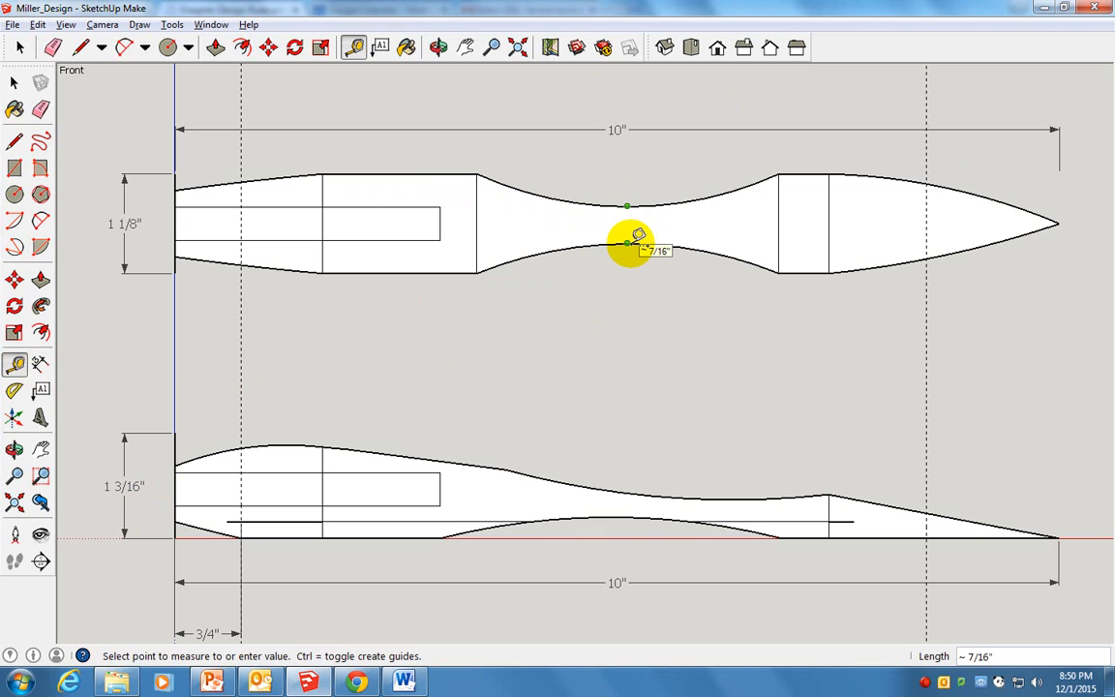
pyautogui.press('space')
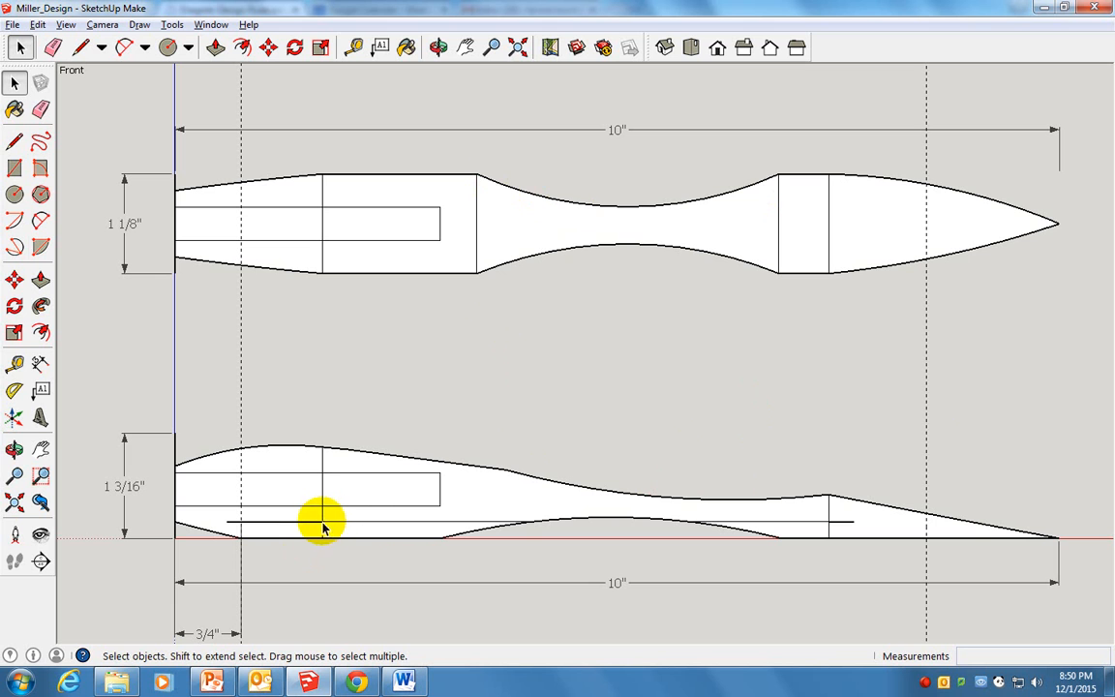
# Step: Examine where the side view's horizontal axle line crosses the rear and front vertical lines, and restore the Front view
pyautogui.scroll(5, 324, 528)
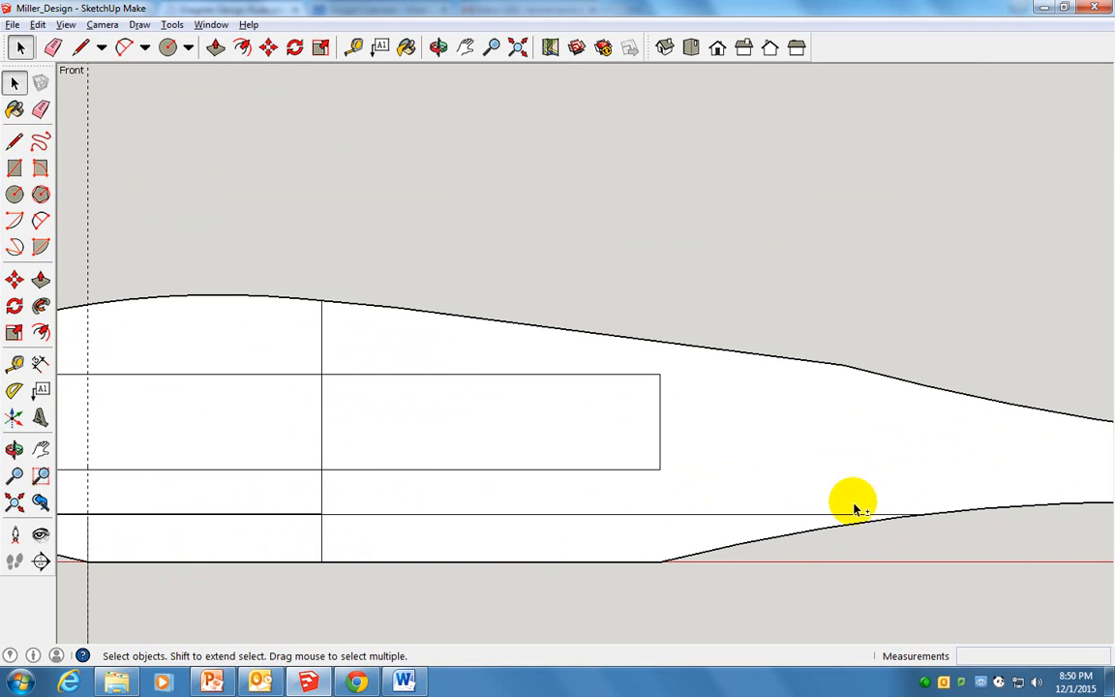
pyautogui.keyDown('shift'); pyautogui.moveTo(854, 506); pyautogui.dragTo(333, 428, button='middle'); pyautogui.keyUp('shift')
pyautogui.keyDown('shift'); pyautogui.moveTo(797, 487); pyautogui.dragTo(486, 484, button='middle'); pyautogui.keyUp('shift')
pyautogui.keyDown('shift'); pyautogui.moveTo(693, 486); pyautogui.dragTo(587, 500, button='middle'); pyautogui.keyUp('shift')
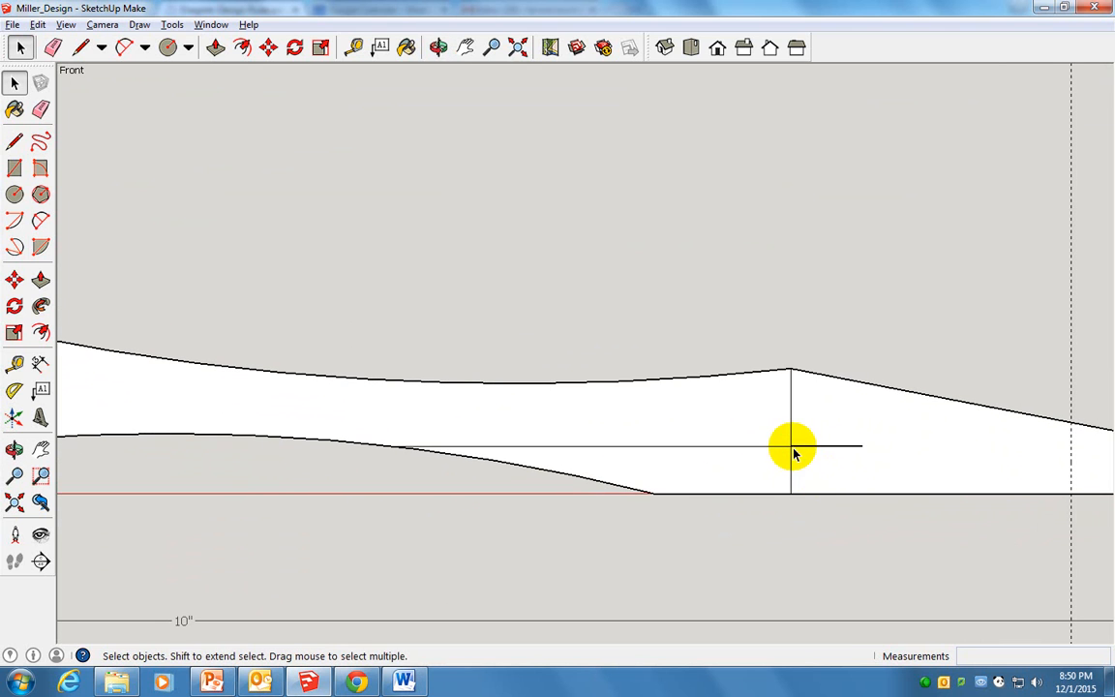
pyautogui.scroll(-5, 879, 531)
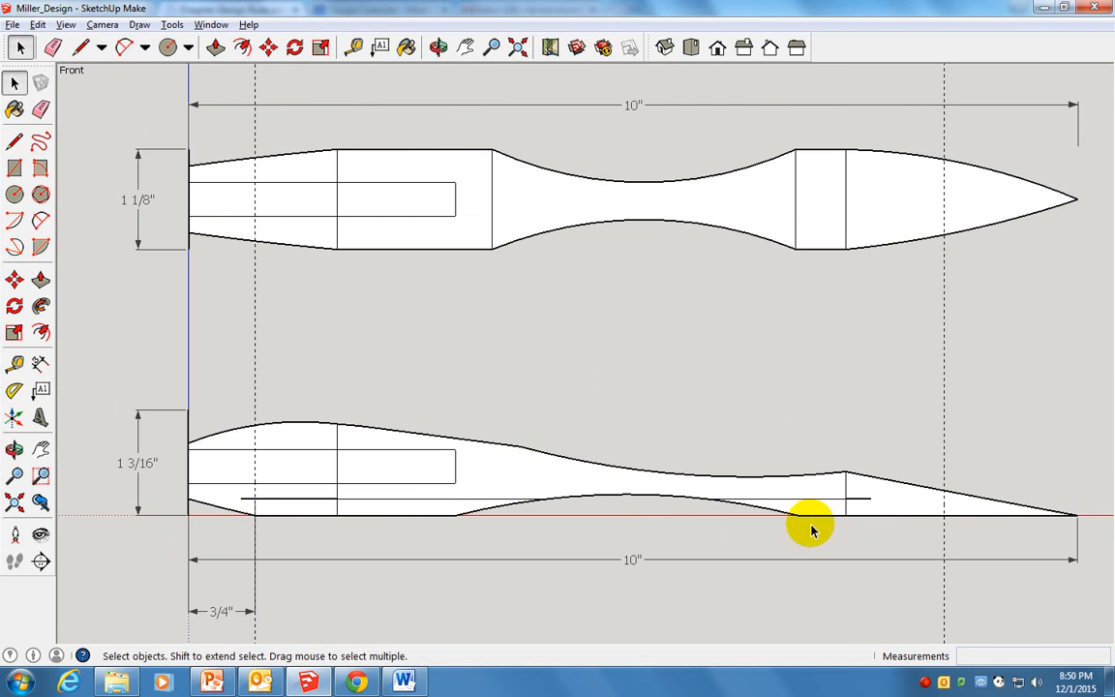
pyautogui.moveTo(764, 528); pyautogui.dragTo(864, 463, button='middle')
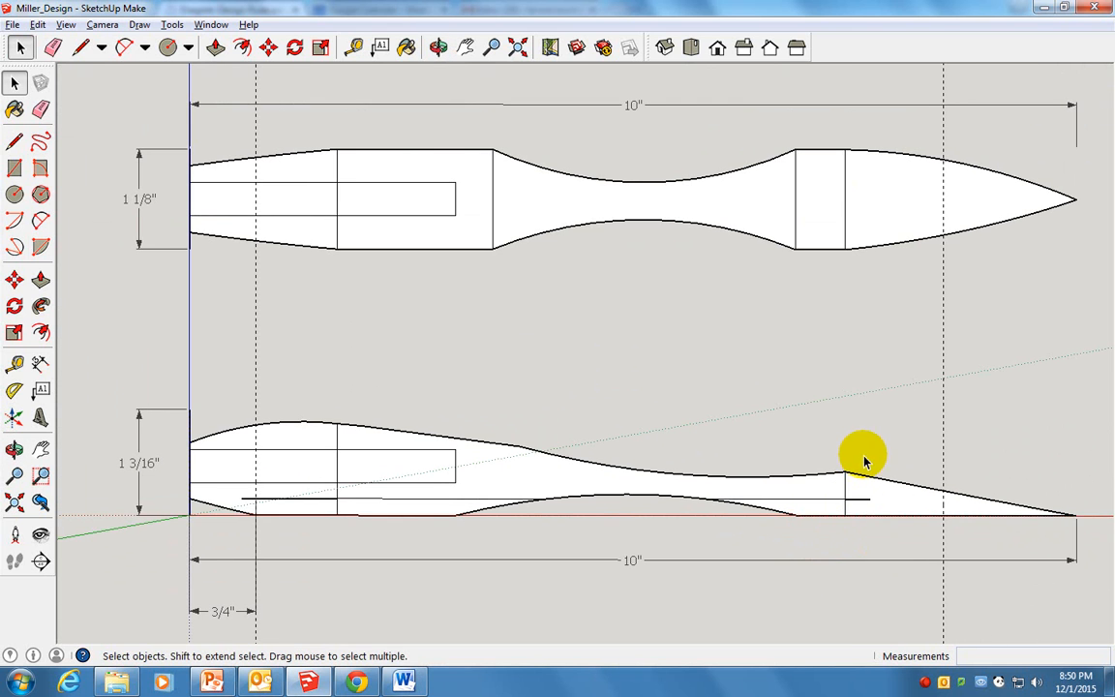
pyautogui.click(718, 48)
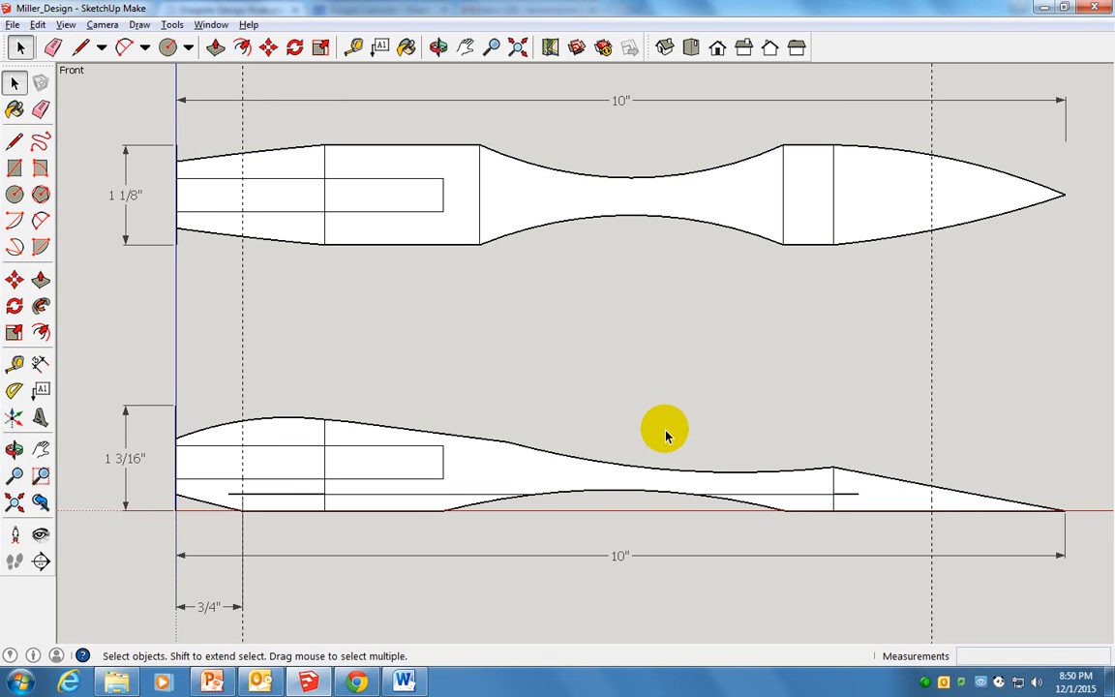
# Step: Delete the 1 3/16" height, 1 1/8" width and 3/4" offset dimensions from the two views
pyautogui.click(122, 455)
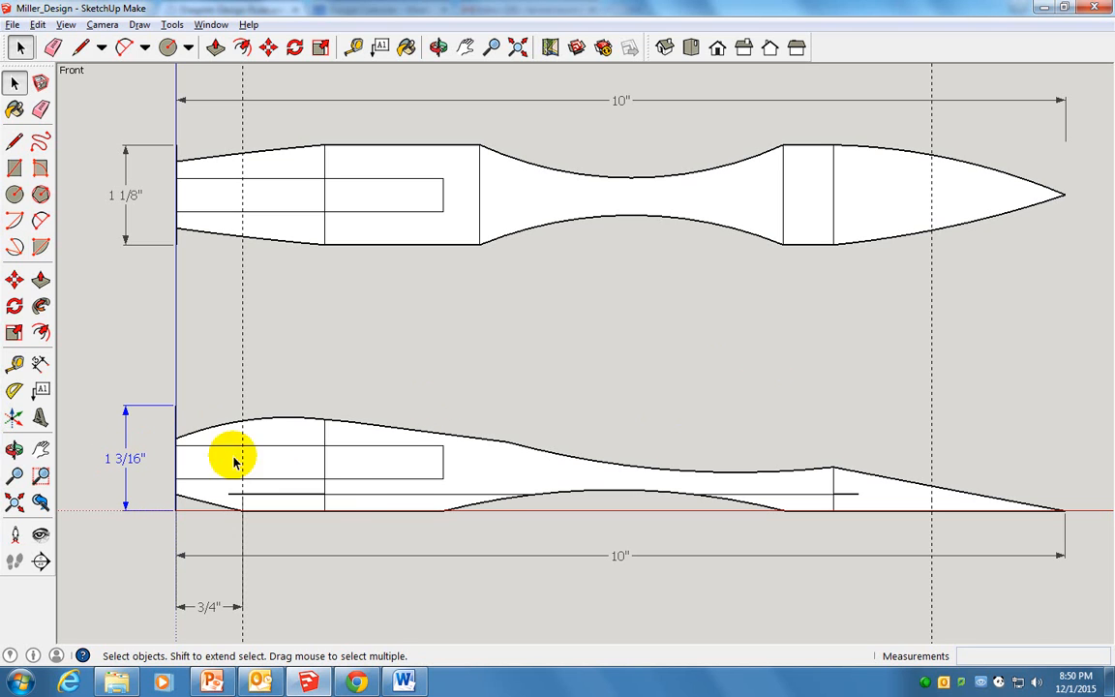
pyautogui.press('Delete')
pyautogui.click(135, 198)
pyautogui.press('Delete')
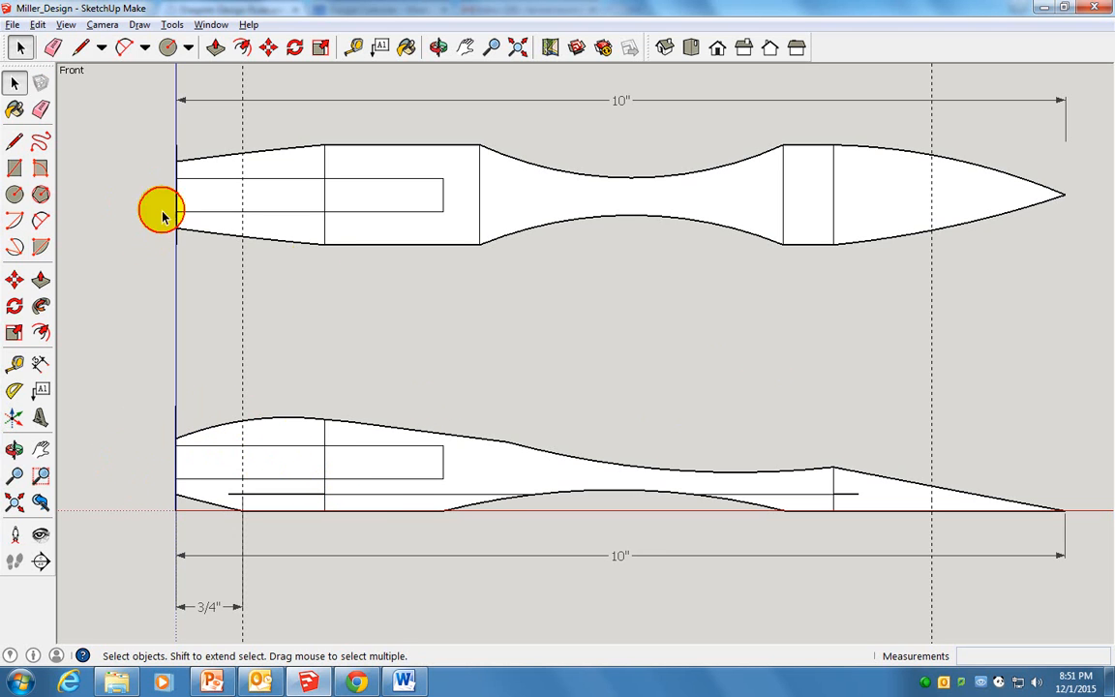
pyautogui.click(215, 606)
pyautogui.press('Delete')
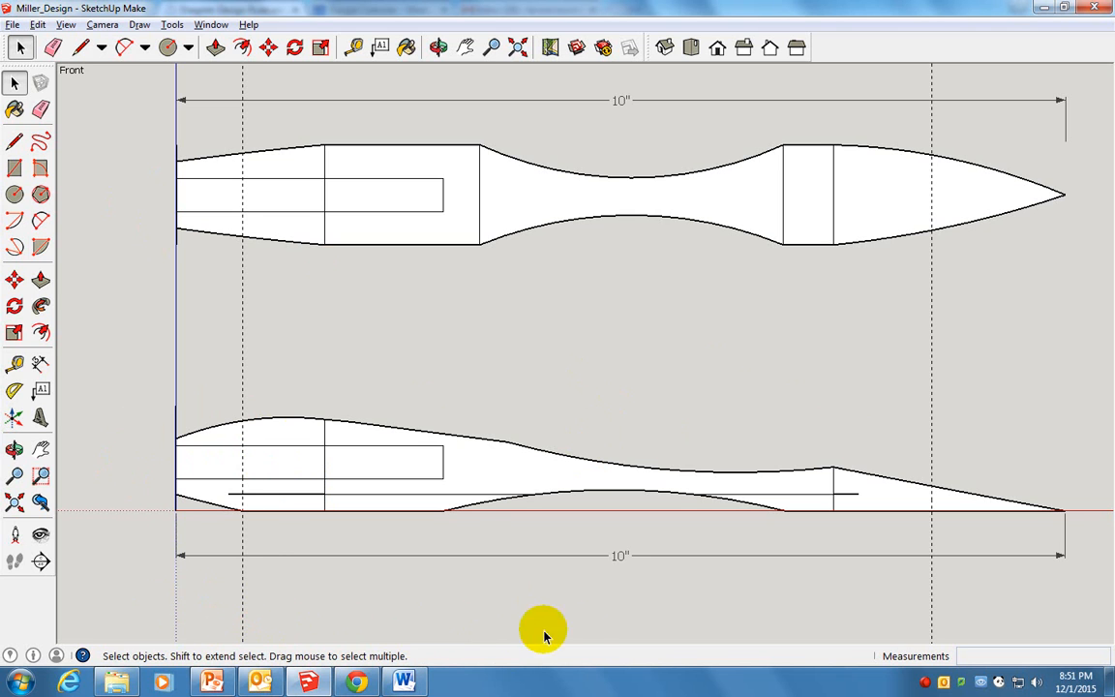